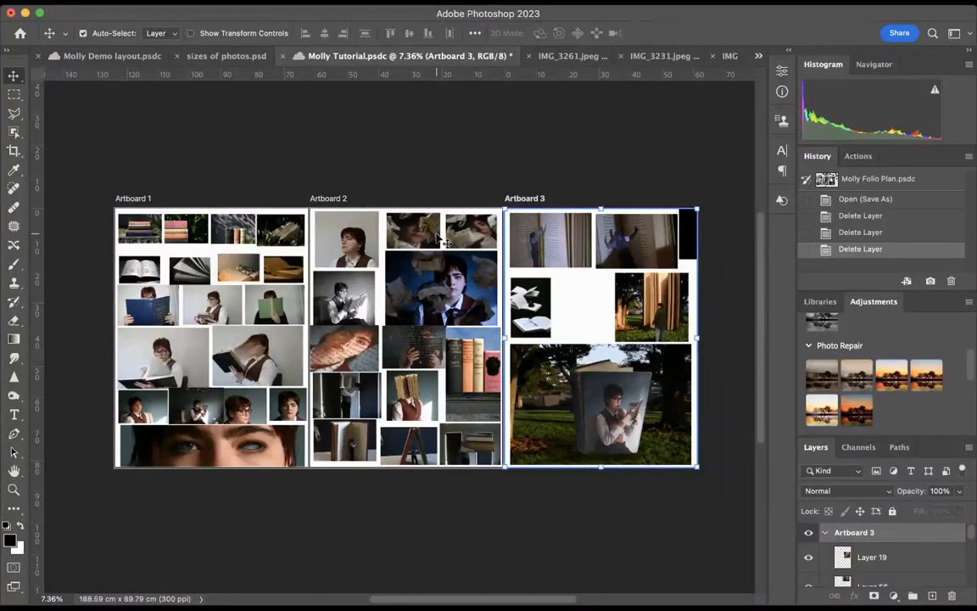
Examine the planned photo rows on Artboard 1 and the neighbouring Artboard 2 up close
left_click(13, 489)
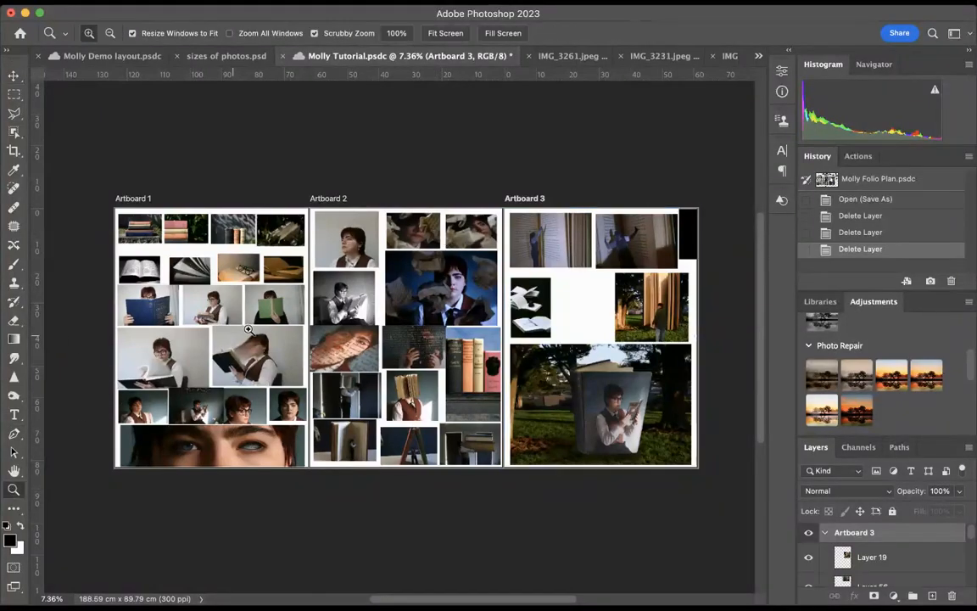
left_click(157, 232)
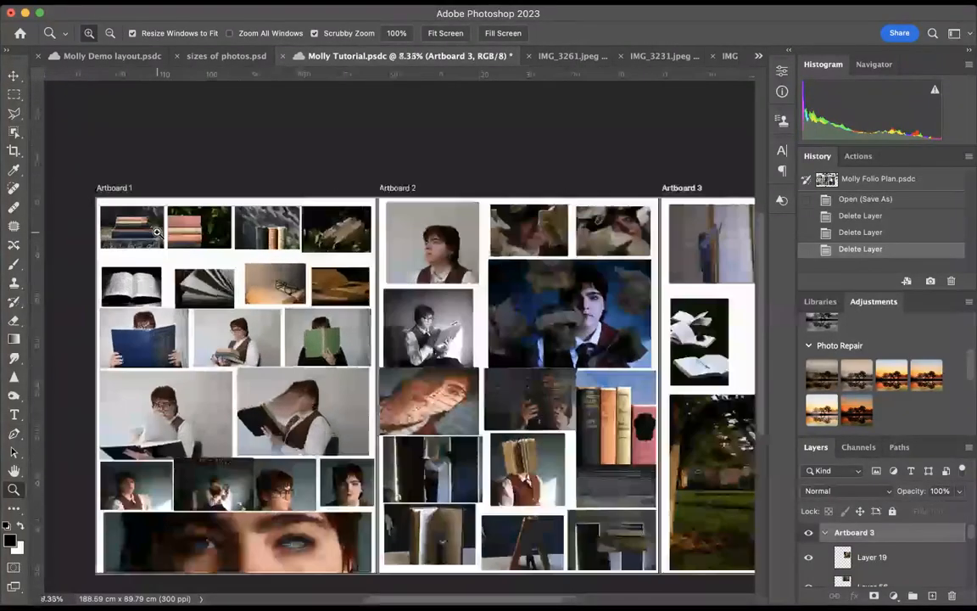
scroll(240, 243, "down", 1)
scroll(239, 244, "up", 3)
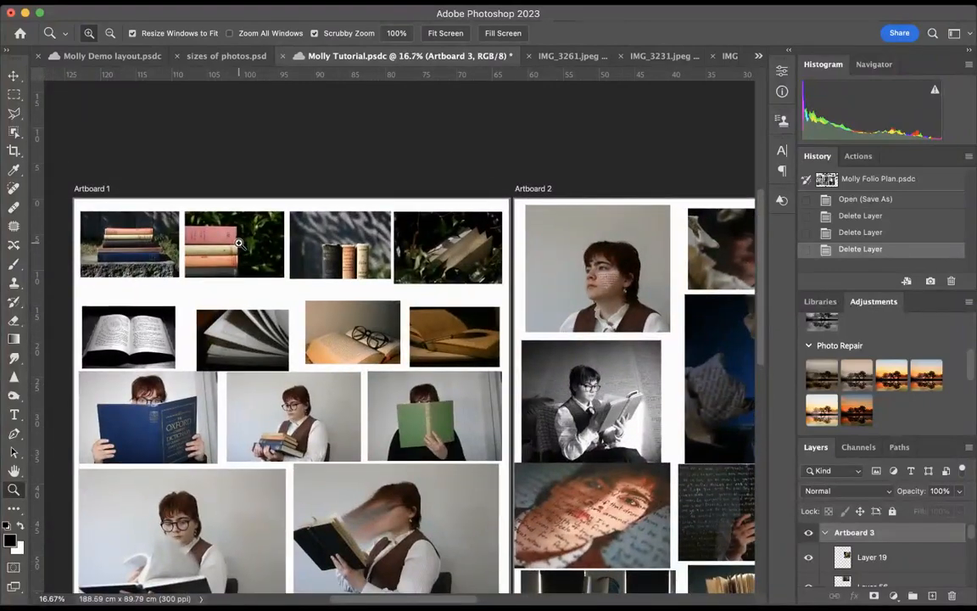
scroll(240, 243, "right", 2)
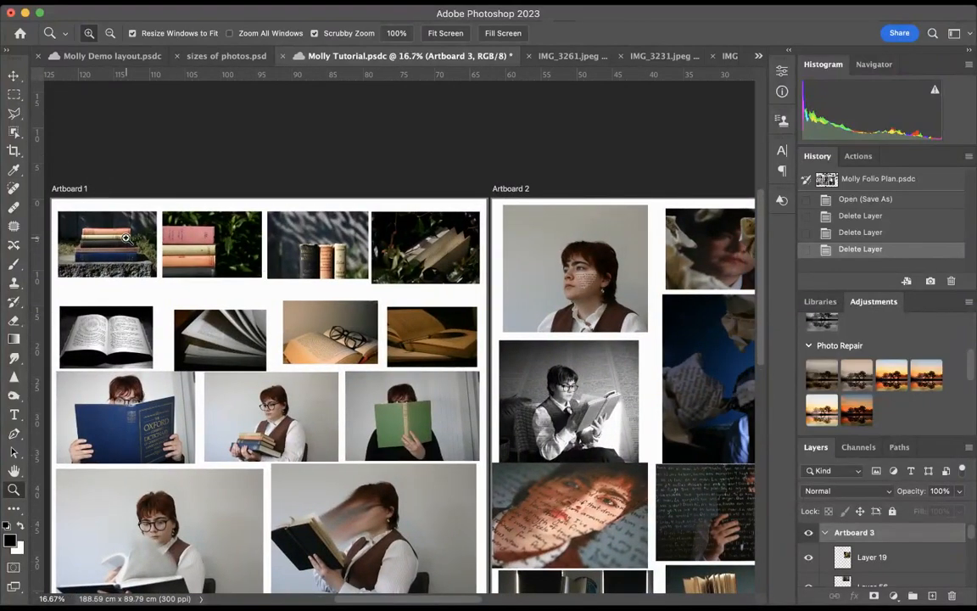
scroll(125, 238, "down", 1)
scroll(124, 237, "left", 1)
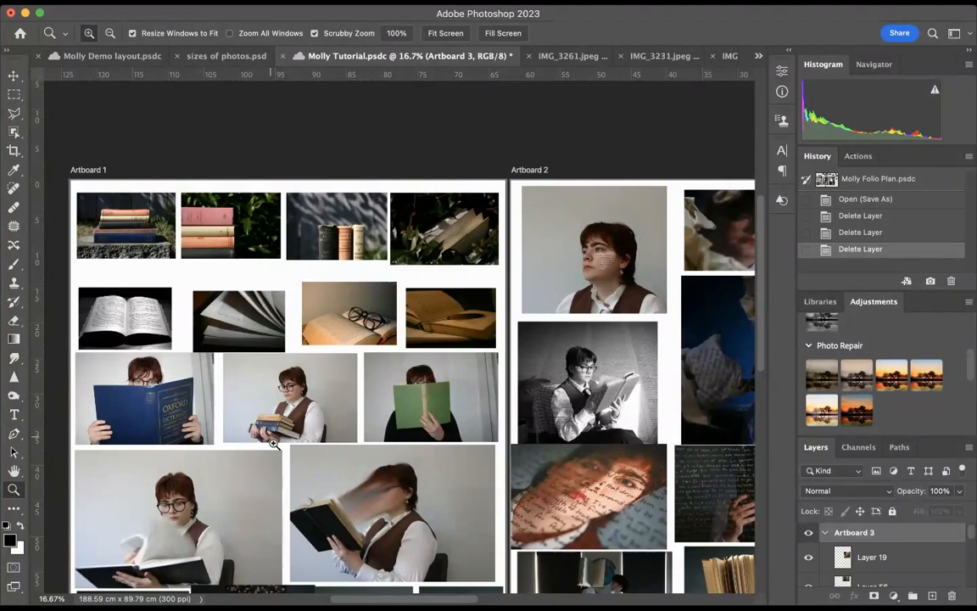
scroll(354, 456, "down", 5)
scroll(354, 456, "up", 4)
scroll(354, 455, "left", 3)
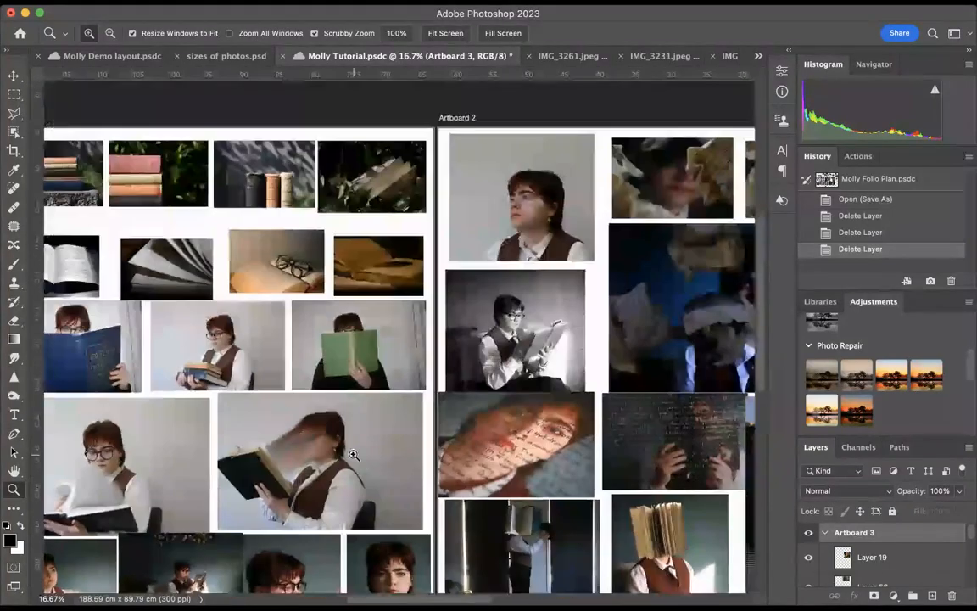
scroll(374, 282, "right", 3)
scroll(374, 282, "up", 1)
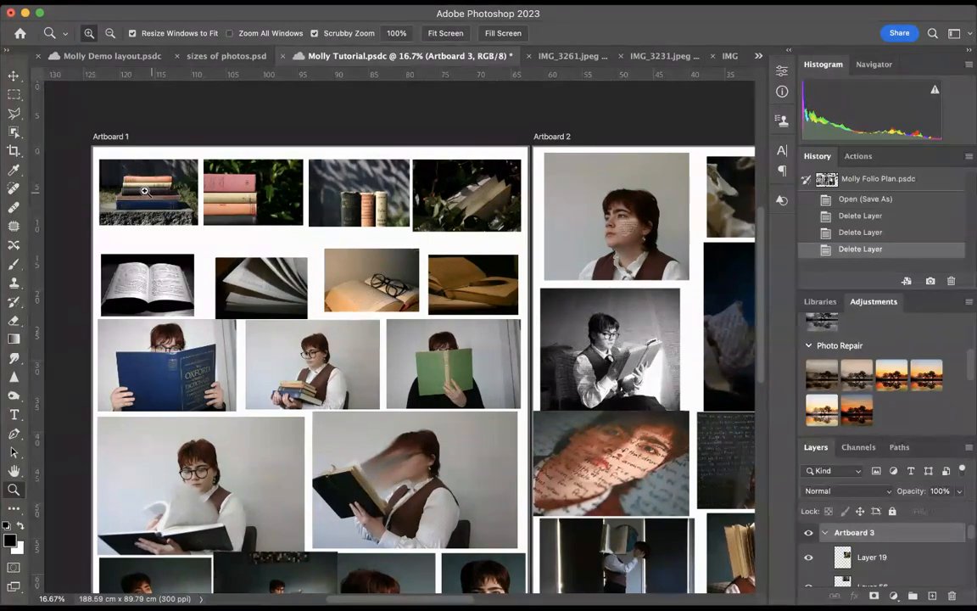
Compare the Artboard 1 layout with the IMG_3261.jpeg photo and the common folio photo sizes in sizes of photos.psd
left_click(566, 56)
left_click(619, 57)
left_click(471, 57)
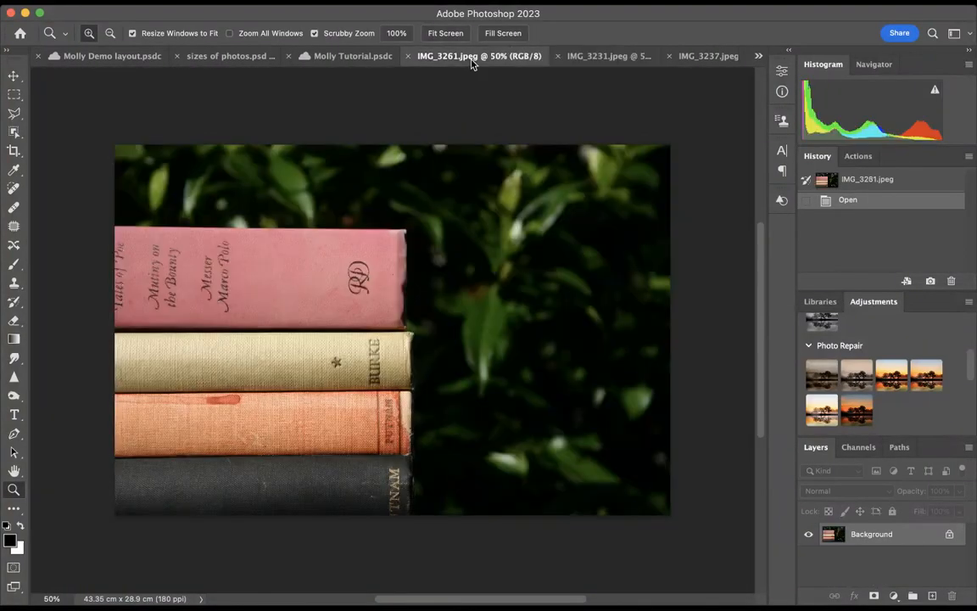
left_click(352, 55)
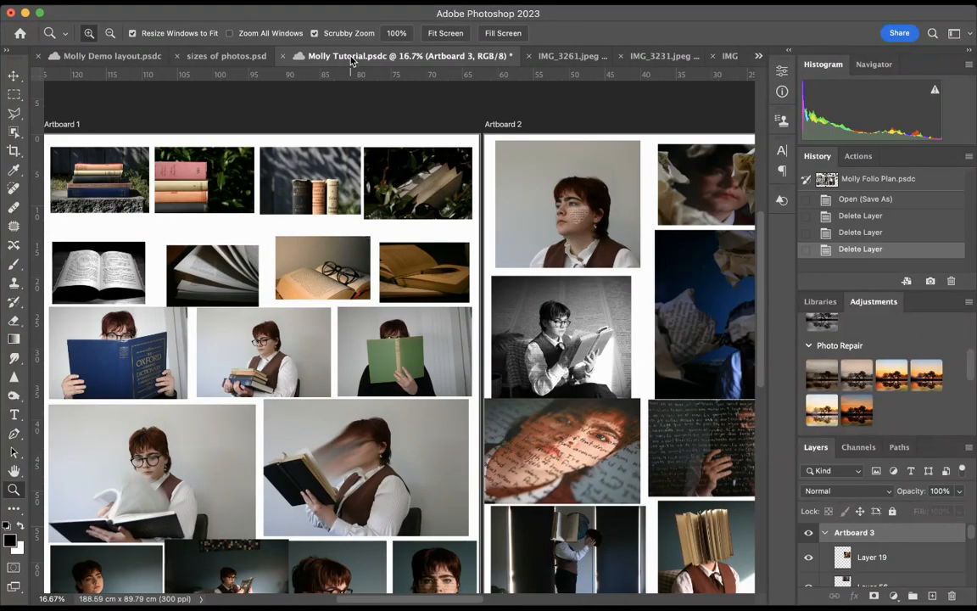
left_click(221, 56)
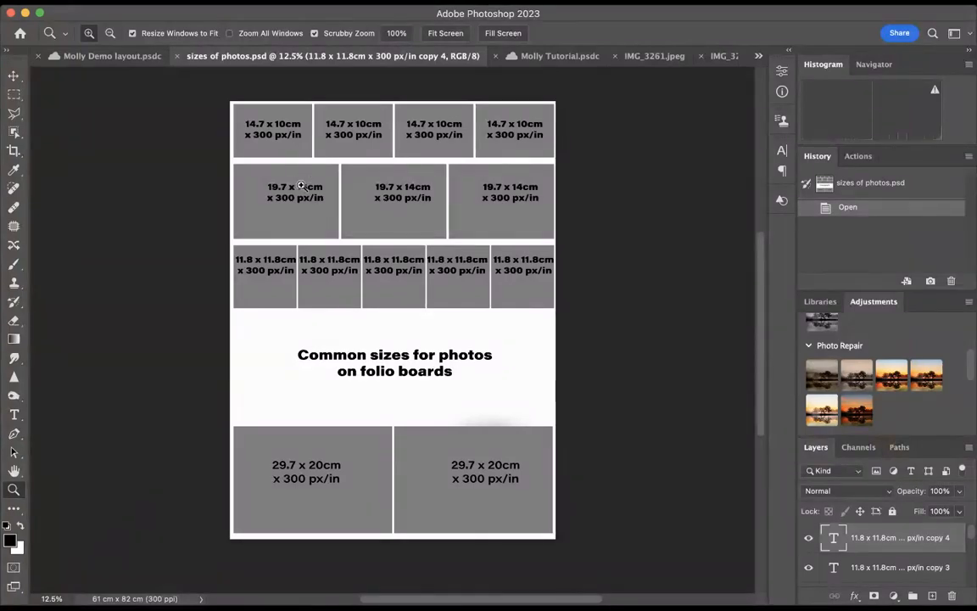
left_click(560, 56)
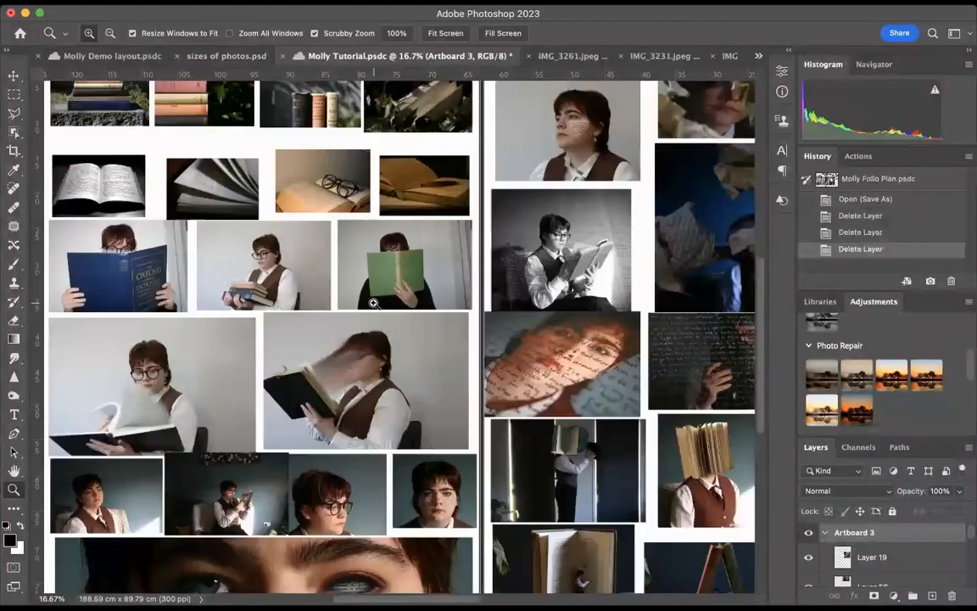
scroll(373, 303, "down", 5)
scroll(373, 303, "left", 1)
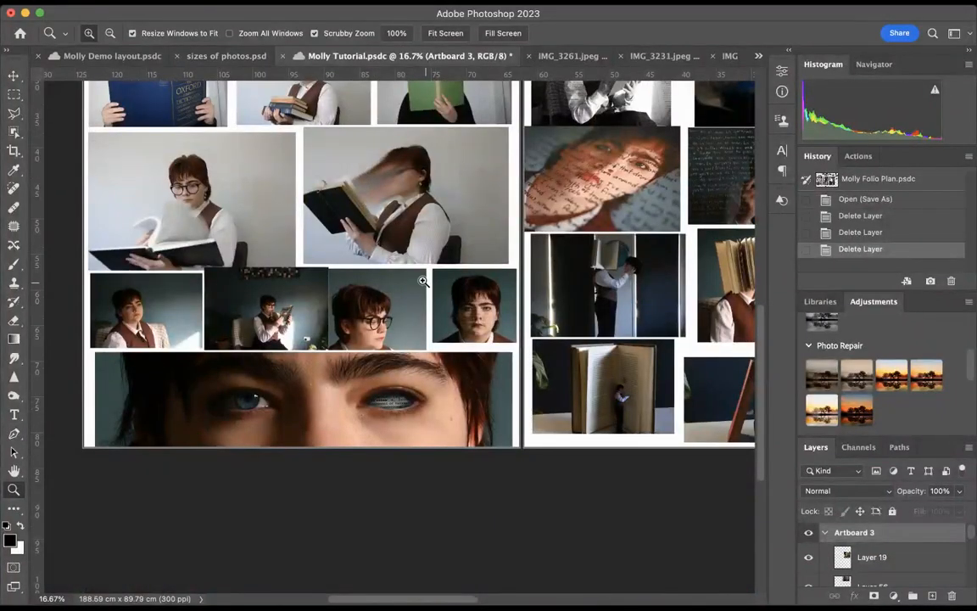
scroll(422, 281, "up", 3)
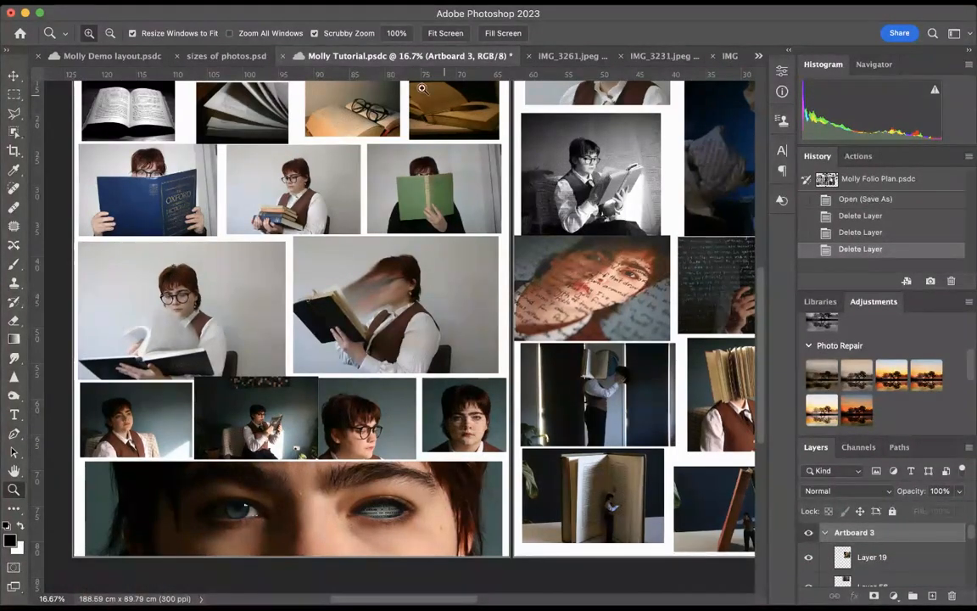
left_click(236, 59)
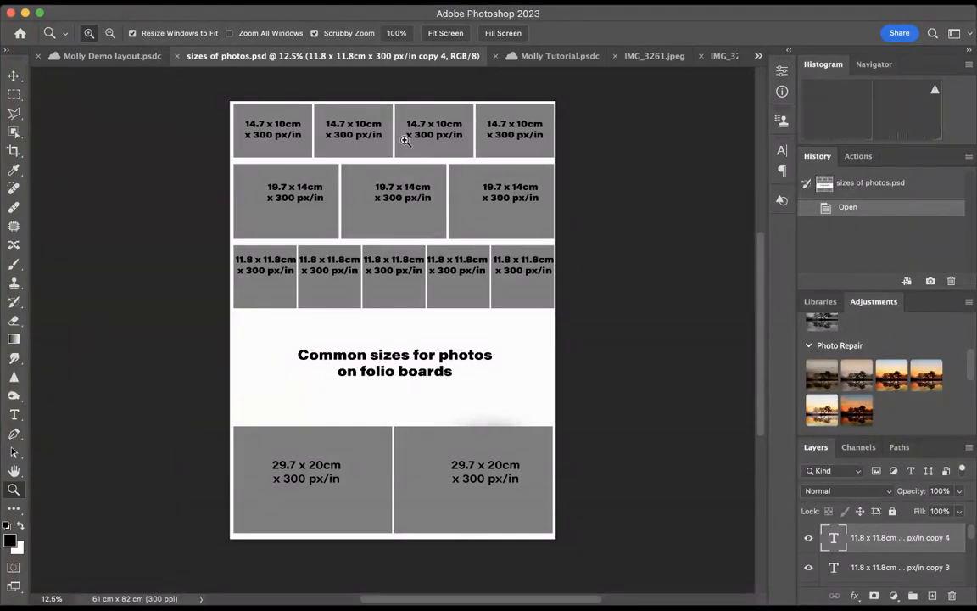
left_click(559, 56)
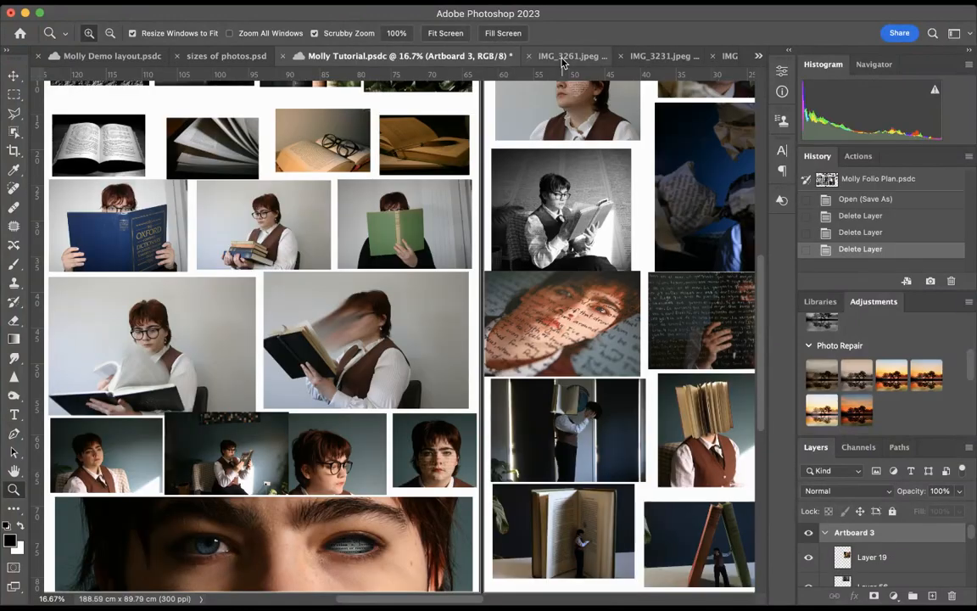
scroll(266, 337, "up", 5)
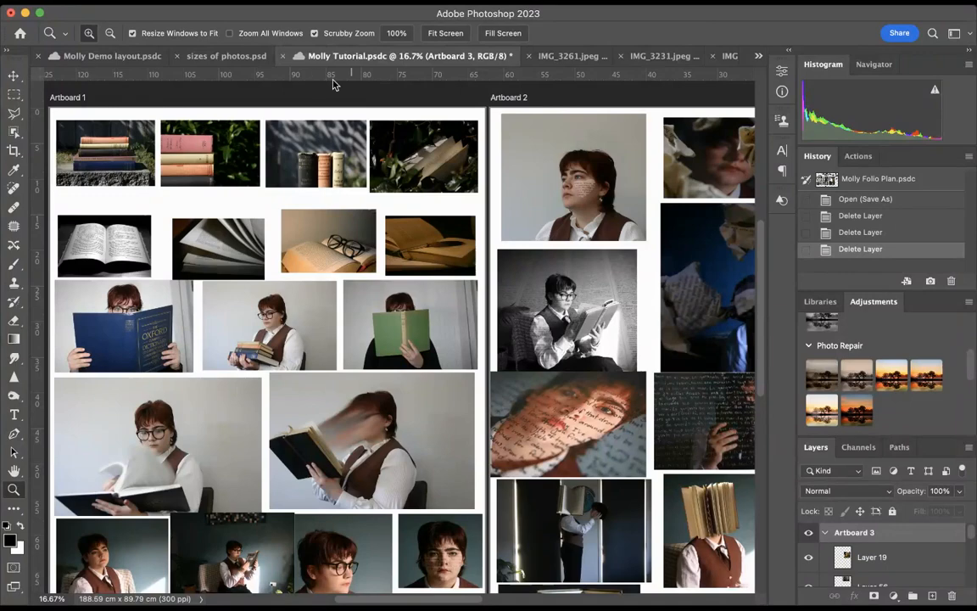
Crop IMG_3261.jpeg to 14.7 x 10 cm at 300 px/in, shifting the photo to keep more of the book spines
left_click(572, 56)
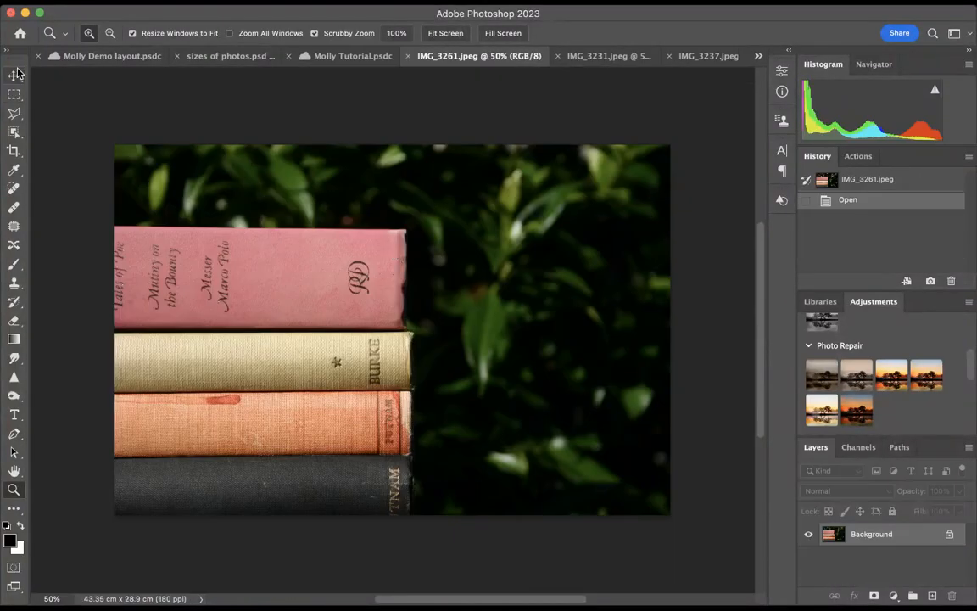
left_click(14, 155)
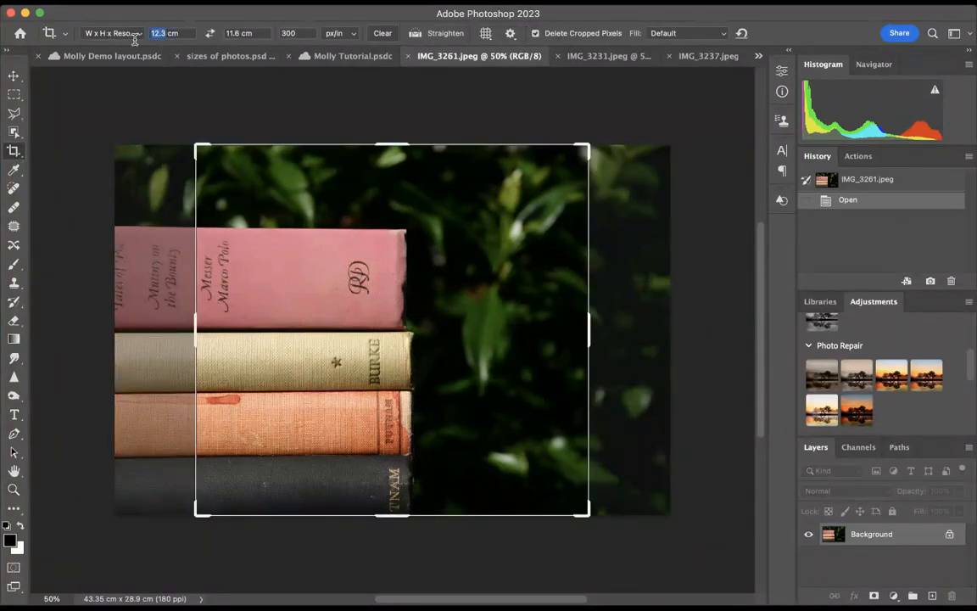
type("14.7")
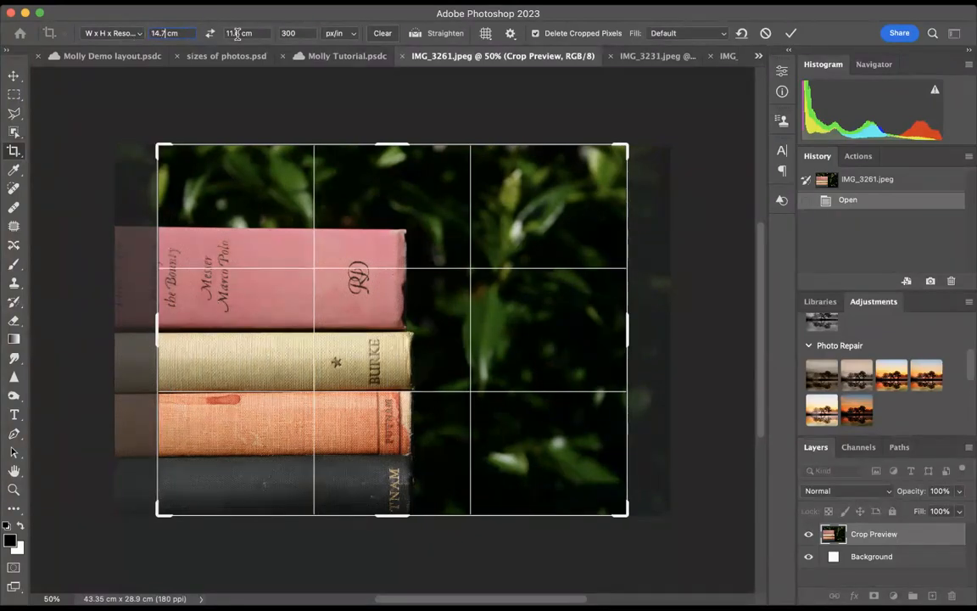
key("Tab")
type("10")
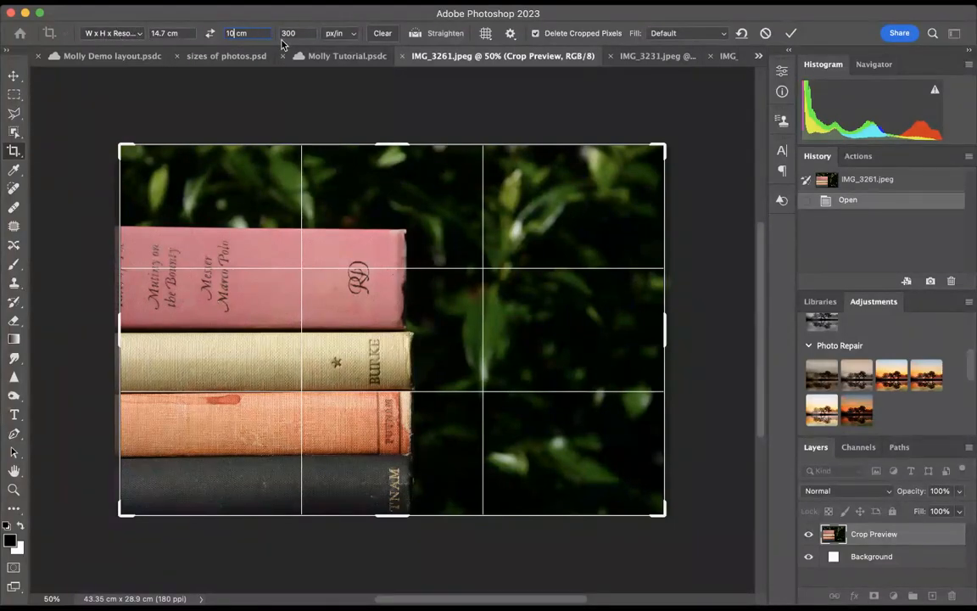
left_click(118, 145)
left_click_drag(184, 200, 188, 208)
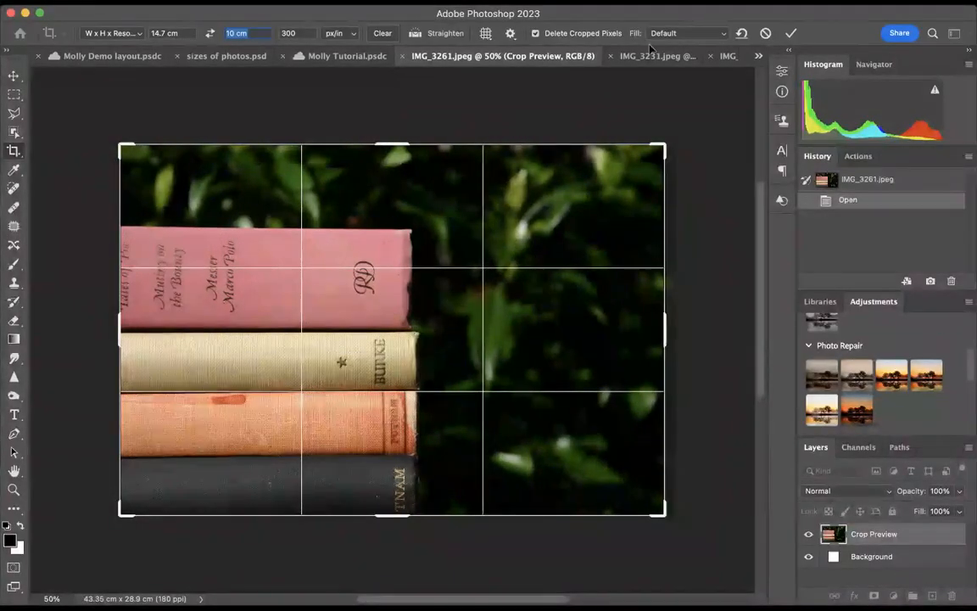
left_click(791, 33)
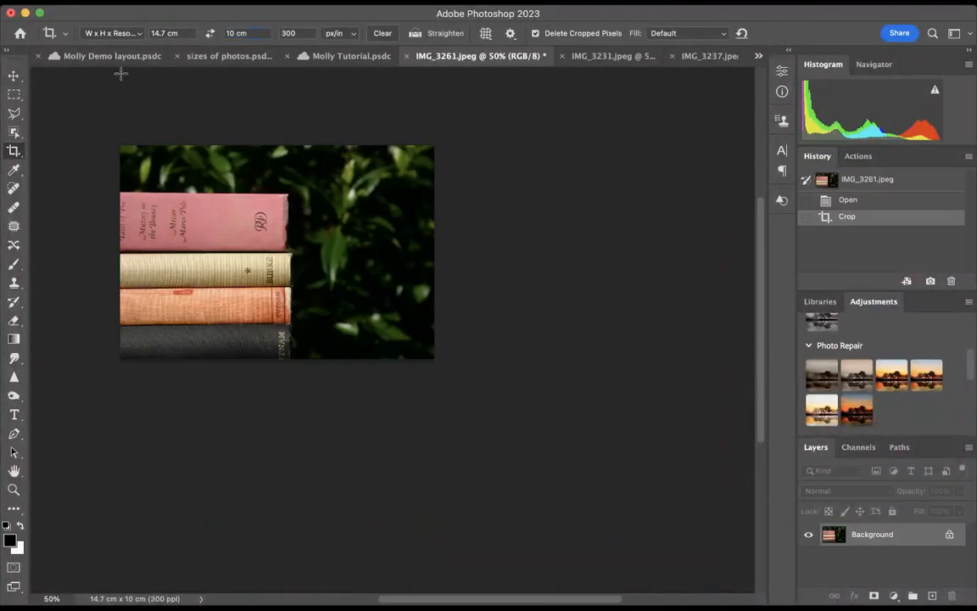
Copy the cropped IMG_3261 photo into the tutorial layout document, near the pink-book photo in Artboard 1's first row
left_click(13, 76)
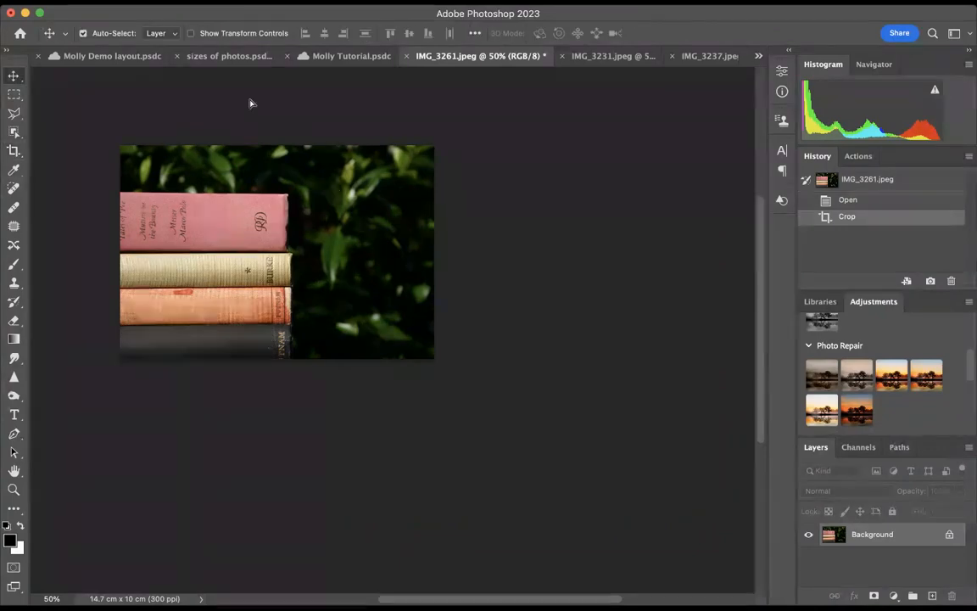
left_click(305, 55)
left_click_drag(328, 109, 235, 160)
left_click_drag(250, 208, 251, 209)
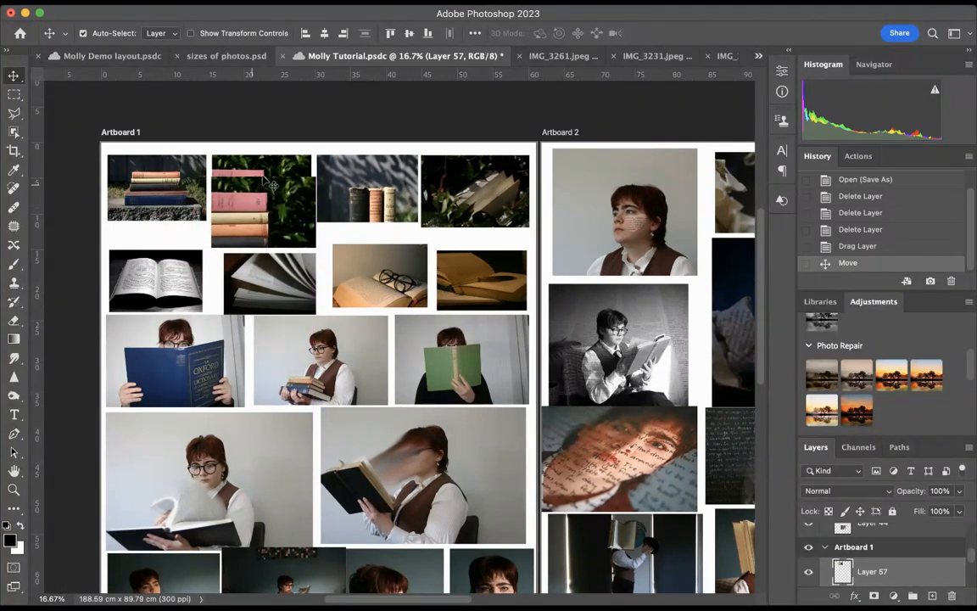
Delete the old pink-book photo from Artboard 1 and move the cropped version into its place in the first row
left_click(253, 155)
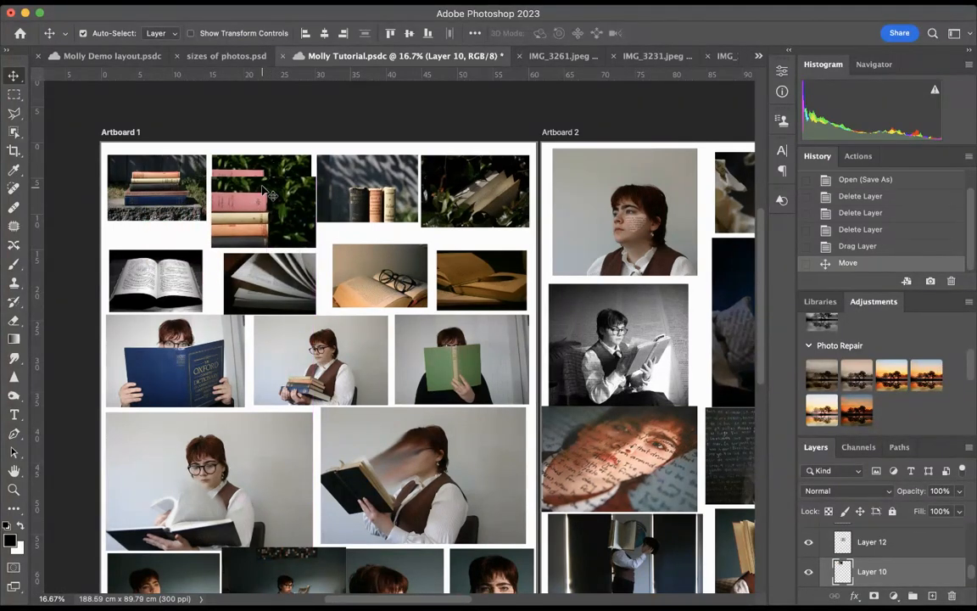
key("Delete")
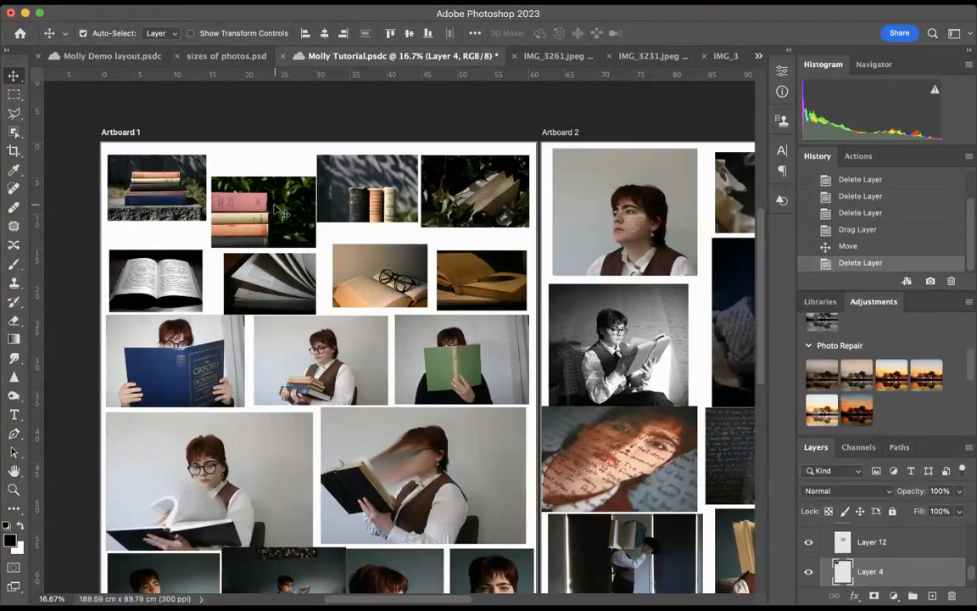
left_click_drag(275, 206, 270, 185)
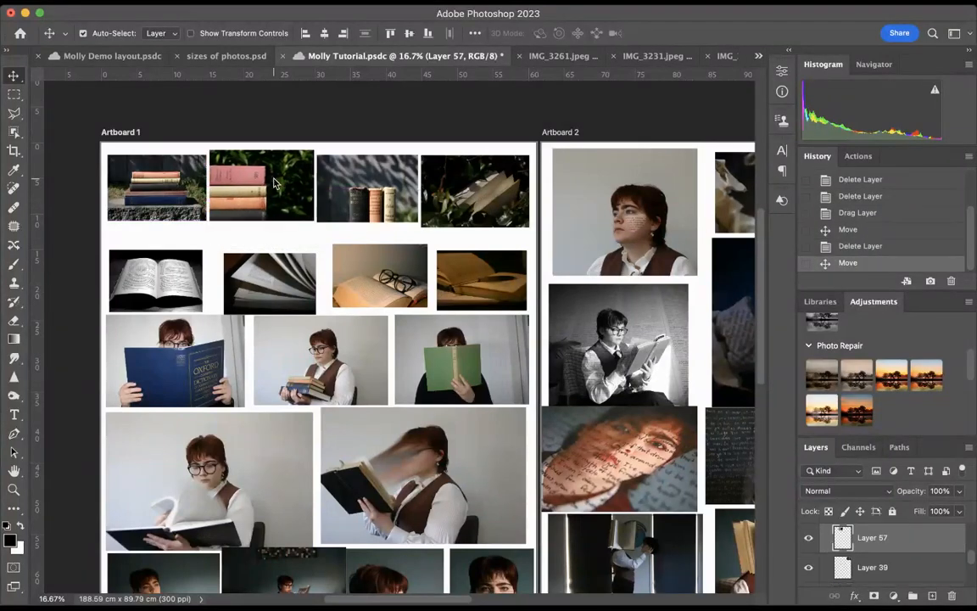
Close the cropped IMG_3261.jpeg document
left_click(543, 56)
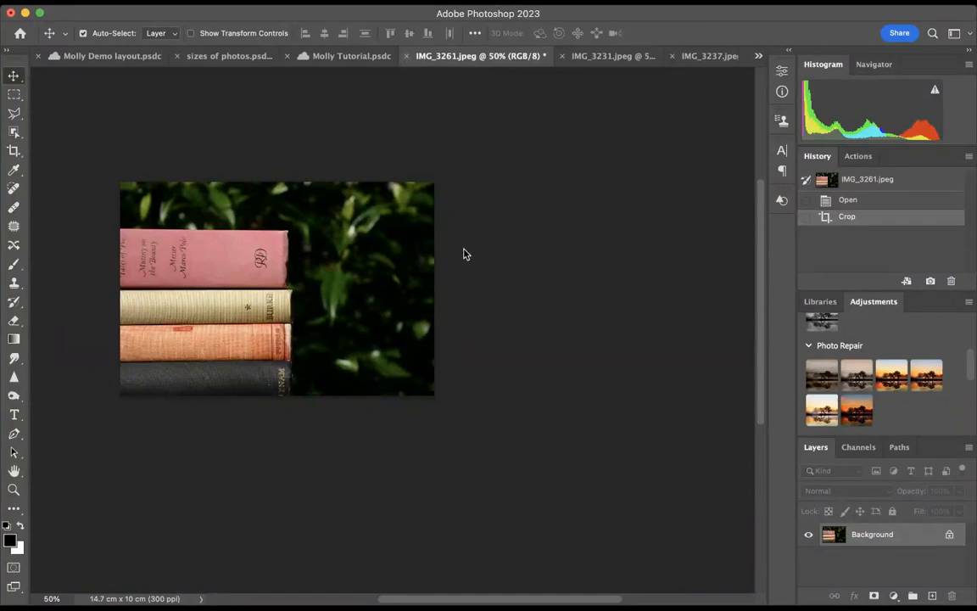
left_click(406, 56)
left_click(524, 54)
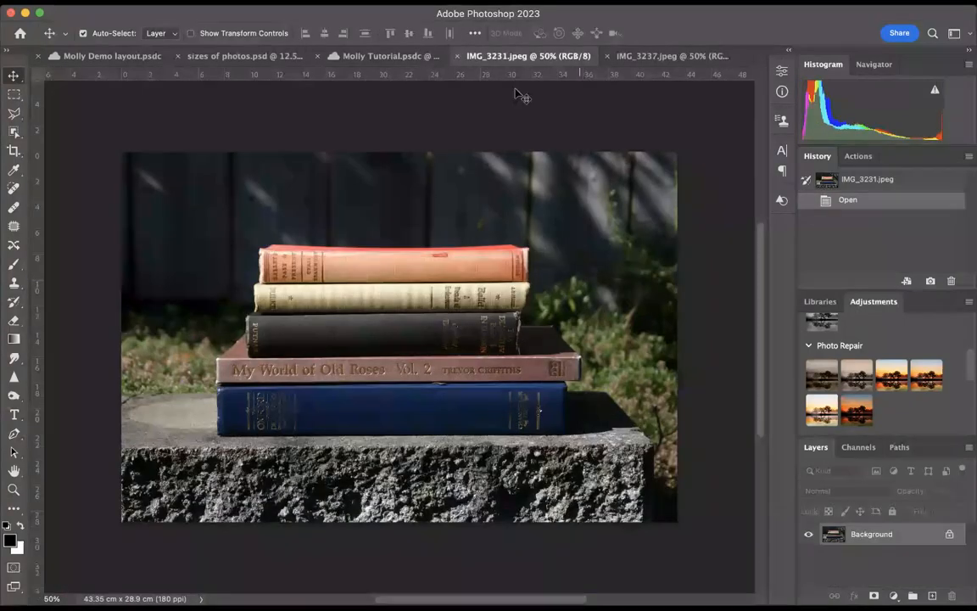
Crop IMG_3231.jpeg, the book stack on the stone wall, to 14.7 x 10 cm at 300 px/in
left_click(14, 148)
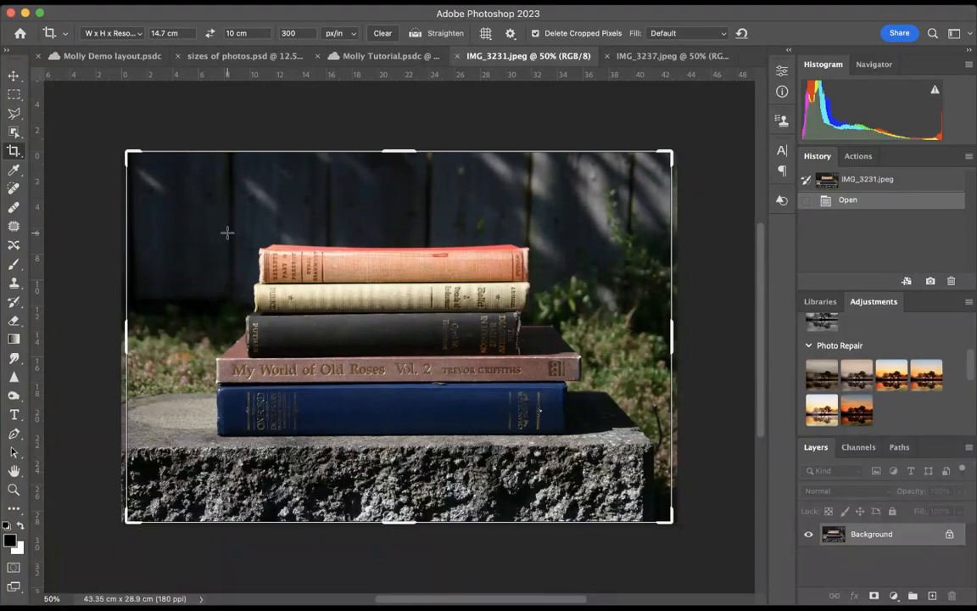
left_click_drag(206, 242, 209, 245)
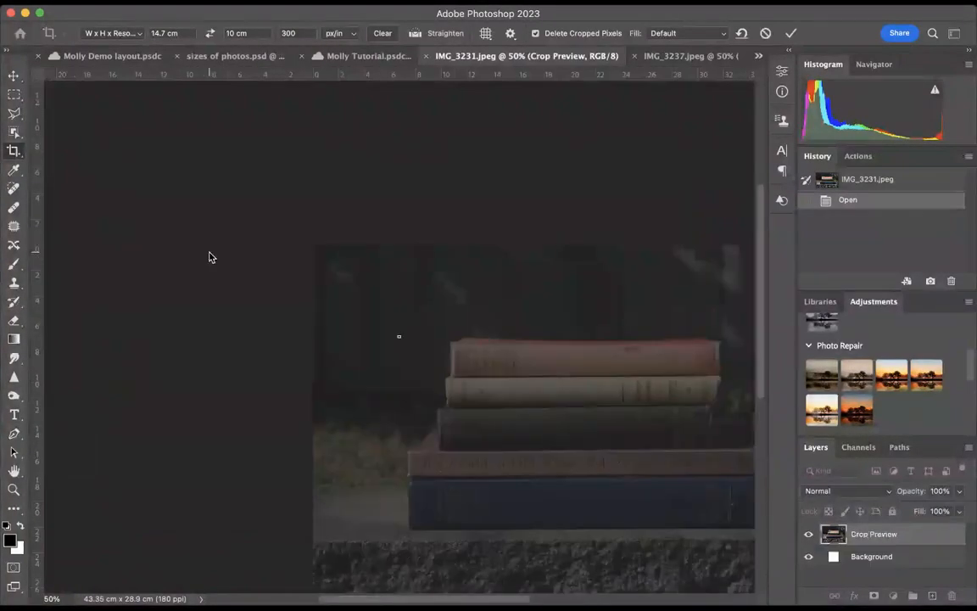
key("super+z")
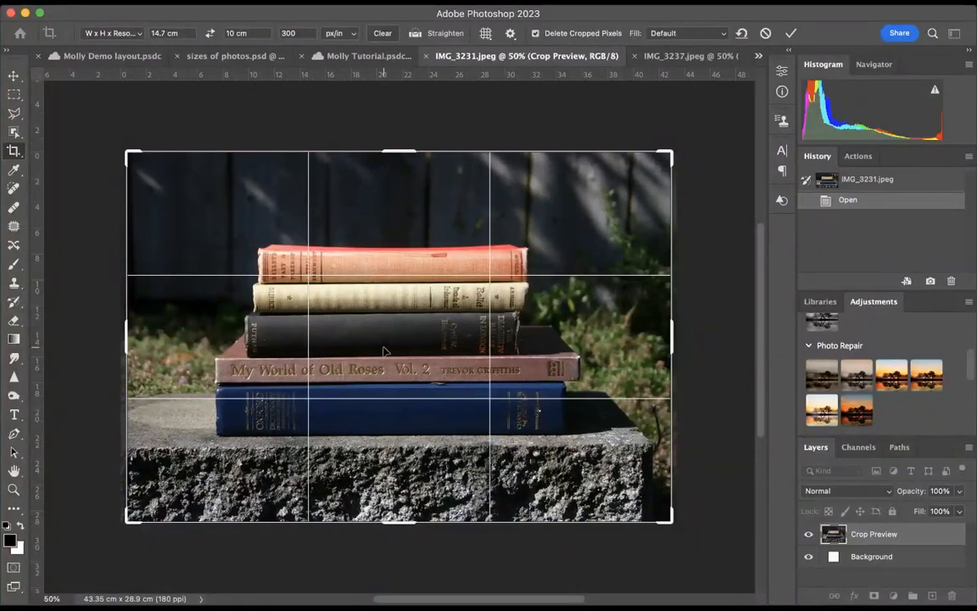
key("Return")
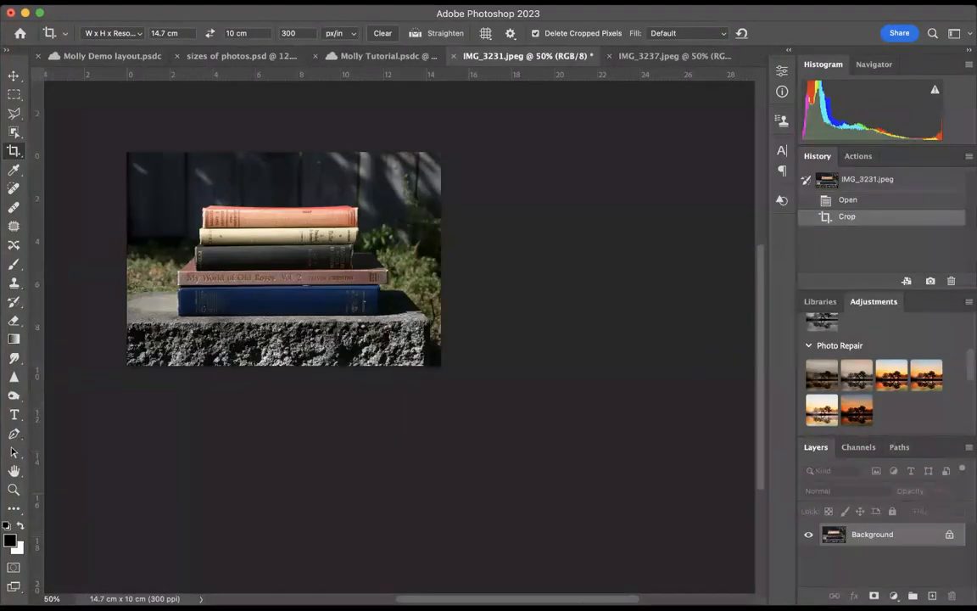
Place the cropped IMG_3231 photo in the first slot of Artboard 1's first row and delete the old photo there
key("v")
scroll(263, 110, "up", 8)
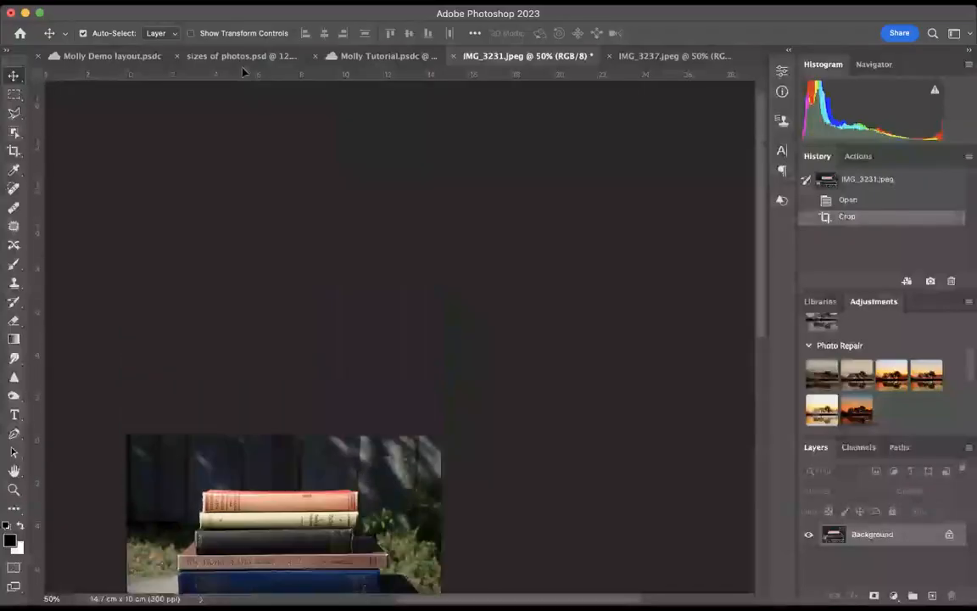
left_click_drag(337, 52, 90, 192)
left_click(111, 178)
key("Delete")
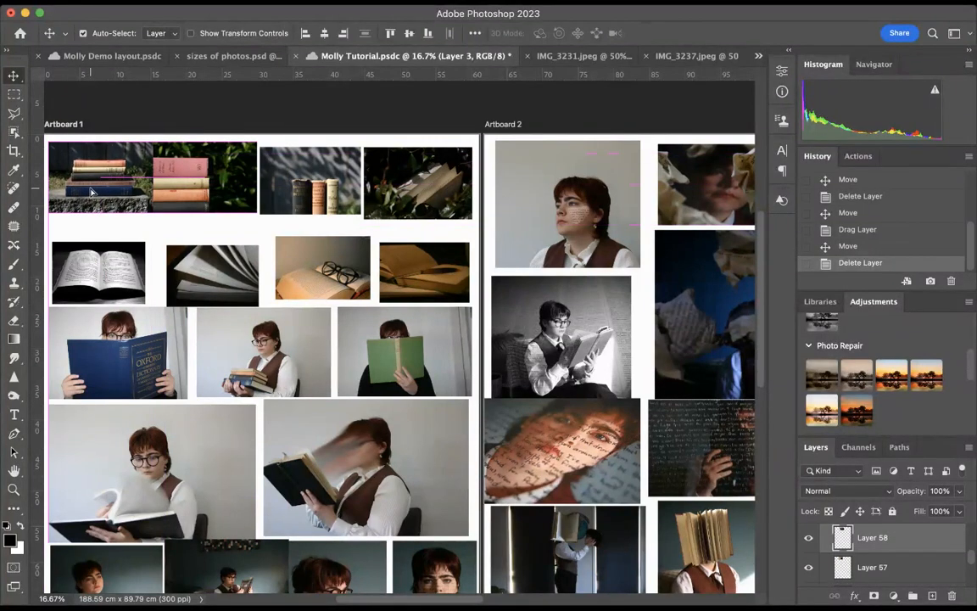
Shift the pink-book photo along Artboard 1's first row to leave a narrow gap beside the stone-wall book stack
left_click_drag(174, 195, 180, 192)
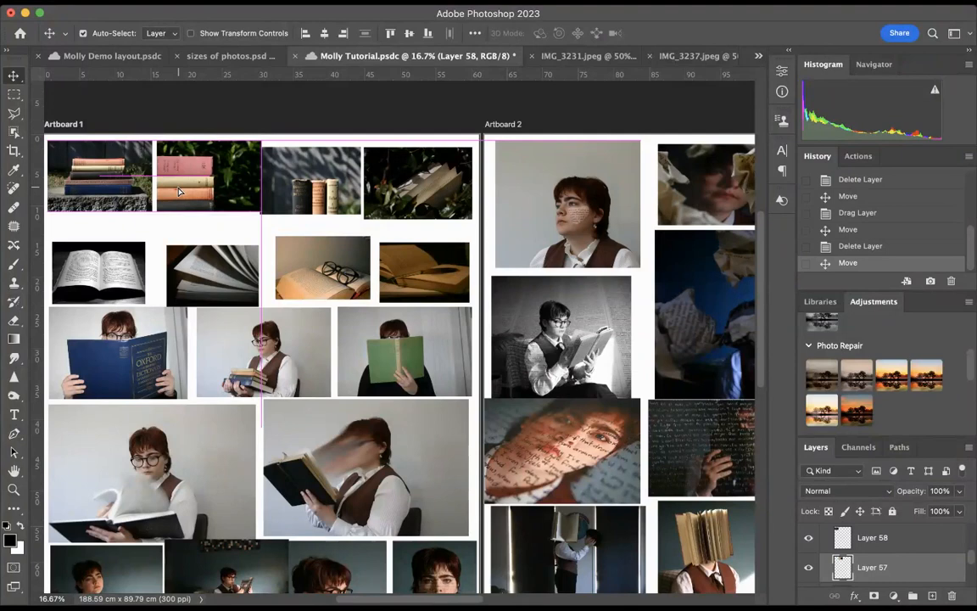
left_click_drag(179, 192, 213, 191)
scroll(176, 202, "left", 1)
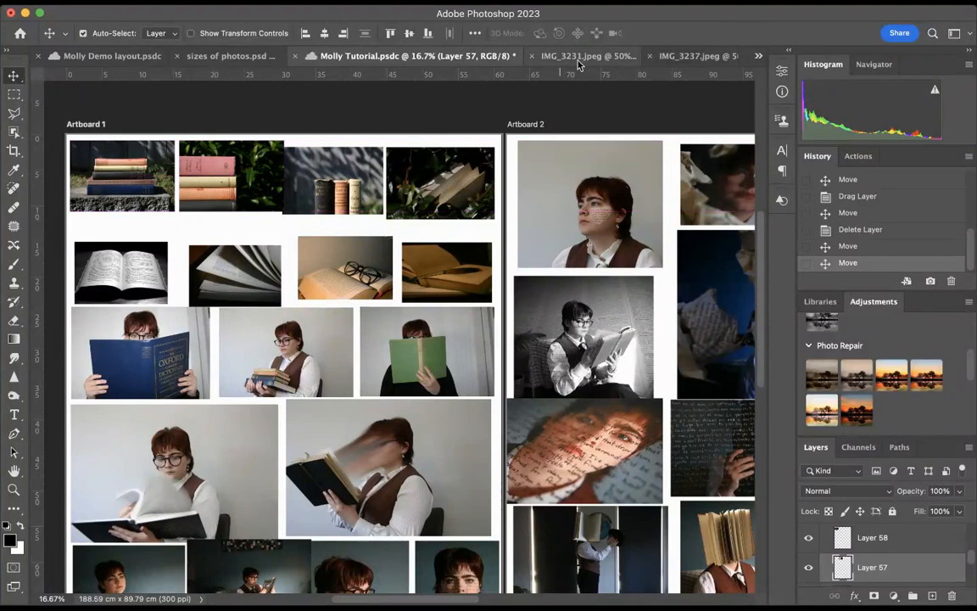
Delete the old upright-books photo and the old open-book-in-foliage photo from the first row of Artboard 1
left_click(313, 177)
key("Delete")
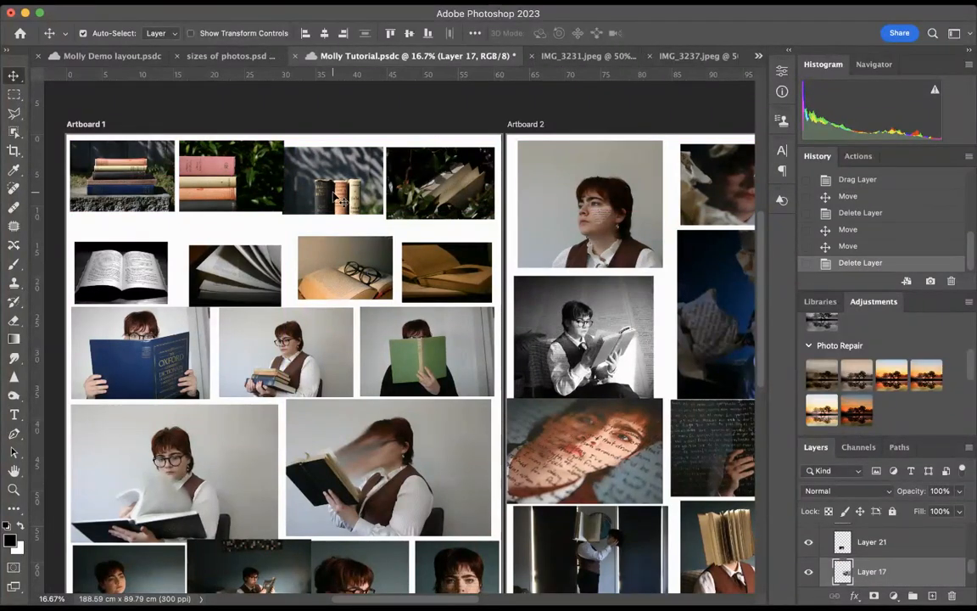
left_click(407, 197)
key("Delete")
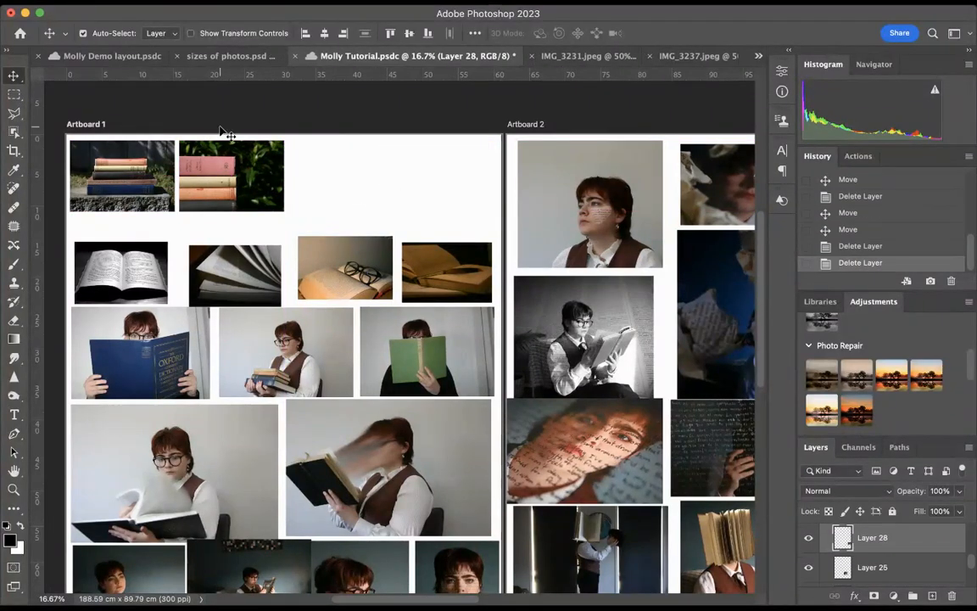
Copy the cropped upright-books and book-in-foliage photos from Molly Demo layout.psdc into the third and fourth slots of Molly Tutorial.psdc's first row
left_click(112, 56)
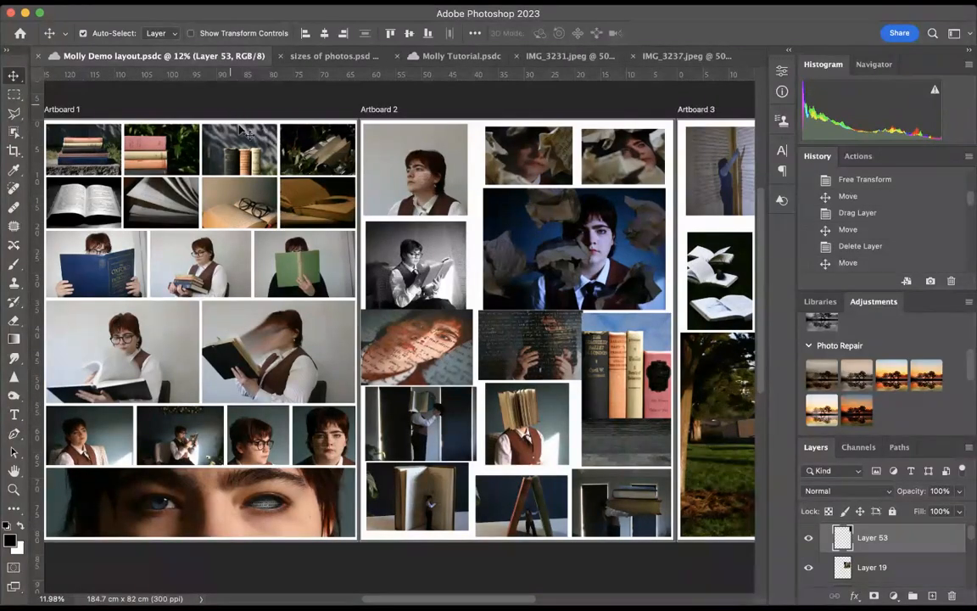
left_click_drag(232, 105, 430, 61)
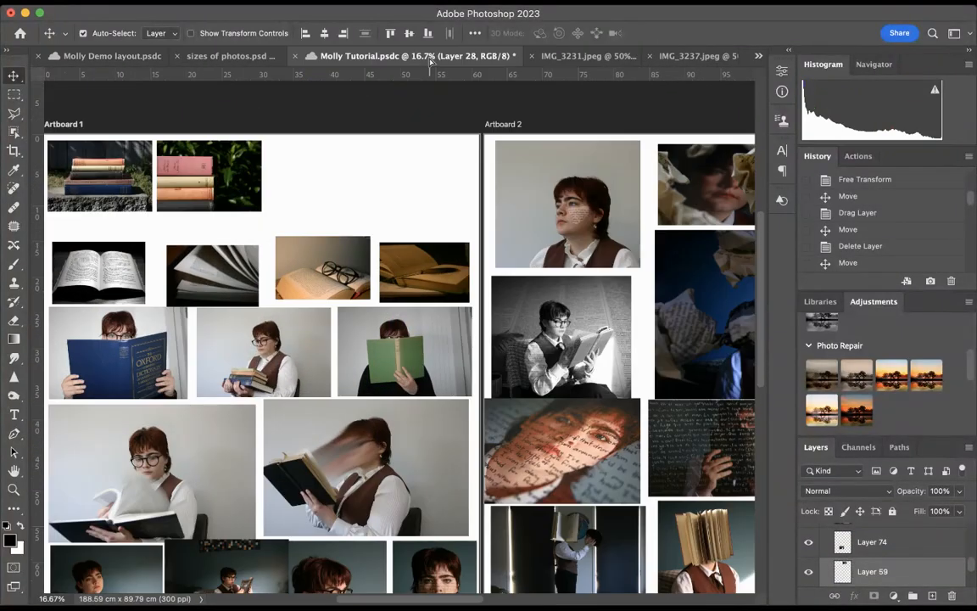
left_click_drag(380, 174, 327, 194)
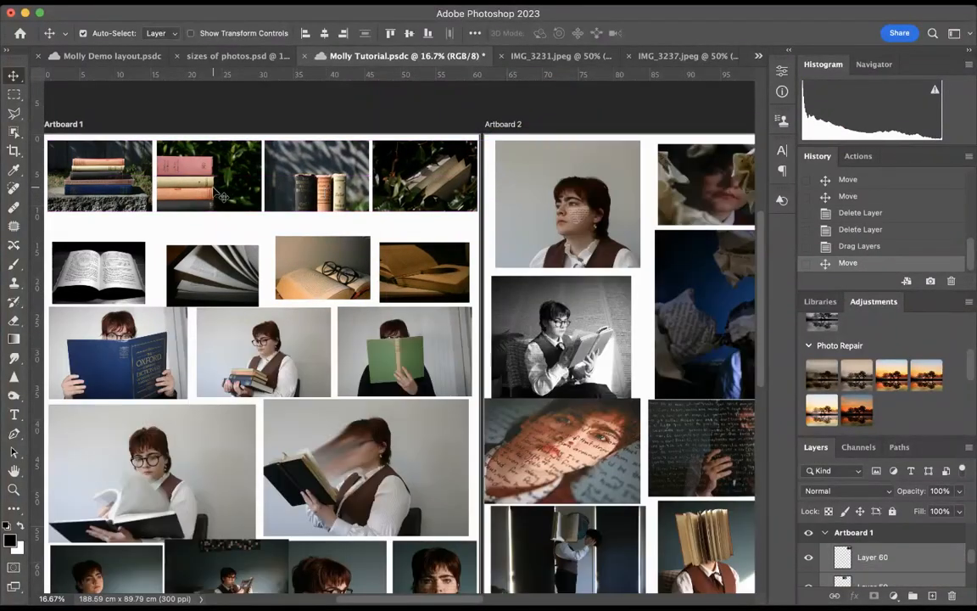
Fine-tune the positions of the pink-book and book-in-foliage photos so the first row is aligned with even gaps
left_click(221, 195)
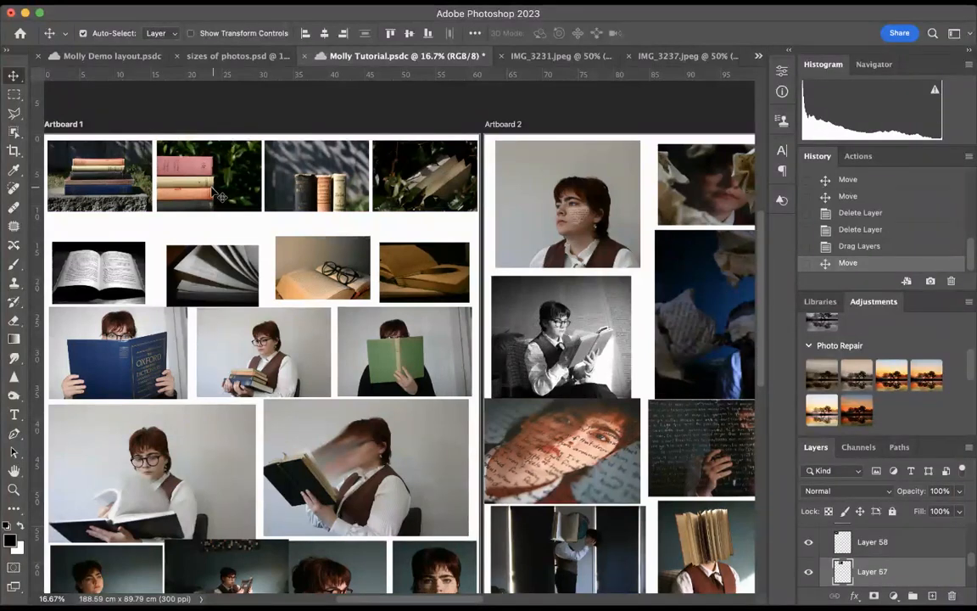
left_click_drag(219, 195, 213, 192)
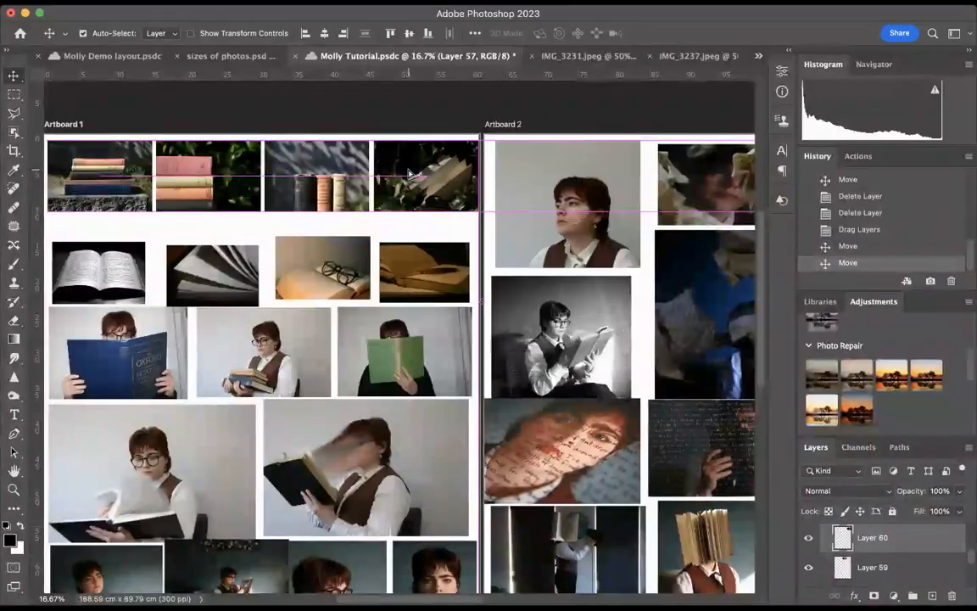
left_click_drag(408, 174, 408, 173)
scroll(408, 174, "left", 5)
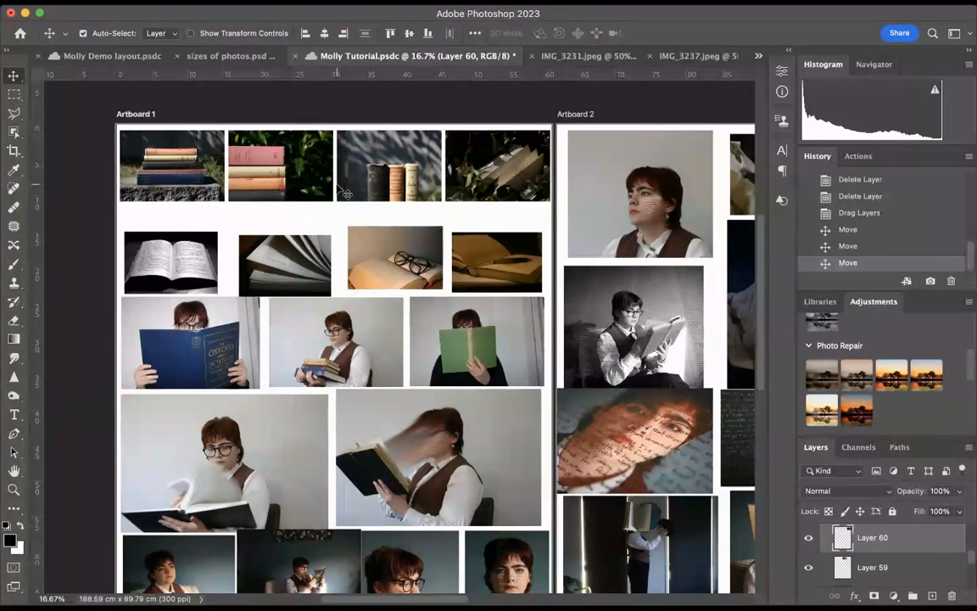
Delete the four old book photos from the second row of Artboard 1
scroll(344, 192, "down", 2)
scroll(337, 188, "up", 2)
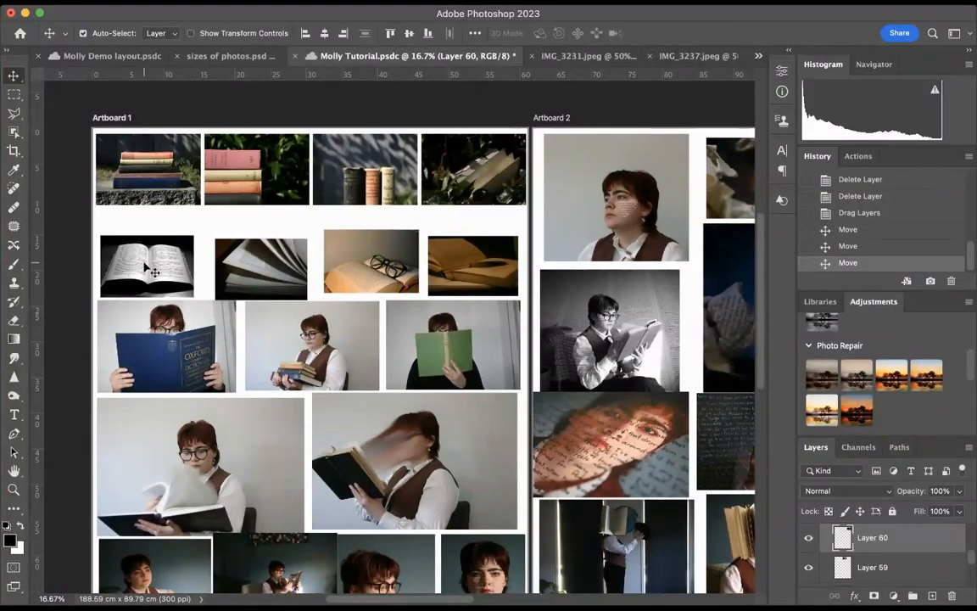
left_click_drag(79, 268, 434, 258)
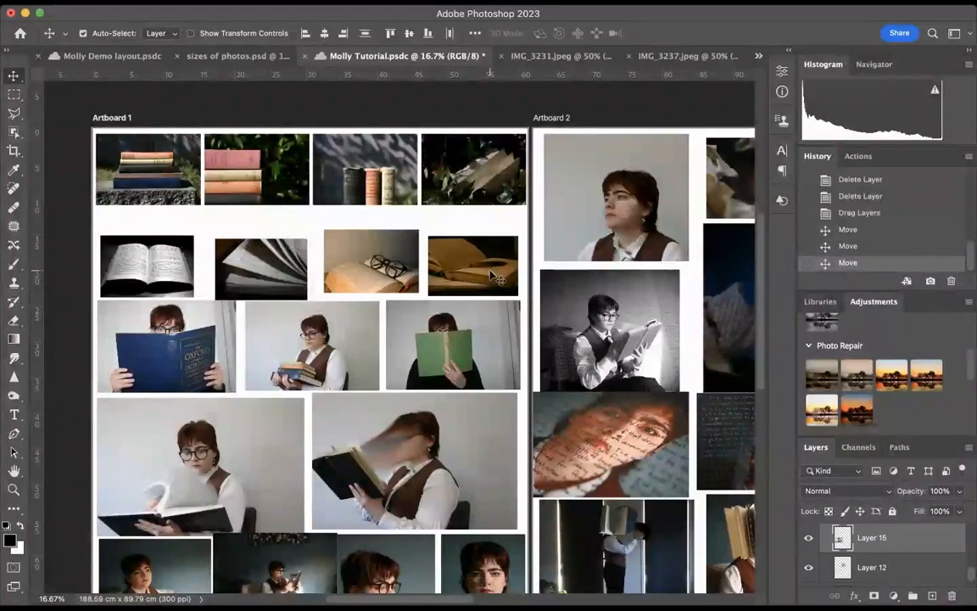
key("Delete")
left_click(143, 61)
scroll(89, 216, "left", 2)
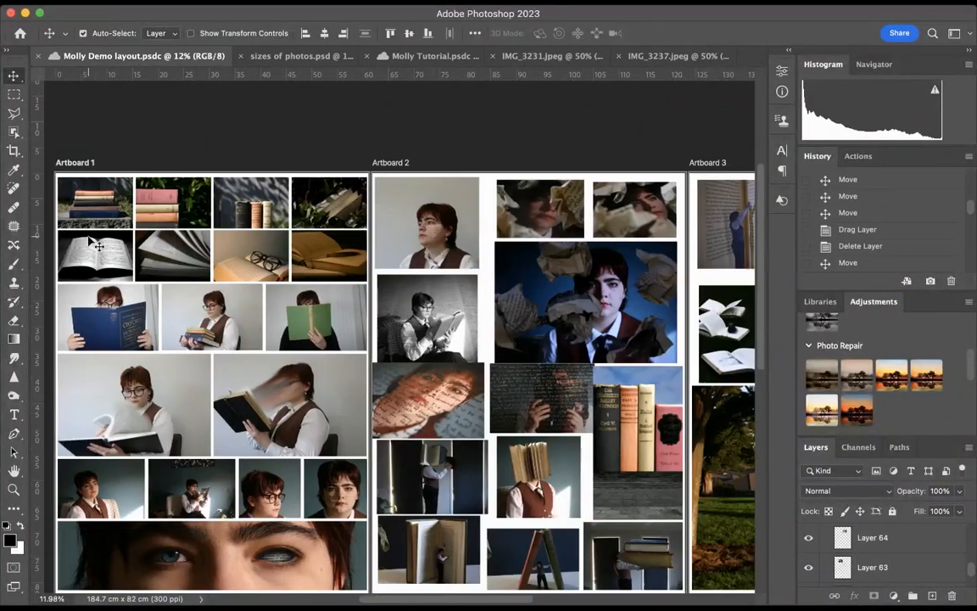
left_click_drag(55, 255, 330, 256)
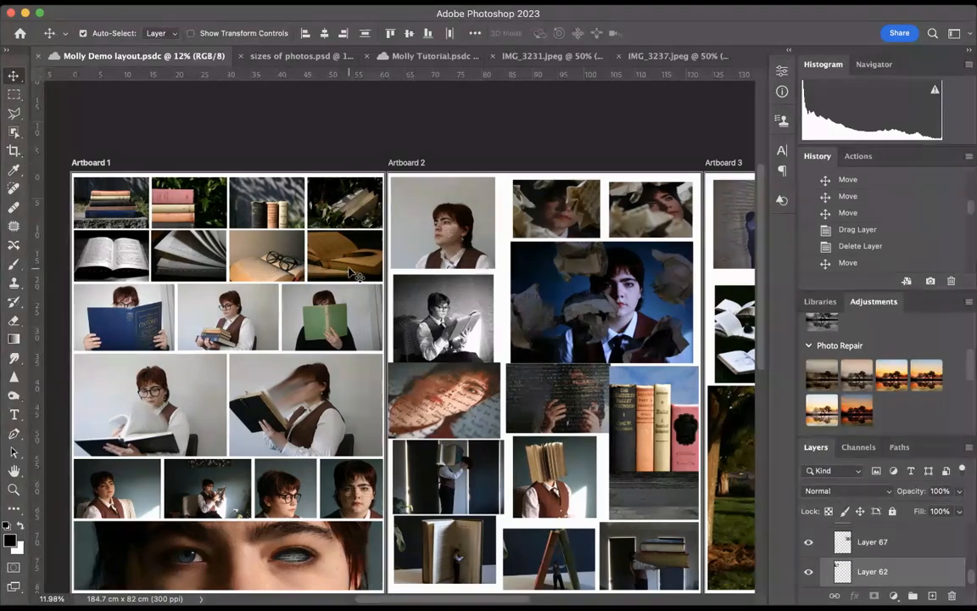
key("Delete")
scroll(381, 255, "up", 3)
left_click(472, 57)
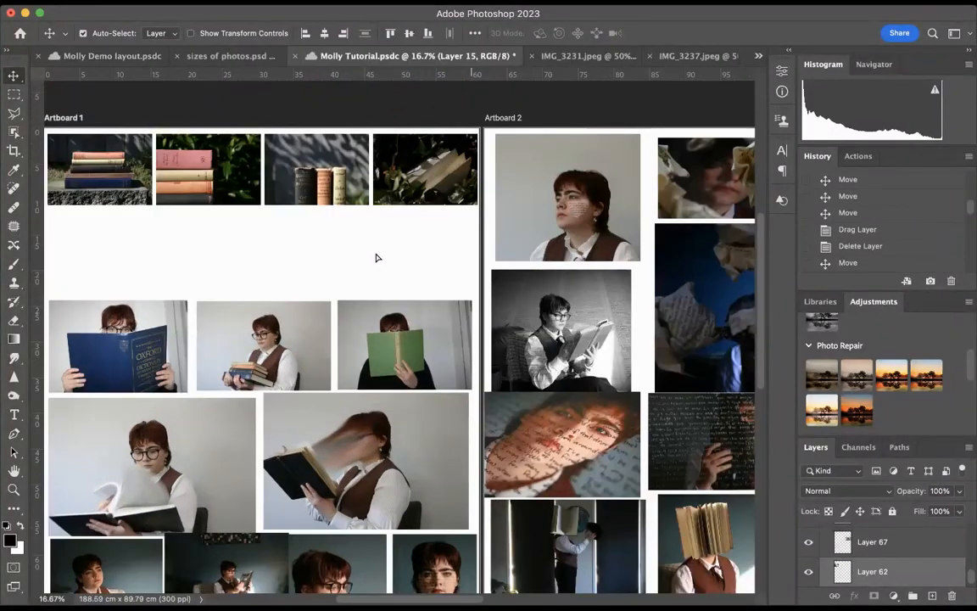
scroll(395, 270, "up", 5)
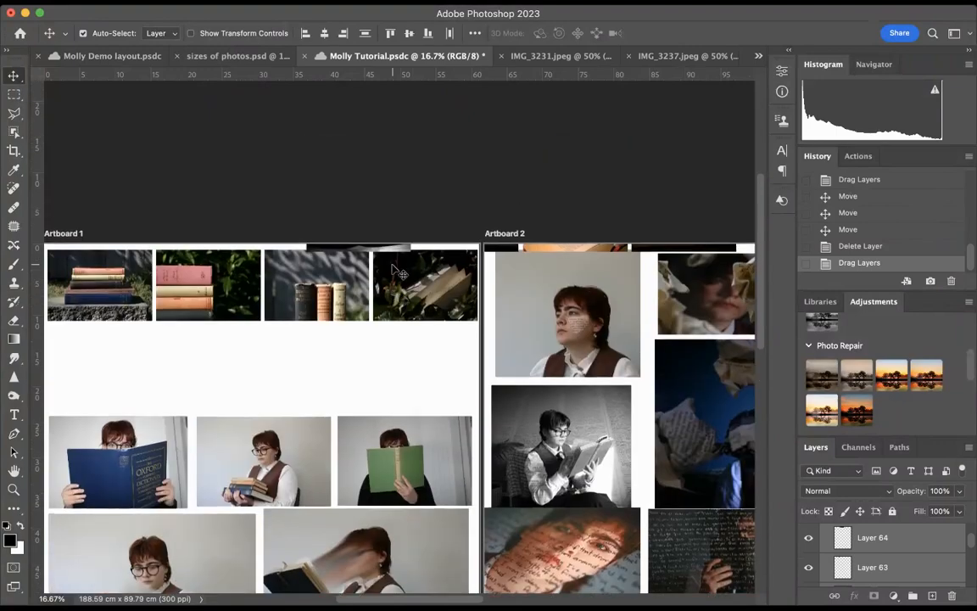
key("super+z")
left_click(125, 56)
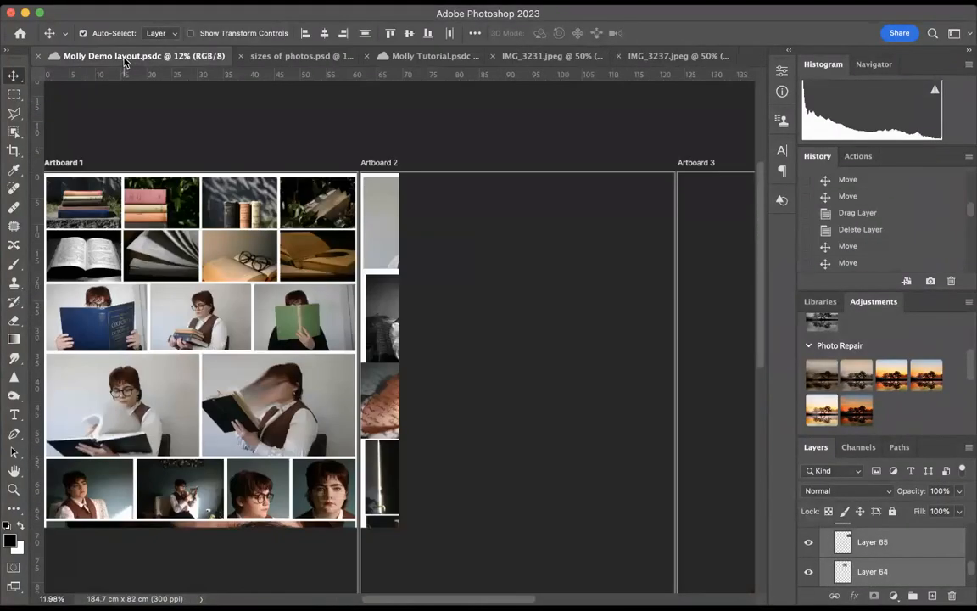
left_click_drag(82, 257, 416, 57)
left_click_drag(143, 270, 89, 284)
mouse_move(347, 140)
left_mouse_down()
mouse_move(347, 179)
mouse_move(354, 155)
left_mouse_up()
key("c")
key("super+z")
key("super+z")
key("super+z")
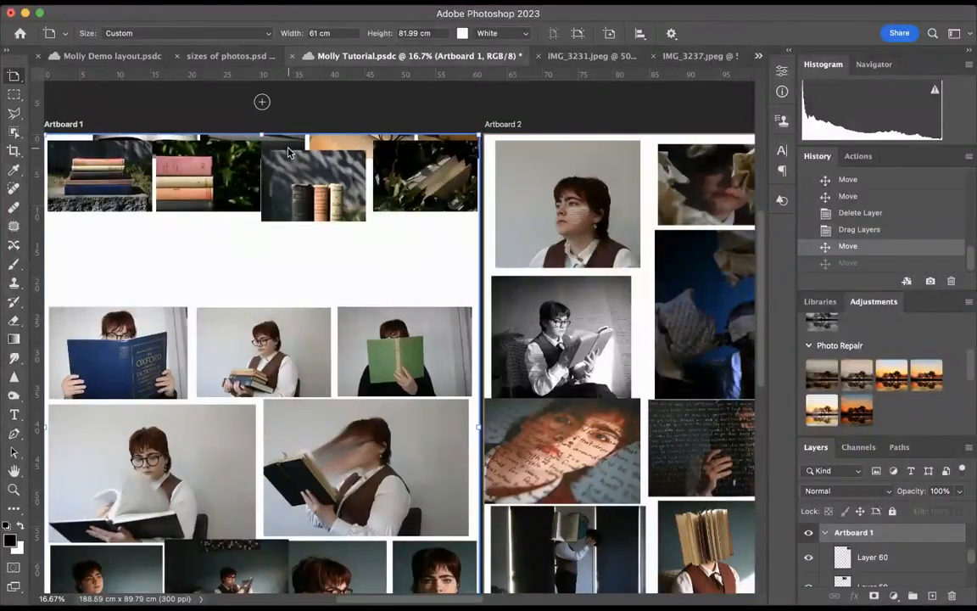
left_click(110, 55)
scroll(154, 257, "left", 2)
left_click_drag(73, 249, 168, 277)
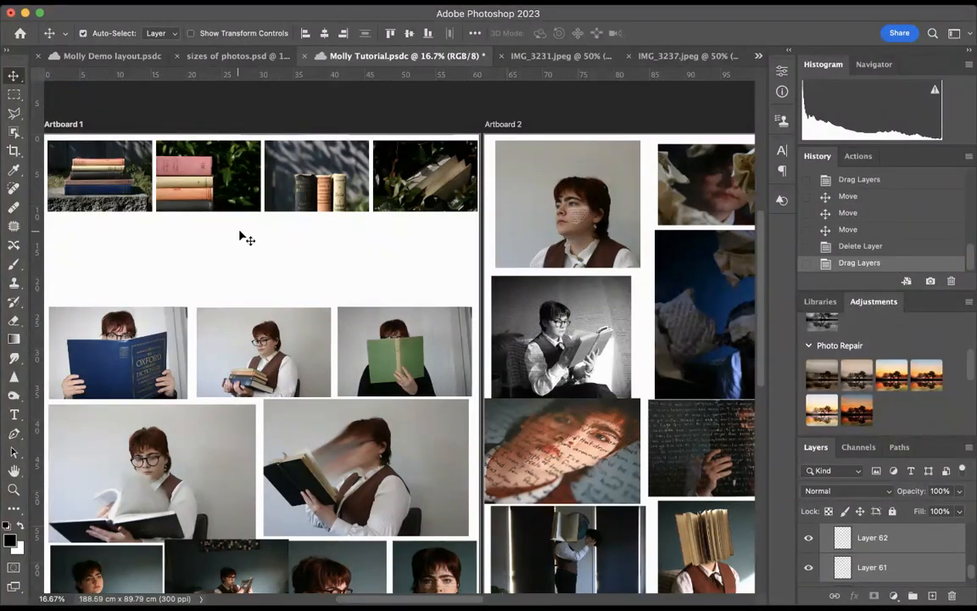
scroll(262, 248, "up", 3)
scroll(262, 249, "left", 2)
key("super+z")
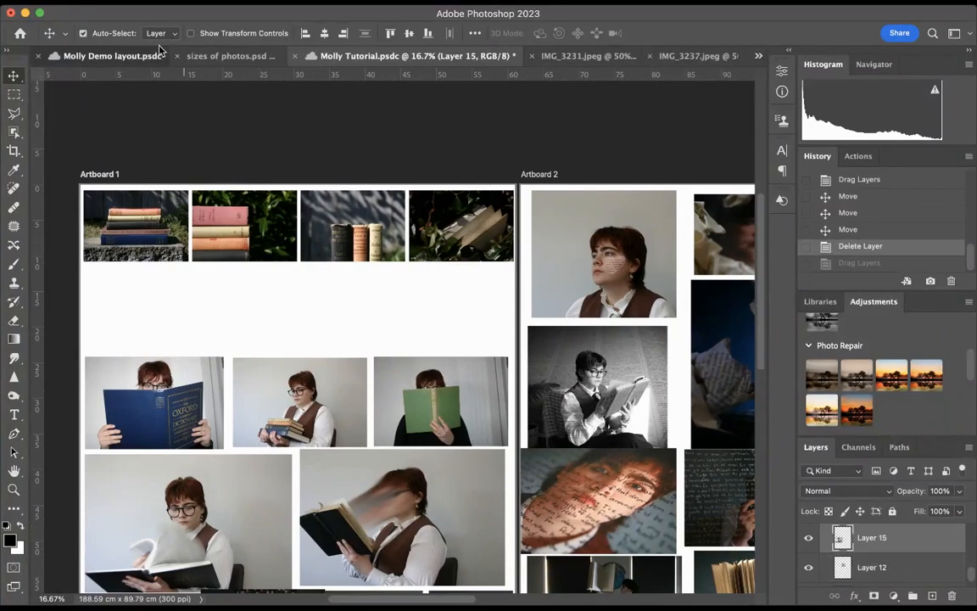
Copy the open-book and fanned-pages photos from Molly Demo layout.psdc into the first two slots of the second row, with a narrow gap between them
left_click(159, 53)
scroll(126, 223, "left", 2)
scroll(126, 223, "up", 1)
left_click_drag(65, 262, 421, 61)
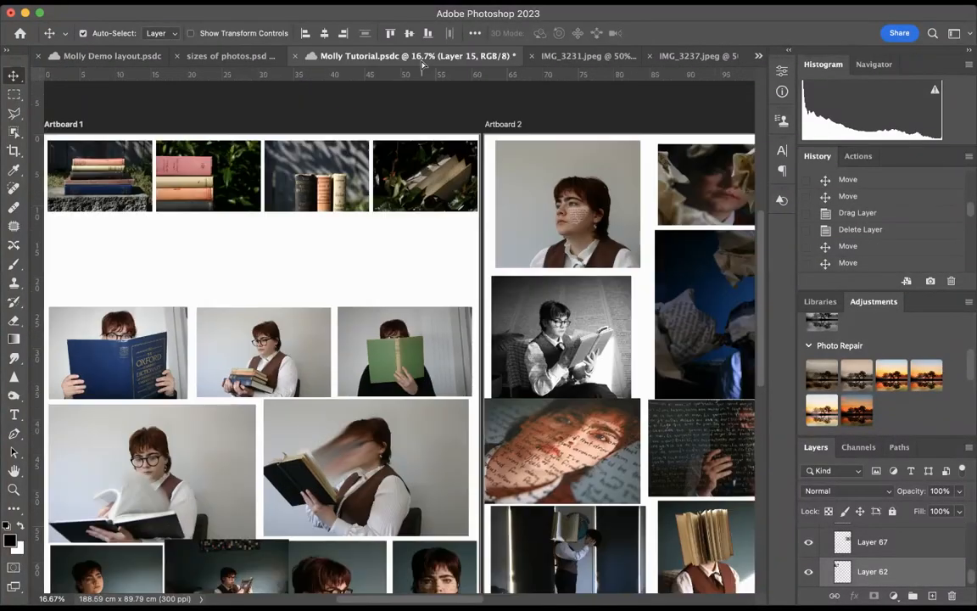
left_click_drag(244, 298, 226, 349)
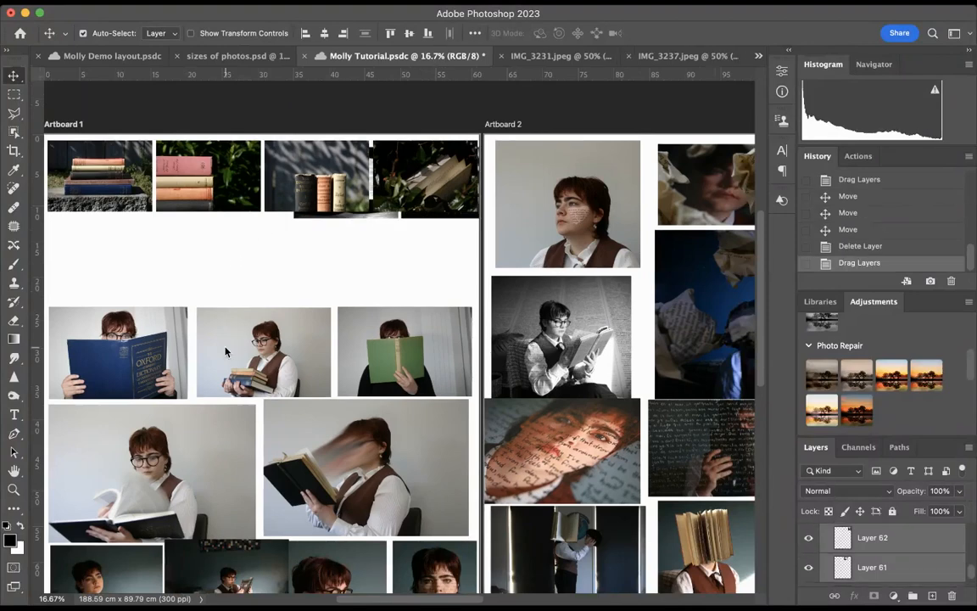
left_click_drag(363, 223, 132, 289)
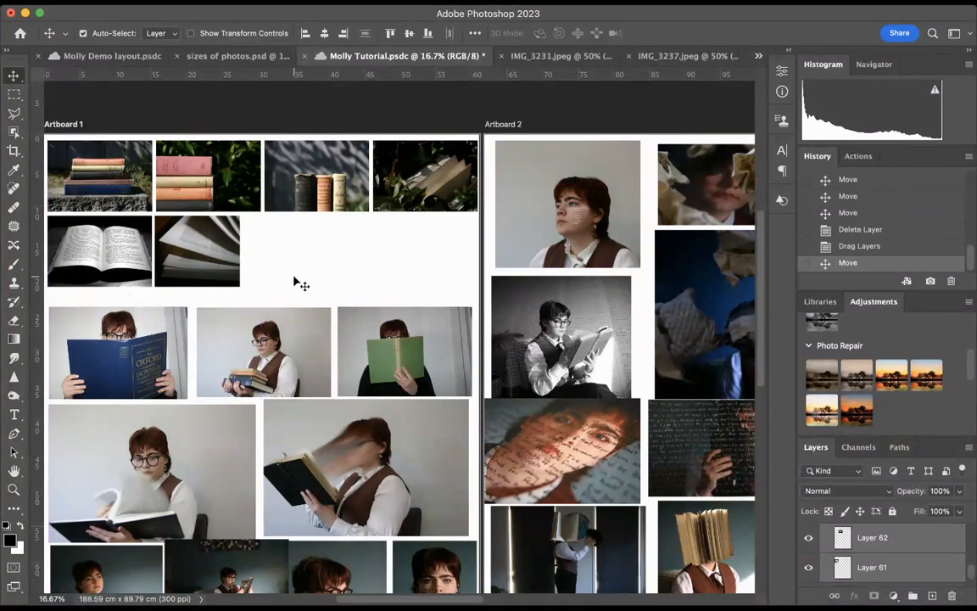
left_click_drag(184, 262, 225, 262)
Copy the glasses-on-book and brown-book photos from Molly Demo layout.psdc into the third and fourth slots of Artboard 1's second row
left_click(128, 56)
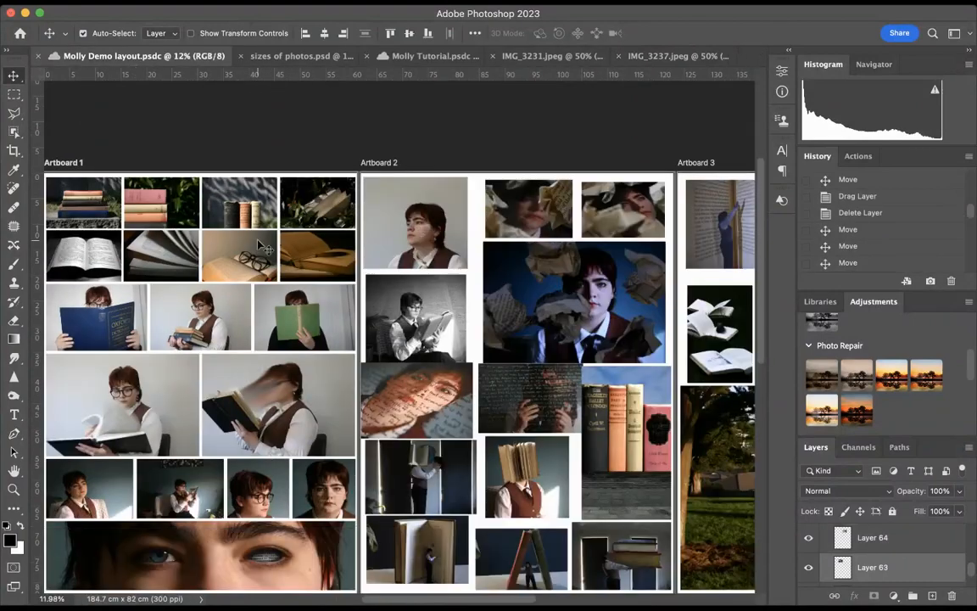
left_click_drag(254, 254, 340, 146)
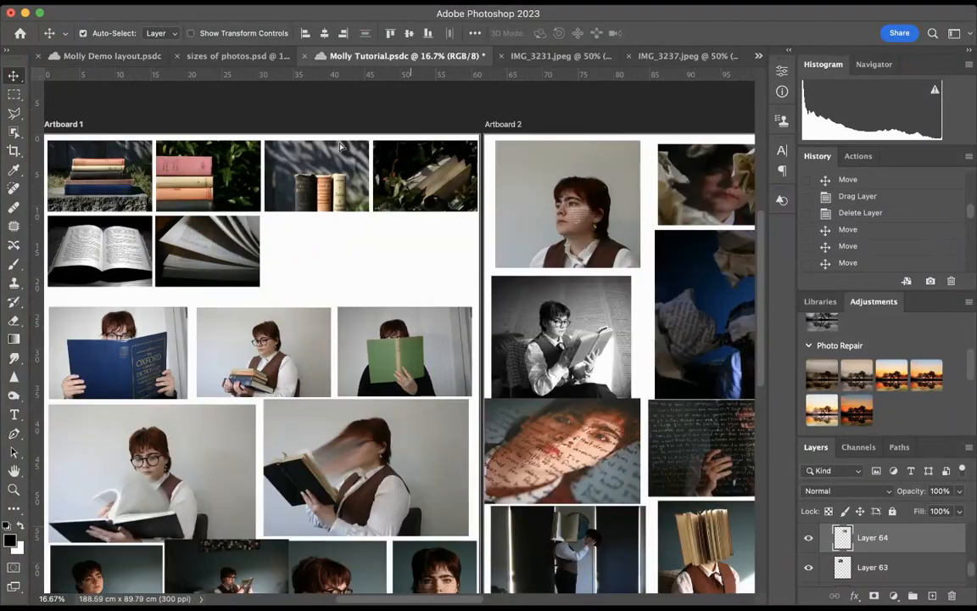
left_click_drag(298, 229, 389, 189)
left_click(106, 56)
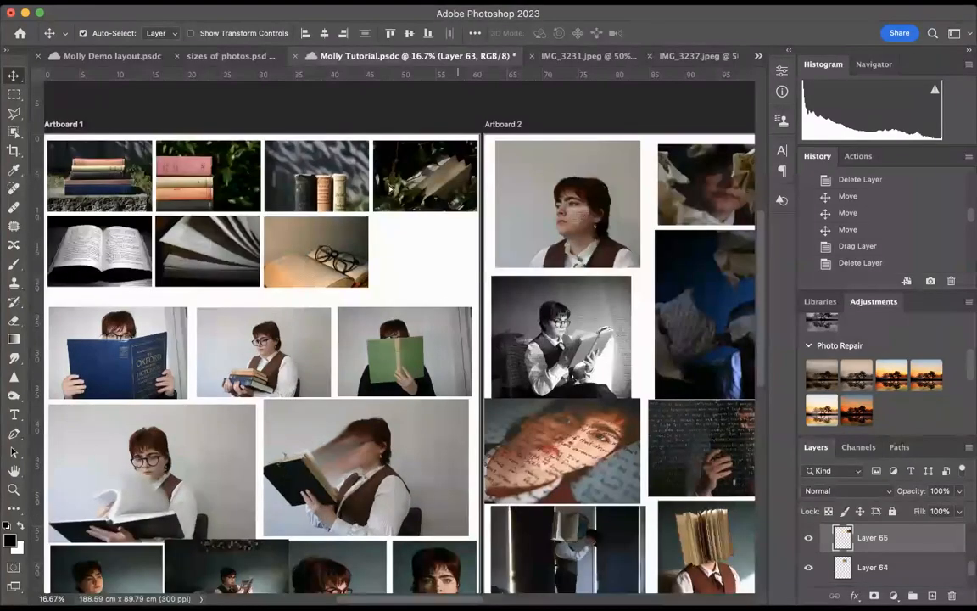
left_click_drag(428, 254, 426, 256)
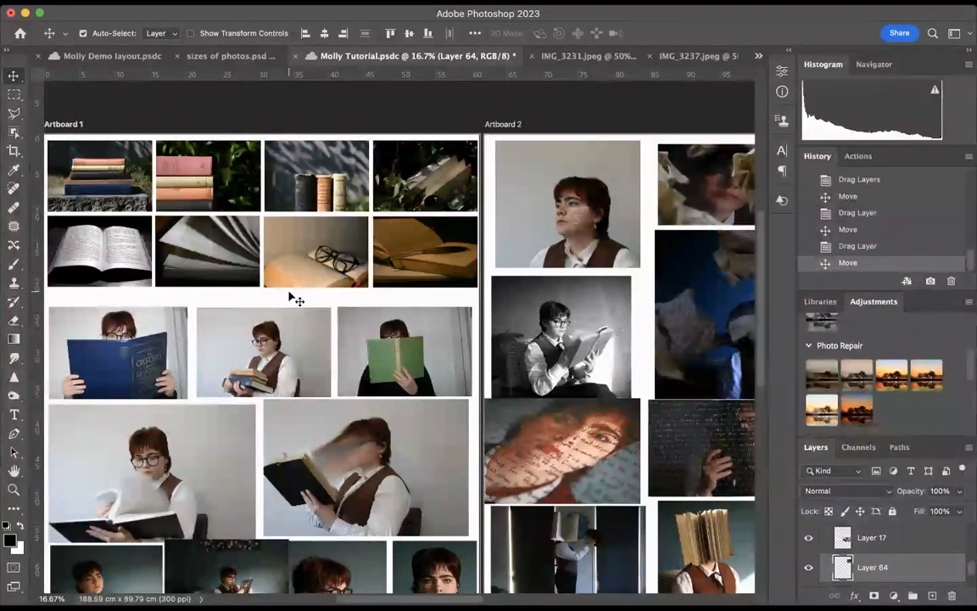
Close the cropped IMG_3231.jpeg and IMG_3237.jpeg documents
scroll(290, 294, "down", 2)
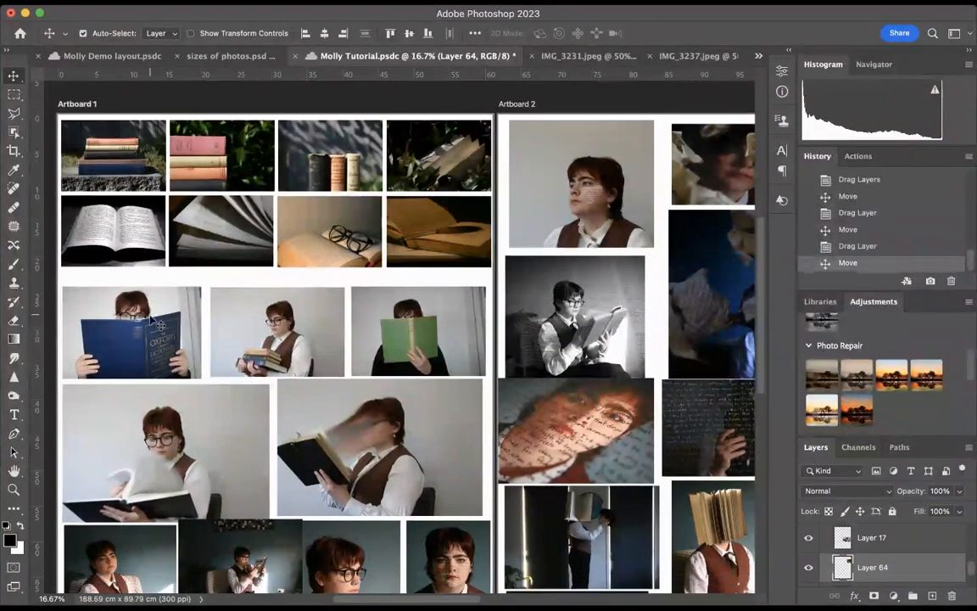
left_click(585, 57)
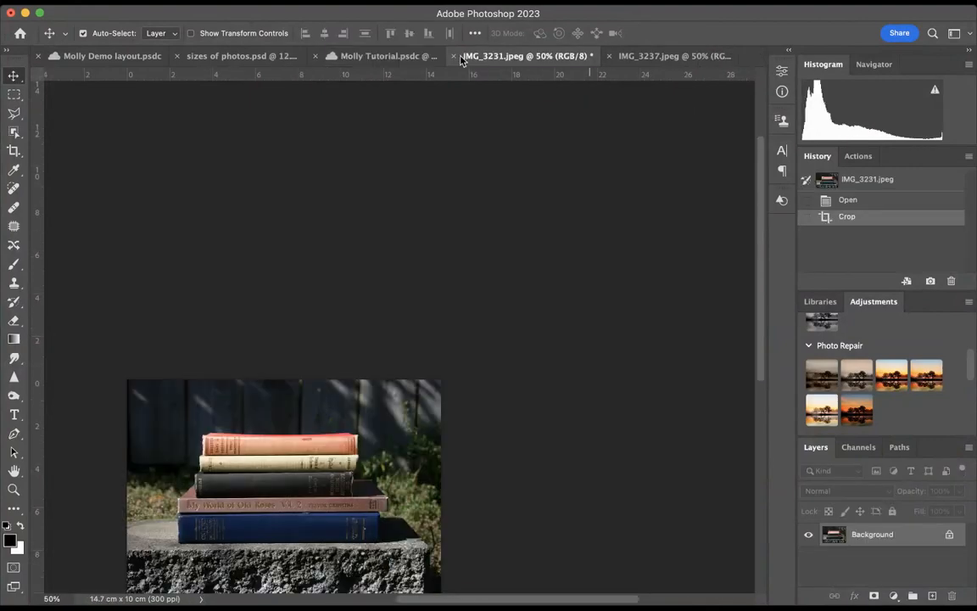
left_click(411, 51)
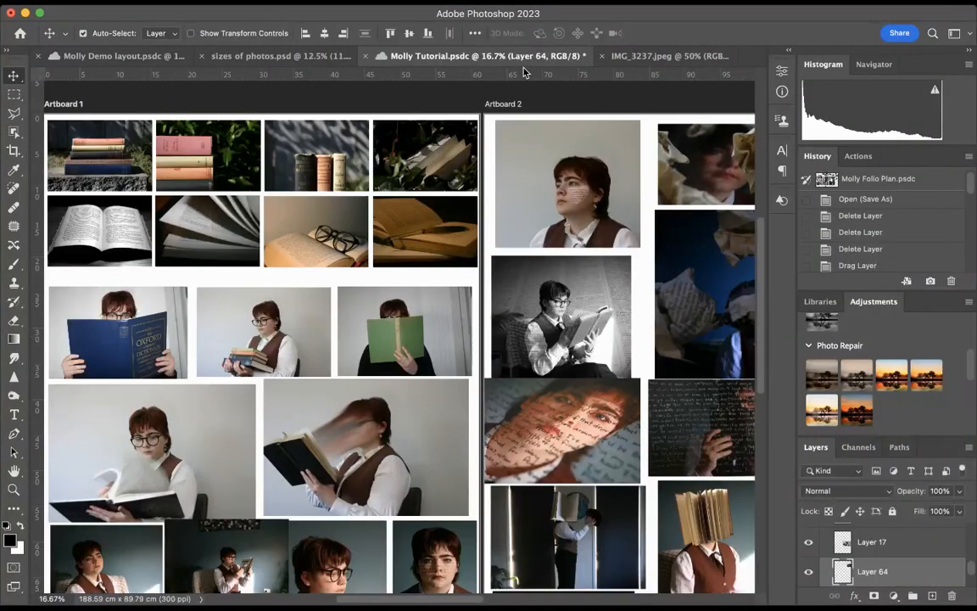
left_click(642, 58)
left_click(597, 56)
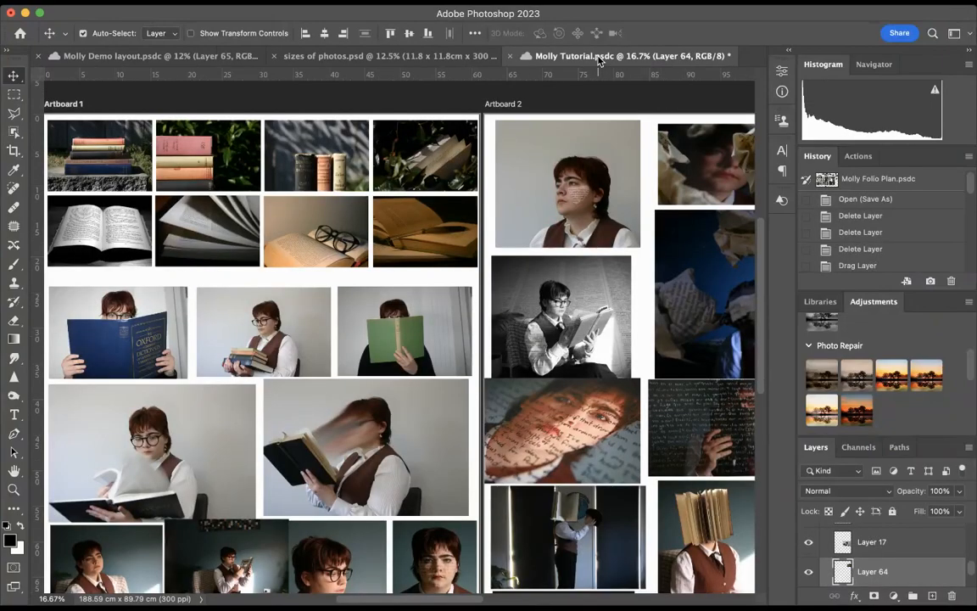
Move the blue dictionary photo in Artboard 1's third row up close beneath the second row
left_click_drag(110, 329, 109, 315)
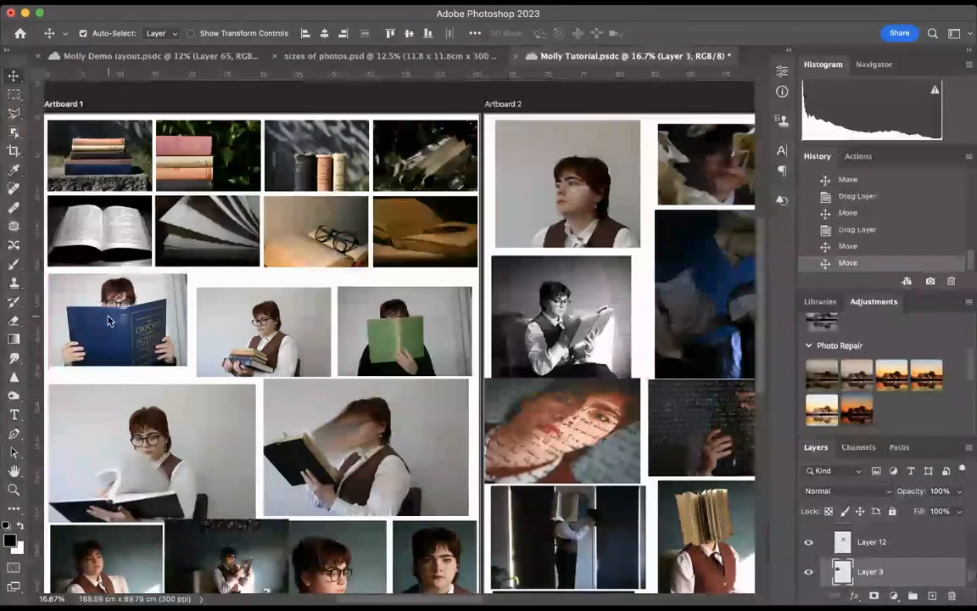
scroll(500, 208, "right", 1)
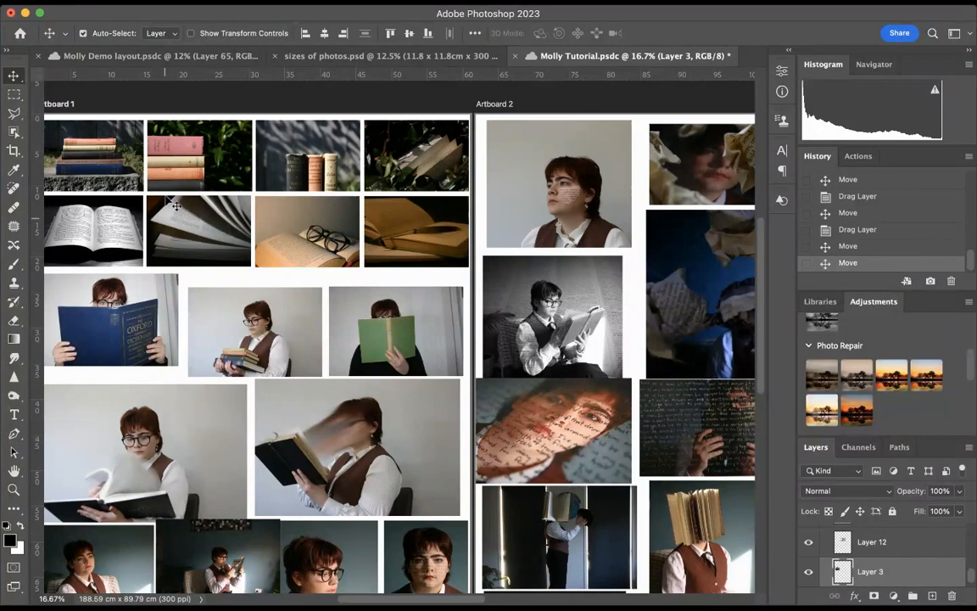
mouse_move(78, 293)
left_mouse_down()
mouse_move(96, 292)
mouse_move(85, 300)
left_mouse_up()
scroll(86, 325, "left", 4)
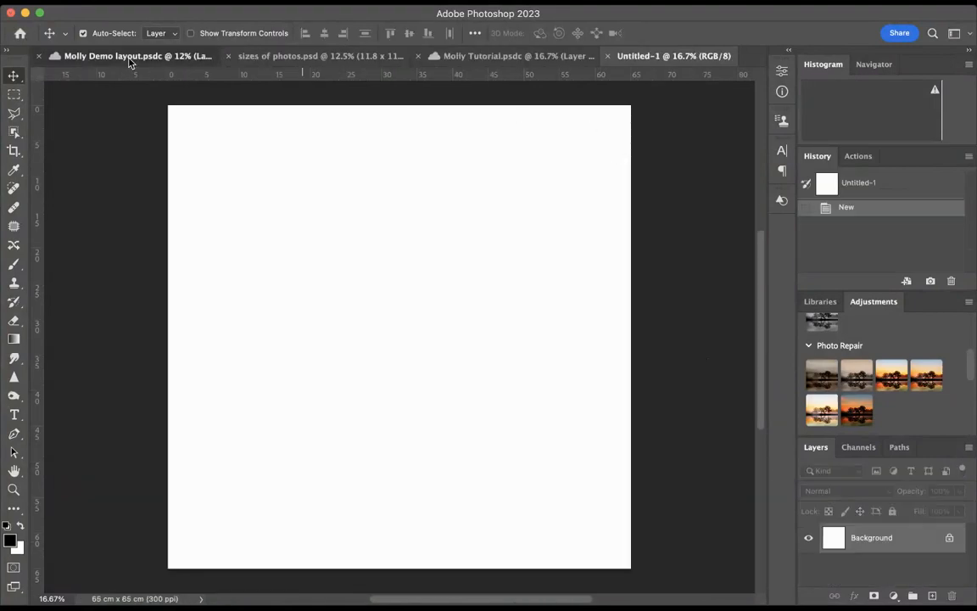
Copy the blue dictionary photo from Artboard 1 of Molly Tutorial.psdc into the blank Untitled-1 document
left_click(129, 57)
left_click(85, 267)
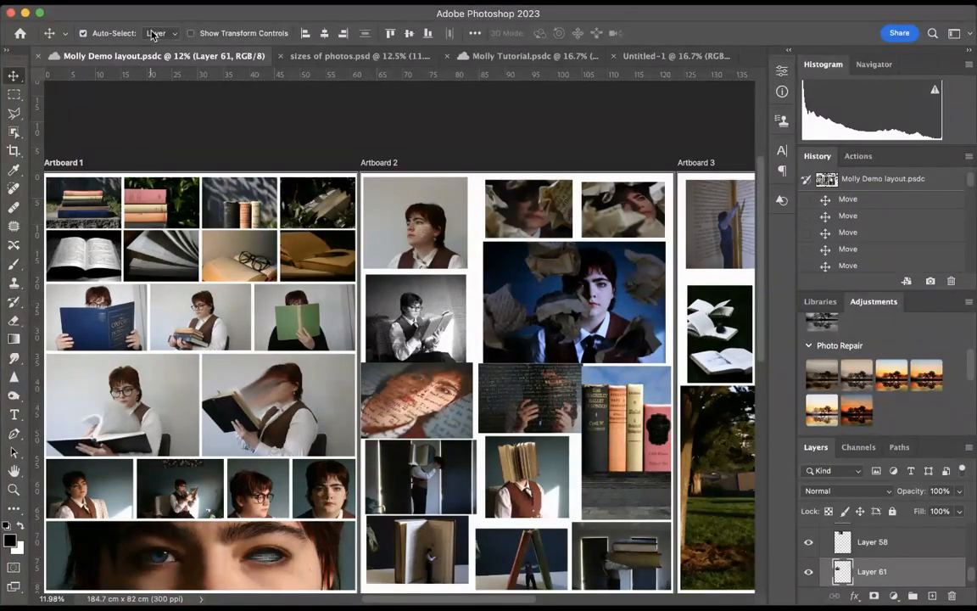
left_click(523, 57)
left_click_drag(128, 274, 399, 347)
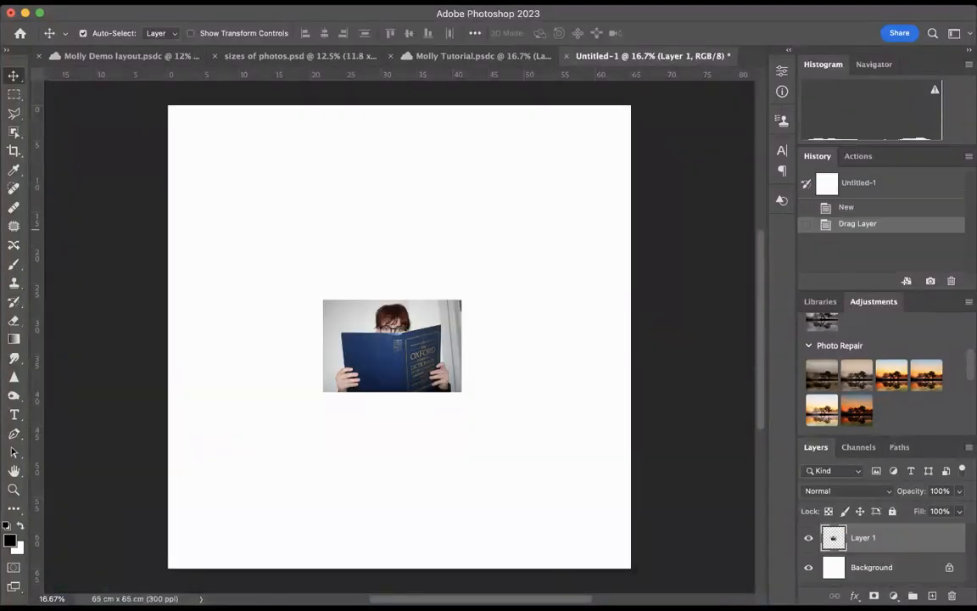
Set the crop size to 19.7 × 13 cm at 300 px/in and fit the crop frame around the dictionary photo
key("c")
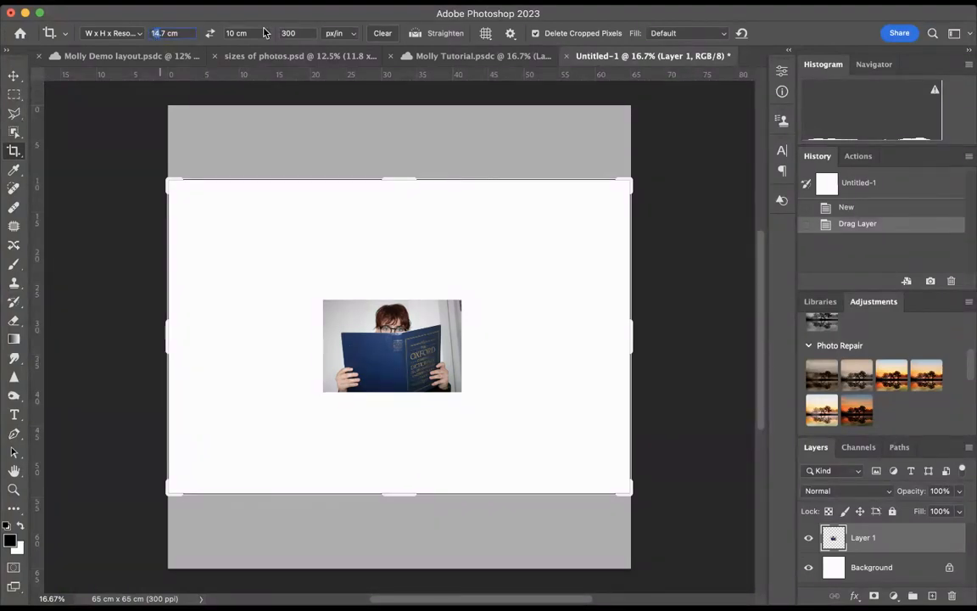
type("19.7")
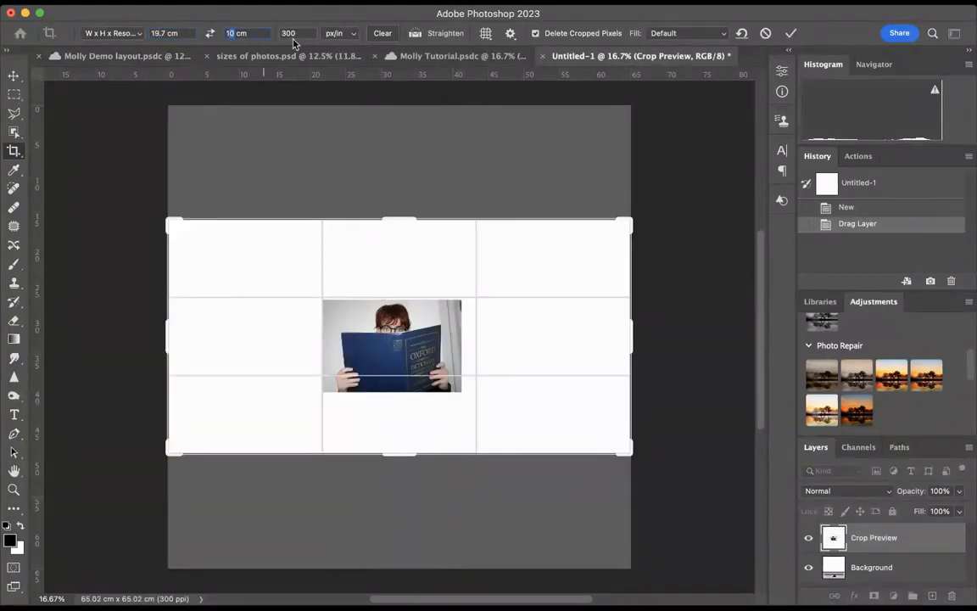
type("13")
key("Return")
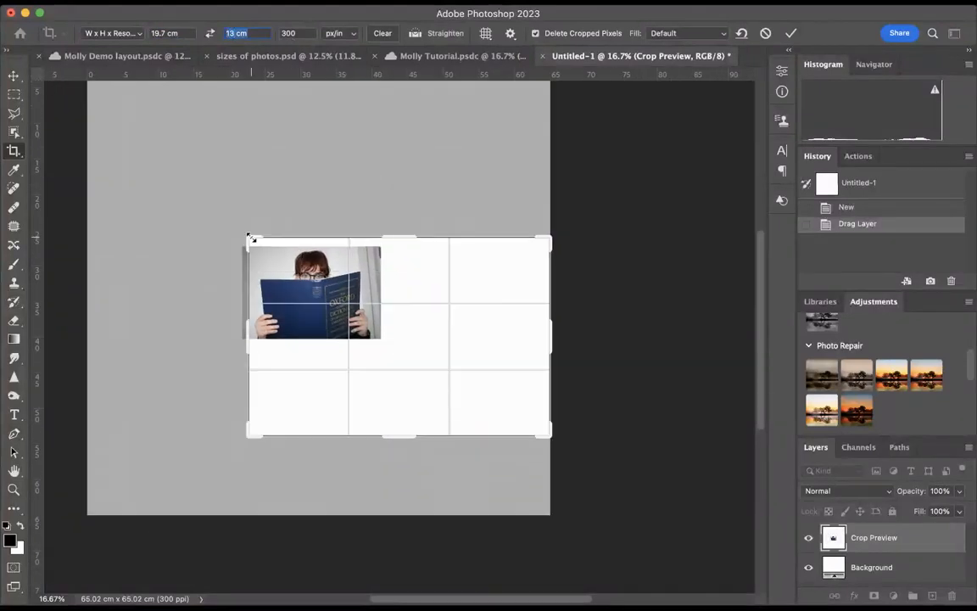
left_click_drag(533, 416, 462, 386)
left_click_drag(428, 352, 448, 353)
Set the crop height to 14 cm and tighten the crop frame around the dictionary photo
left_click(251, 33)
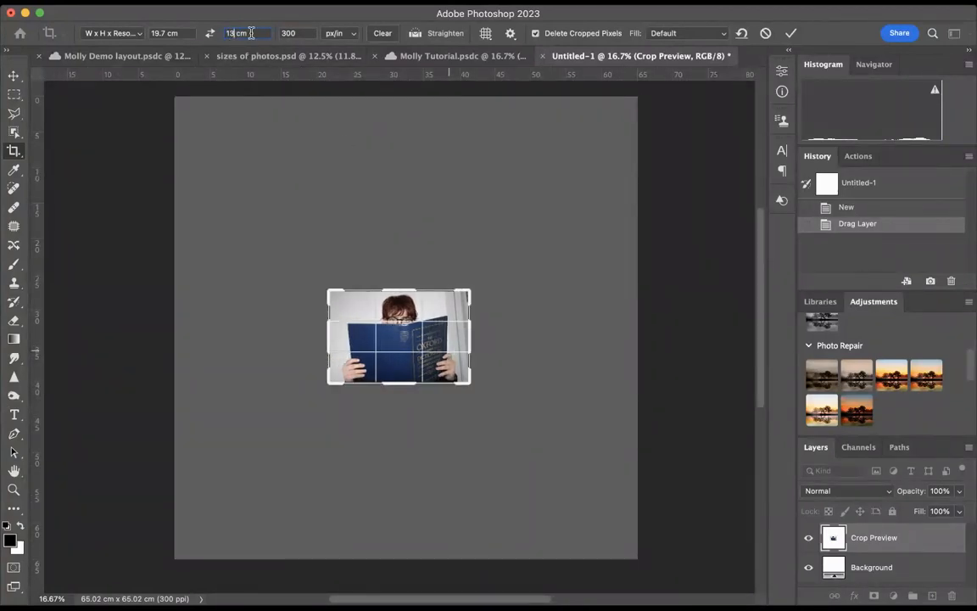
key("BackSpace")
type("4")
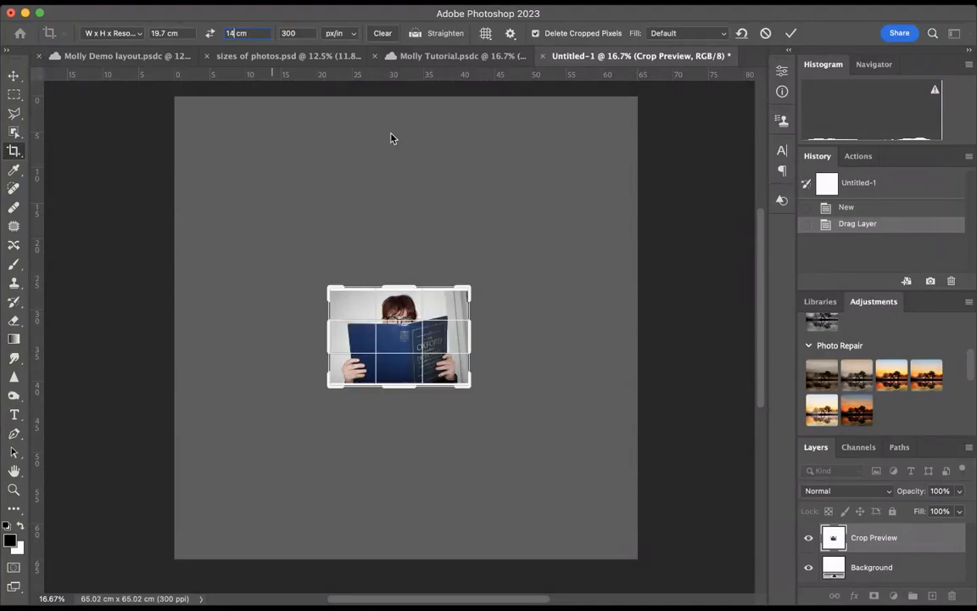
key("Return")
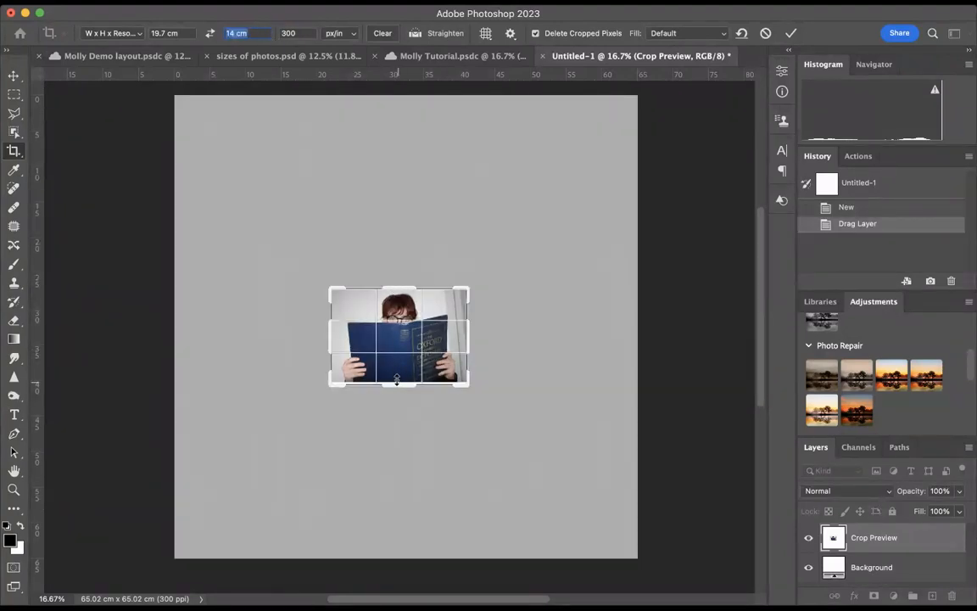
left_click_drag(396, 378, 397, 374)
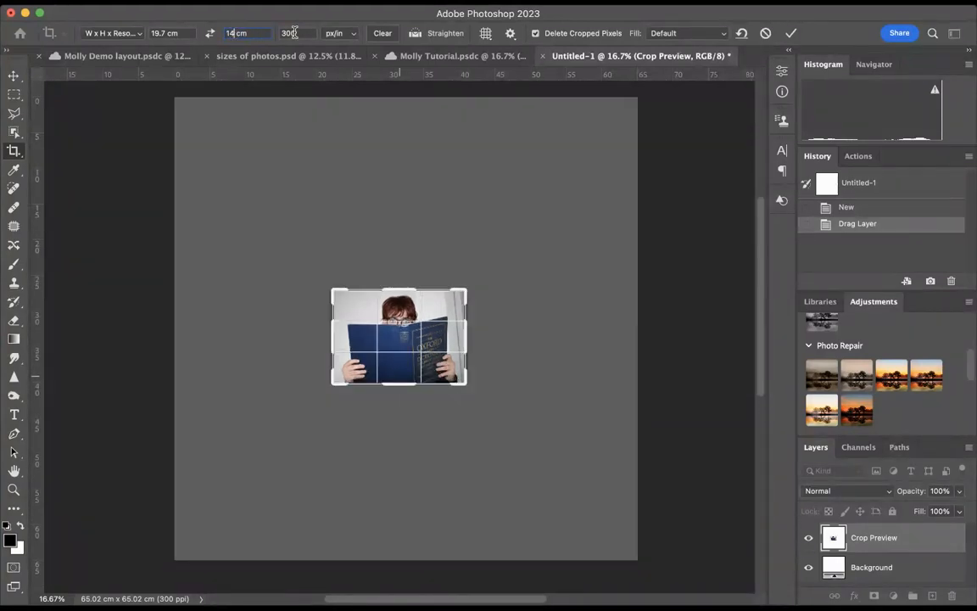
Set the crop height to 13 cm and apply the crop to the dictionary photo
type("13")
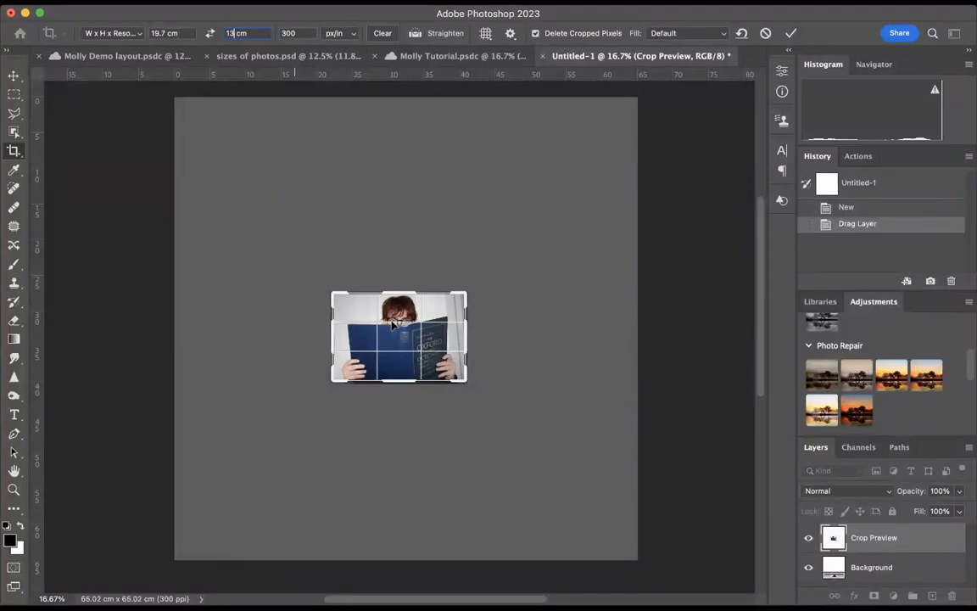
key("Return")
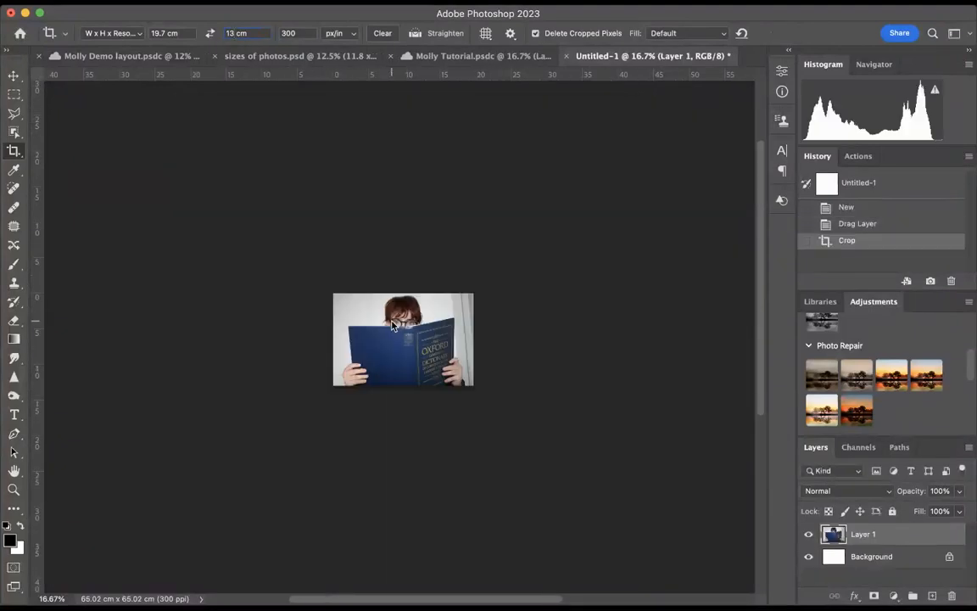
Copy the cropped dictionary photo into the third row of Artboard 1 in Molly Tutorial.psdc
key("v")
left_click_drag(424, 358, 155, 61)
left_click_drag(206, 195, 486, 66)
left_click_drag(135, 285, 134, 293)
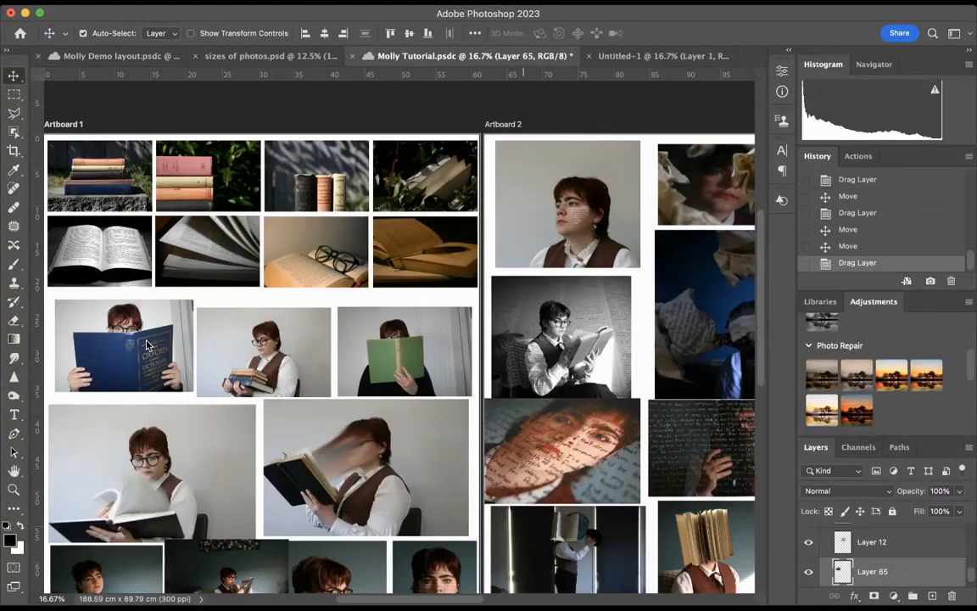
Delete the old dictionary photo, align the cropped copy with the left margin close beneath the second row, and save
key("Delete")
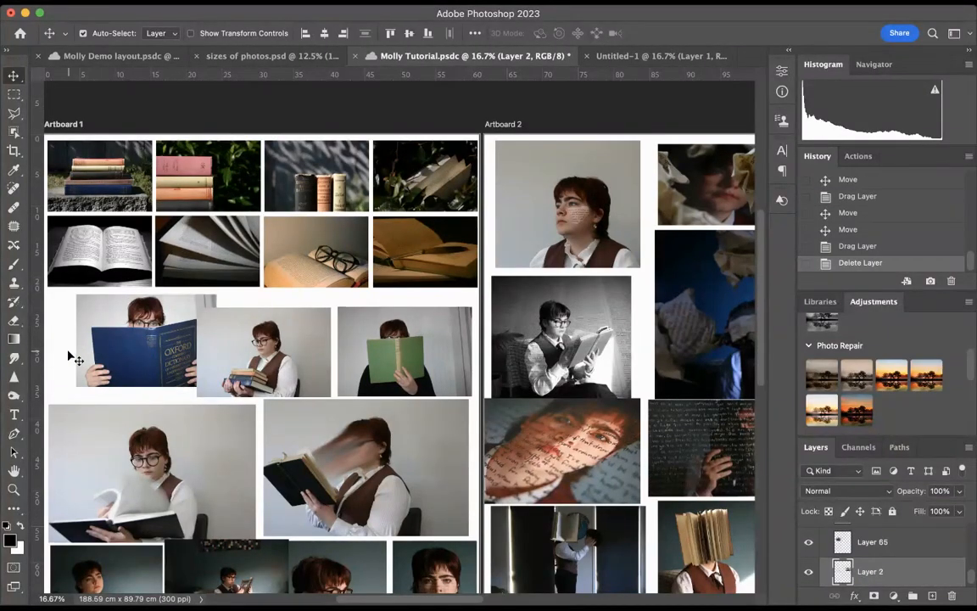
left_click_drag(117, 358, 87, 357)
key("super+s")
Compare the lower rows of Artboard 1 with the common photo sizes in sizes of photos.psd
scroll(288, 315, "down", 5)
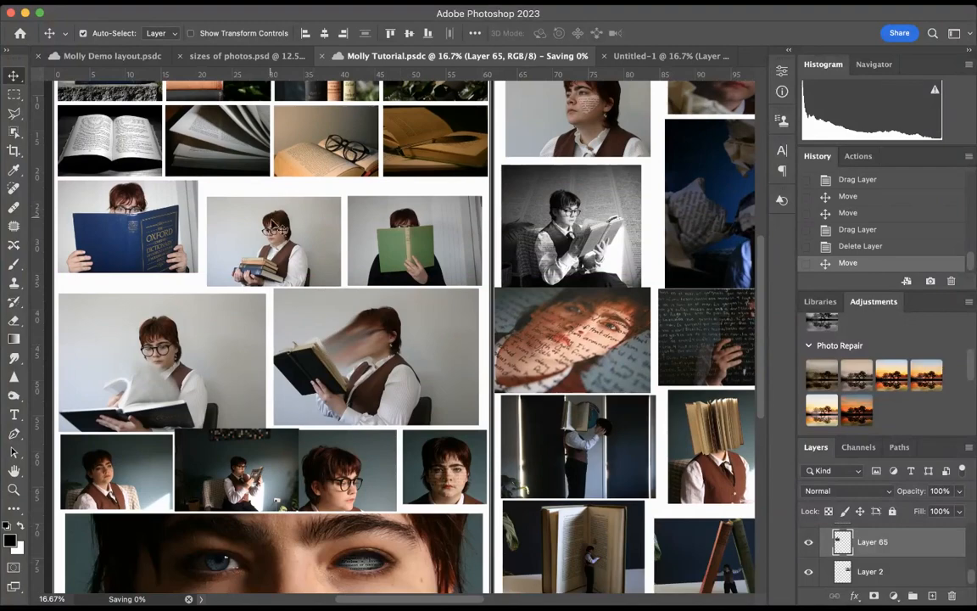
scroll(273, 255, "down", 3)
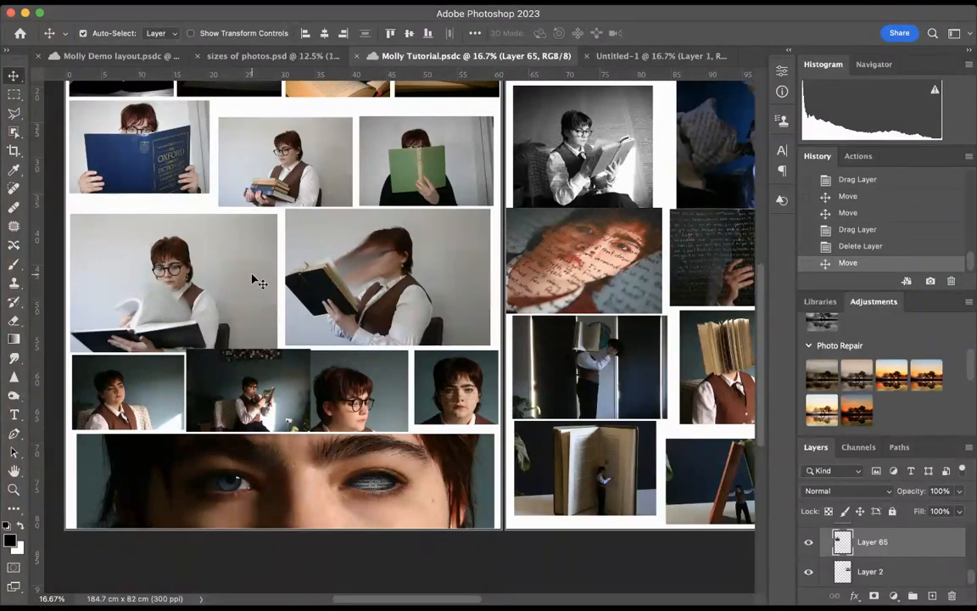
scroll(252, 278, "down", 2)
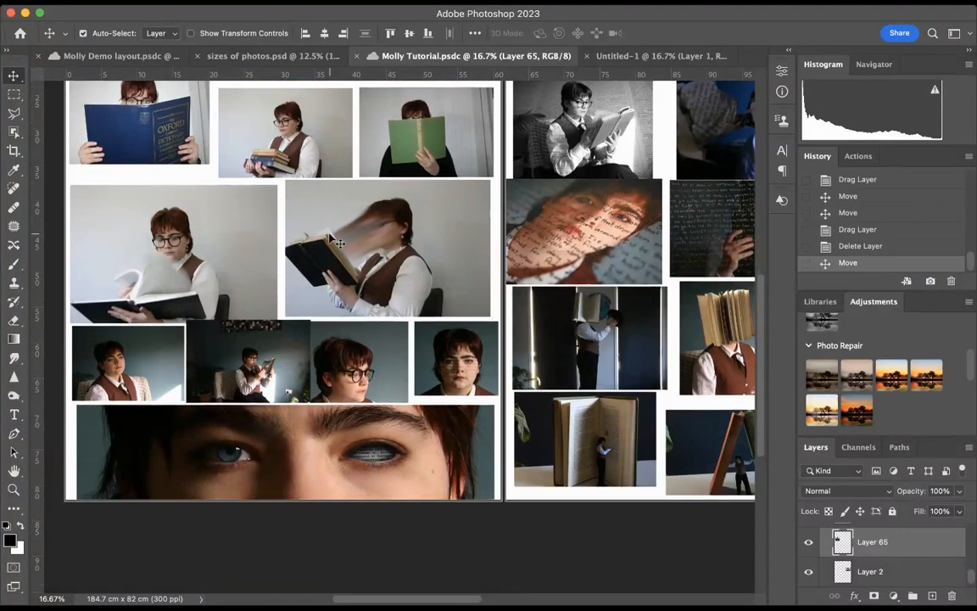
left_click(269, 56)
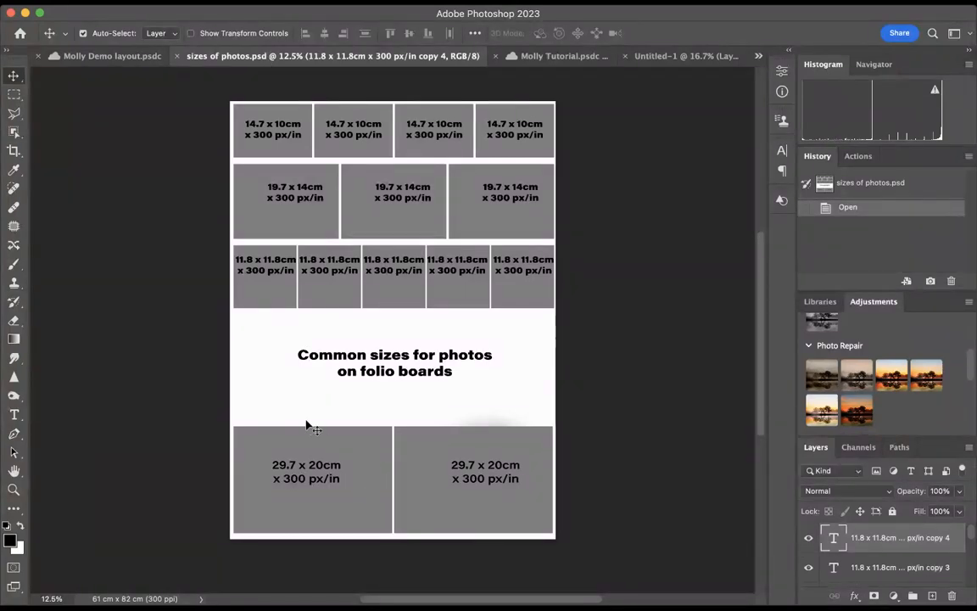
left_click(556, 56)
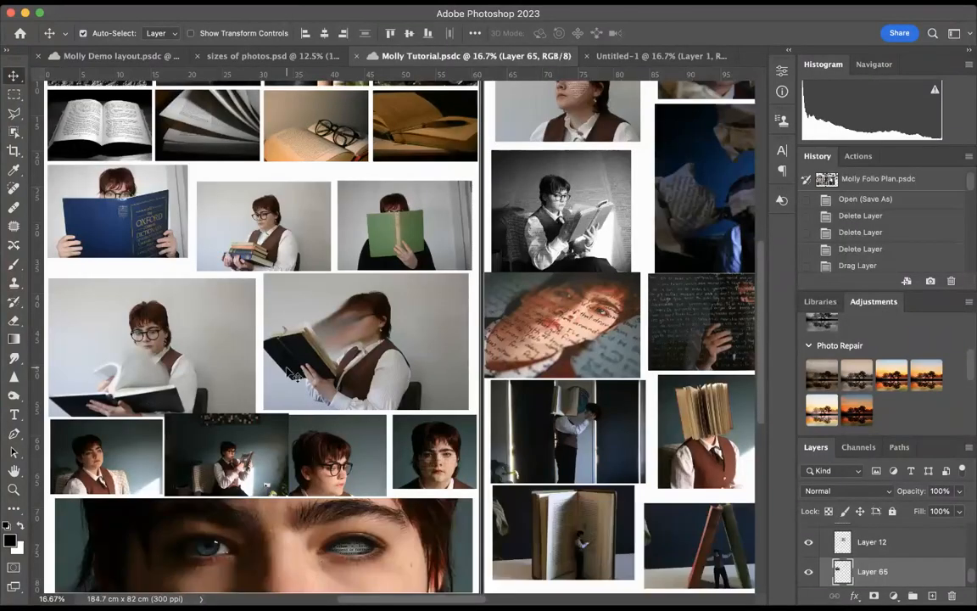
scroll(322, 366, "down", 5)
scroll(287, 368, "up", 2)
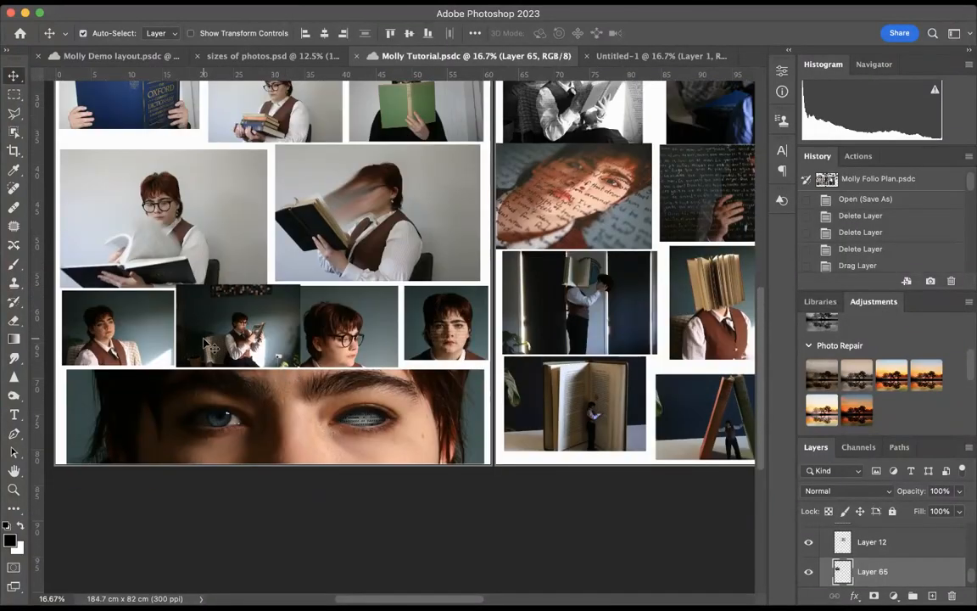
Adjust the horizontal spacing of the first three portraits in Artboard 1's fifth row
left_click_drag(235, 333, 127, 334)
left_click_drag(239, 321, 235, 323)
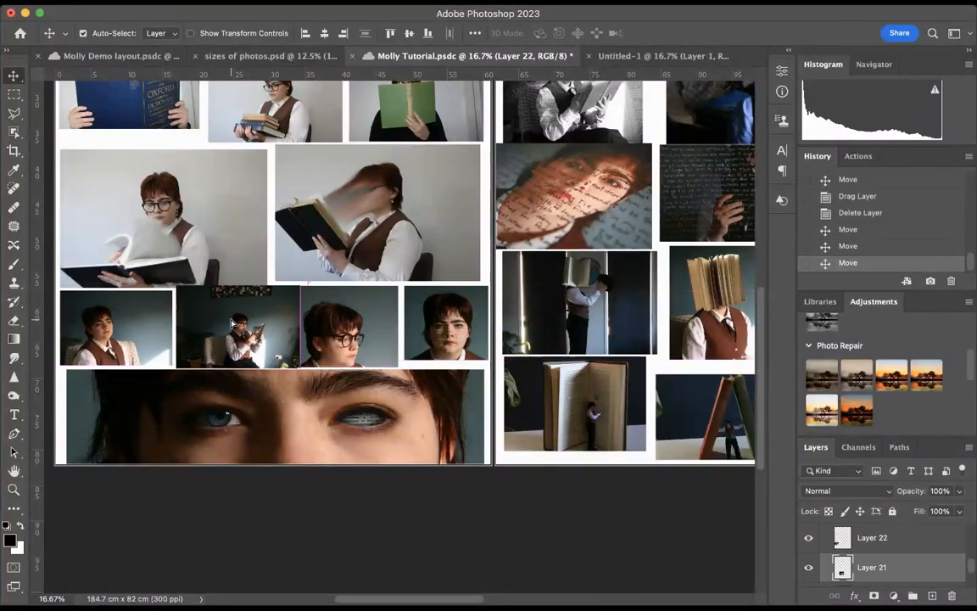
left_click_drag(344, 330, 350, 329)
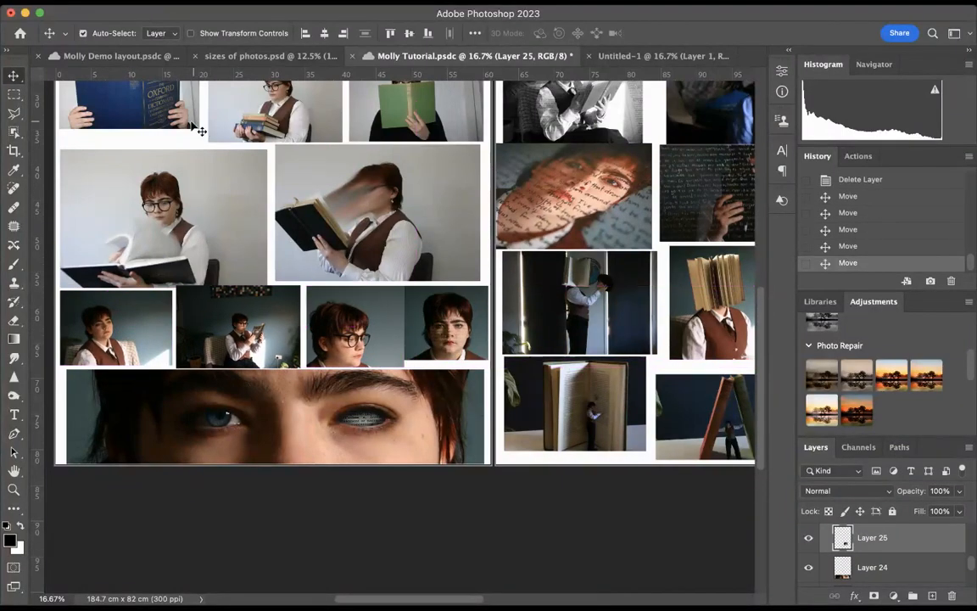
Check Artboard 1 in Molly Demo layout.psdc and align the eyes close-up in Molly Tutorial.psdc with the artboard's left margin
left_click(125, 56)
scroll(233, 278, "left", 5)
scroll(234, 278, "down", 3)
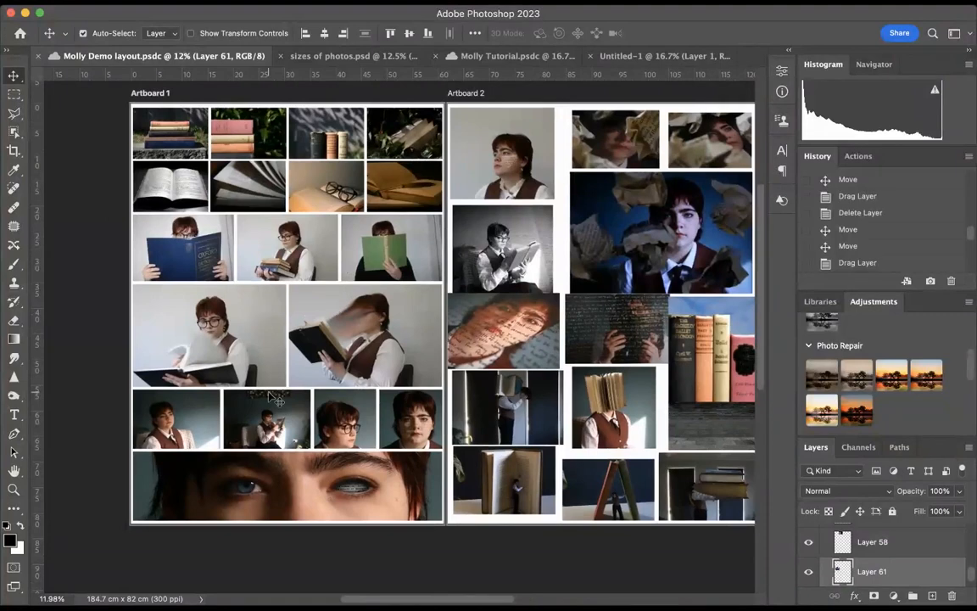
scroll(344, 416, "down", 2)
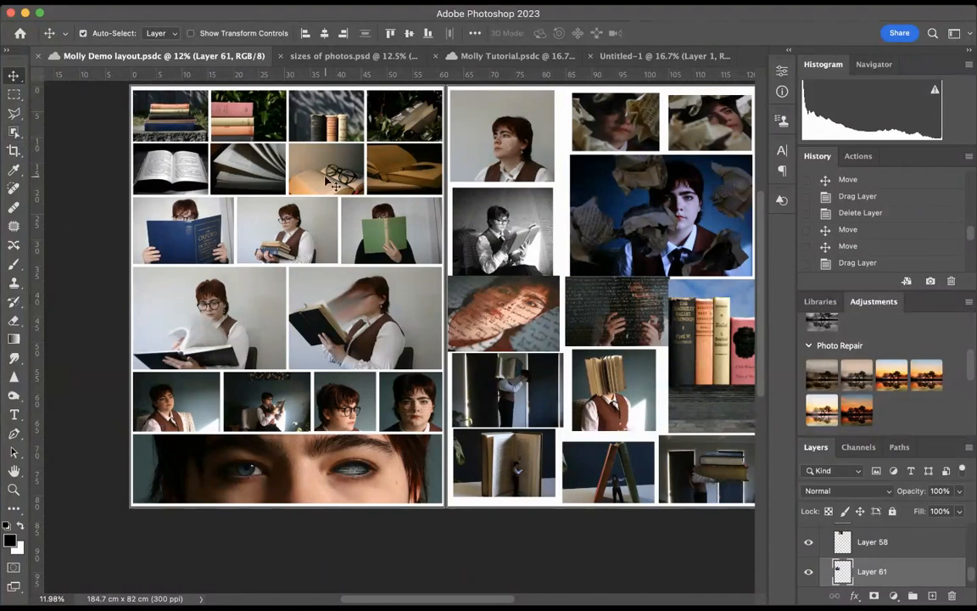
scroll(321, 390, "down", 1)
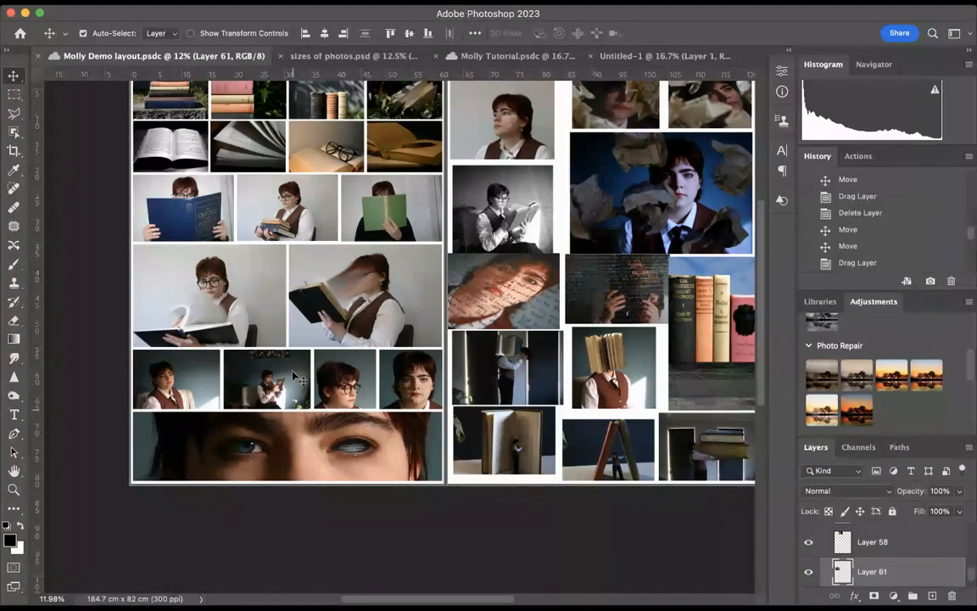
left_click(517, 56)
scroll(363, 350, "down", 3)
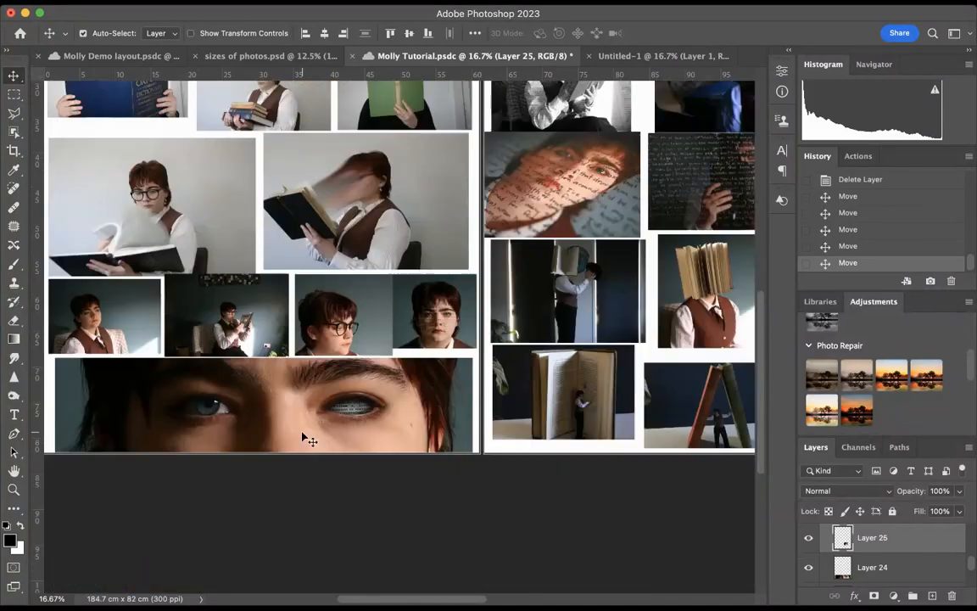
left_click_drag(305, 438, 234, 392)
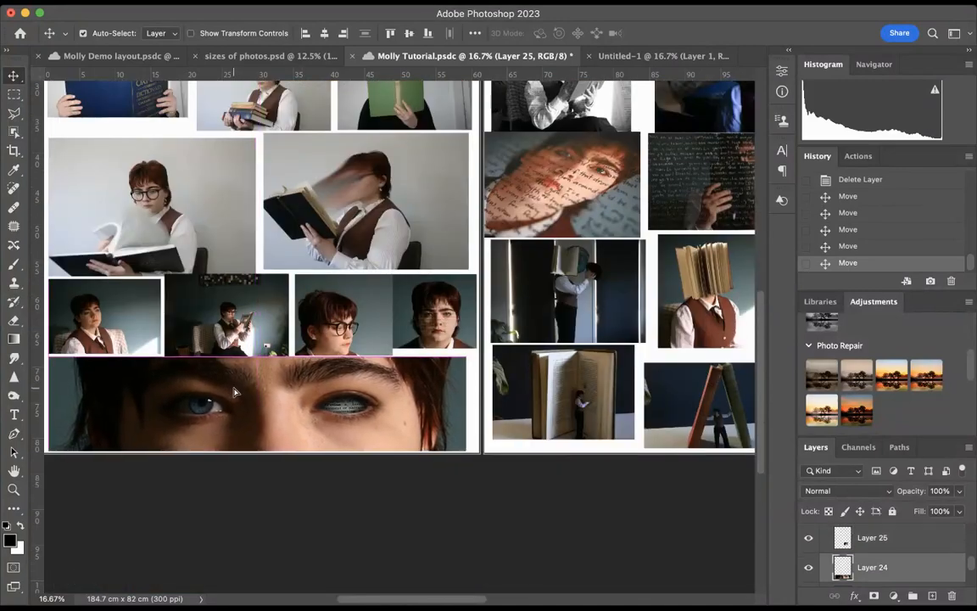
Try to draw a crop area over the dictionary photo directly within Artboard 1, and undo the last move
scroll(234, 392, "up", 4)
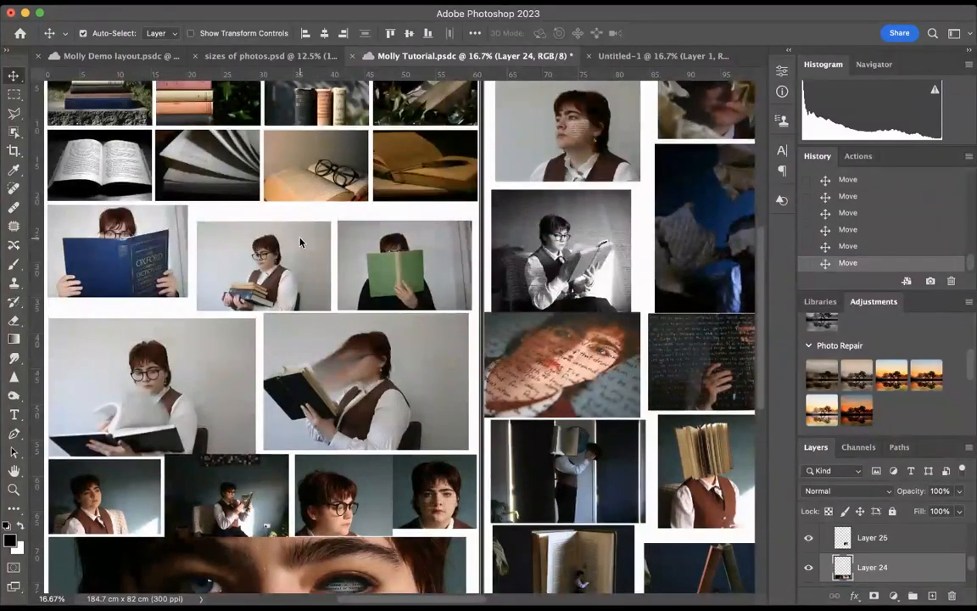
scroll(263, 435, "up", 3)
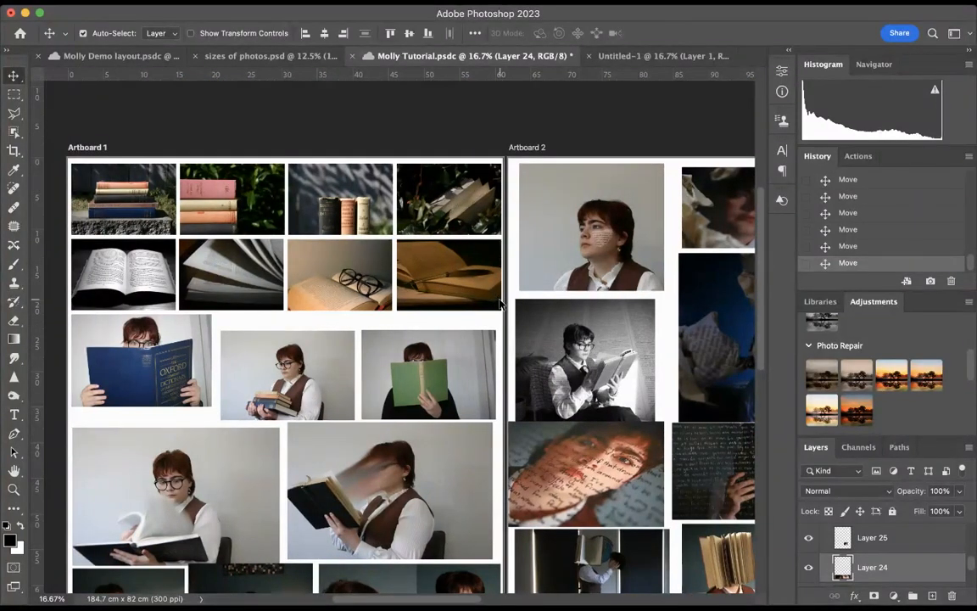
scroll(398, 394, "down", 7)
scroll(348, 415, "up", 8)
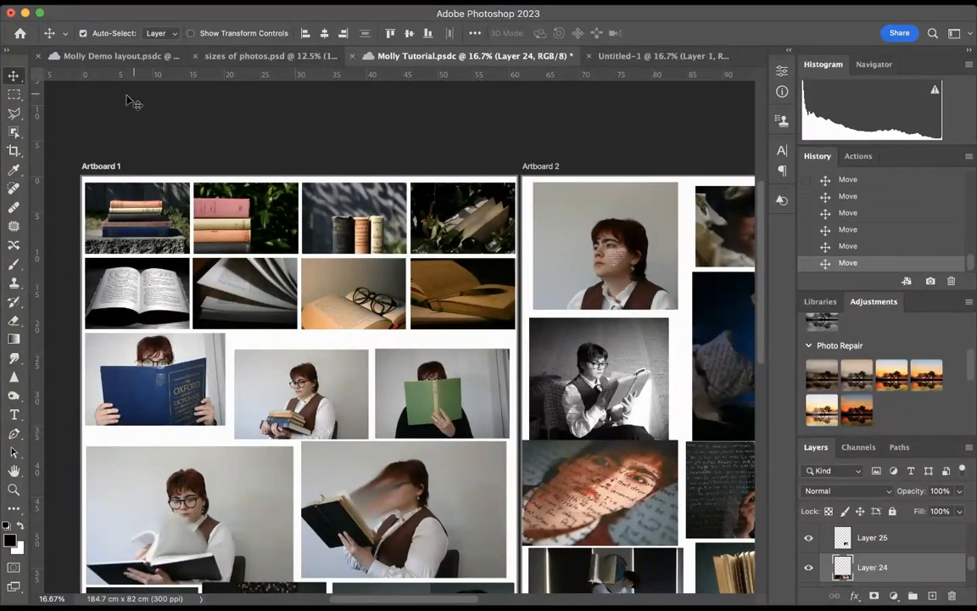
left_click(13, 151)
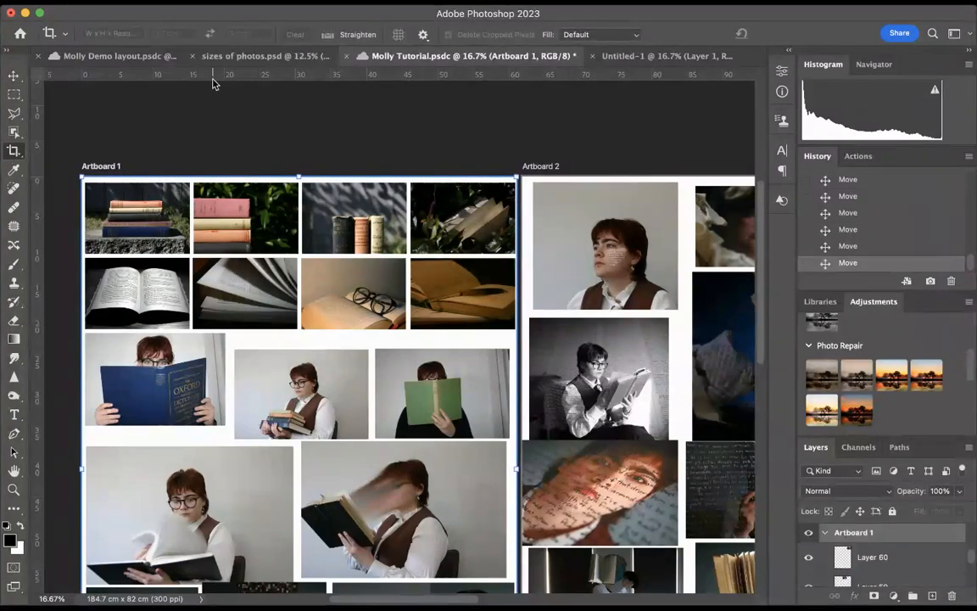
scroll(87, 321, "down", 3)
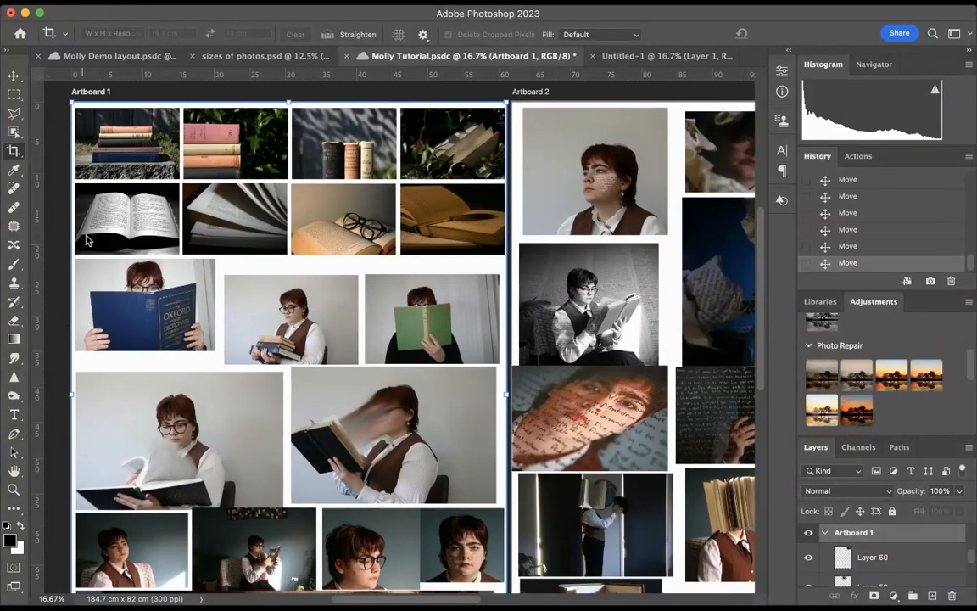
key("Escape")
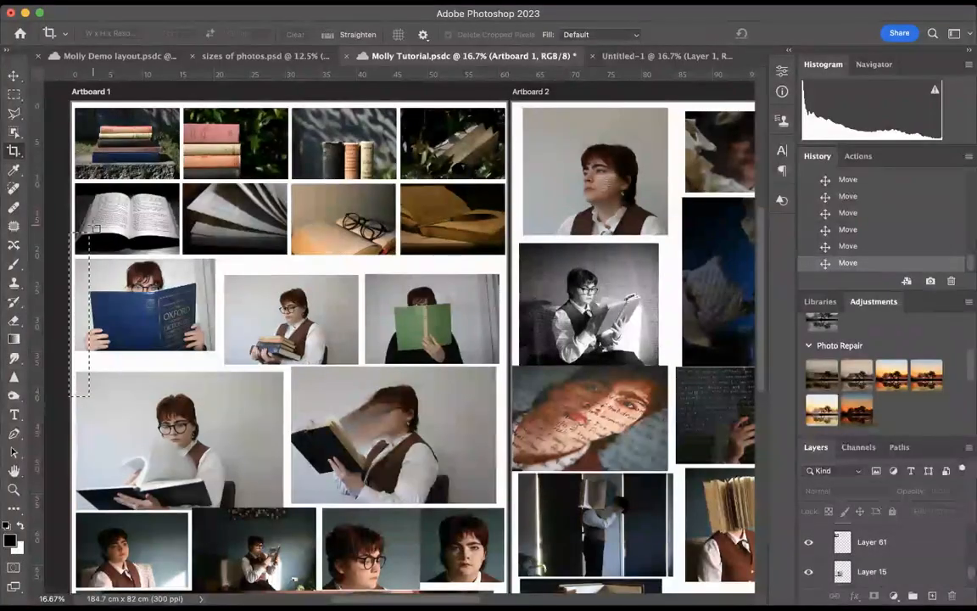
key("ctrl+z")
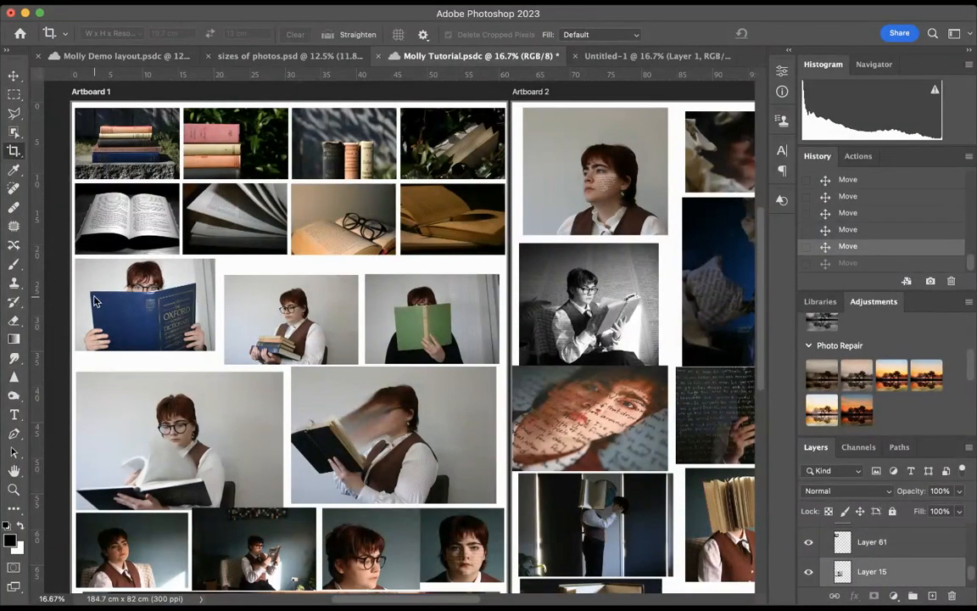
Try to trim Artboard 1's left and right edges inward to the photo columns, and undo both artboard edits
scroll(183, 314, "down", 7)
scroll(186, 315, "up", 7)
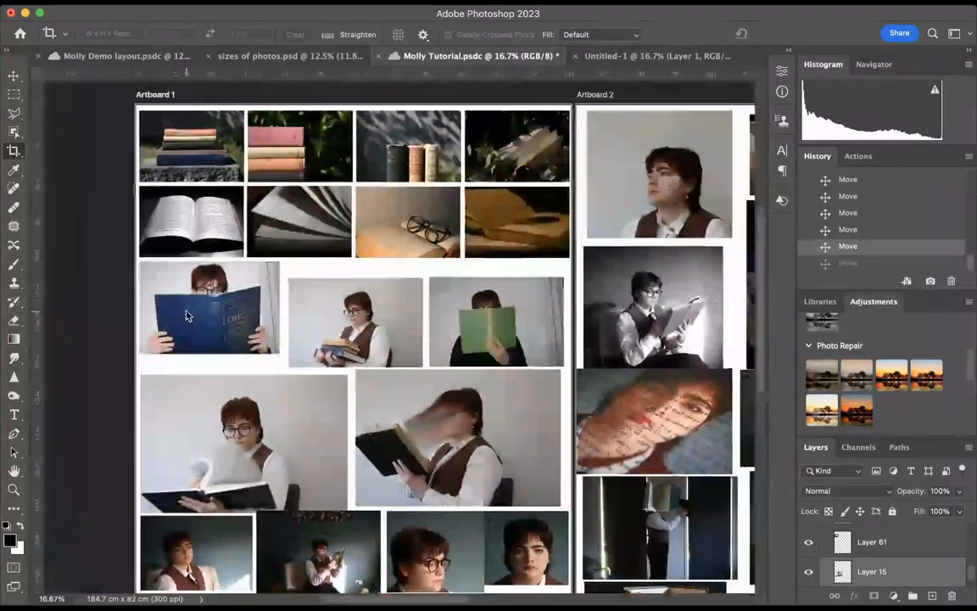
left_click(14, 75)
left_click(14, 152)
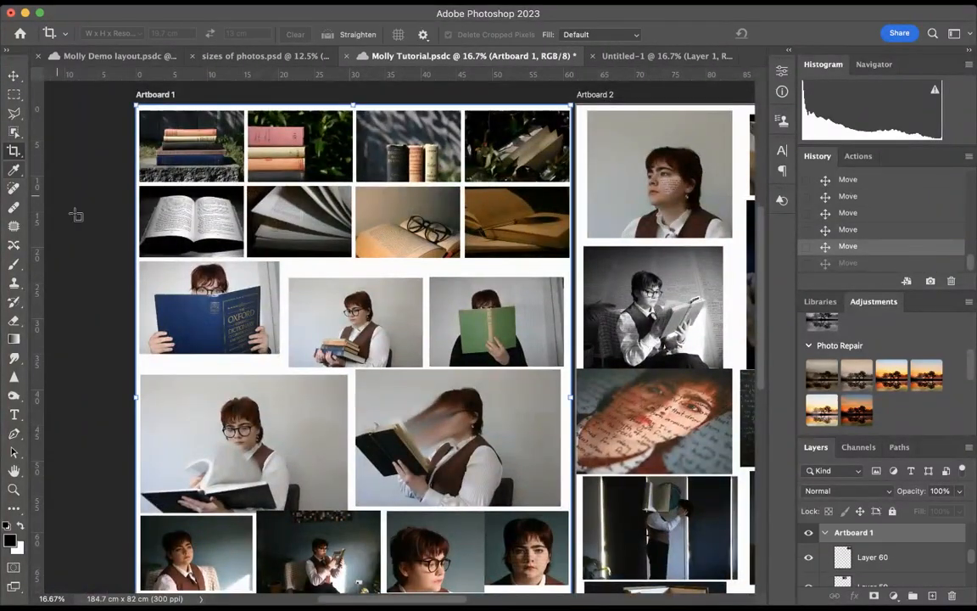
left_click_drag(136, 397, 140, 397)
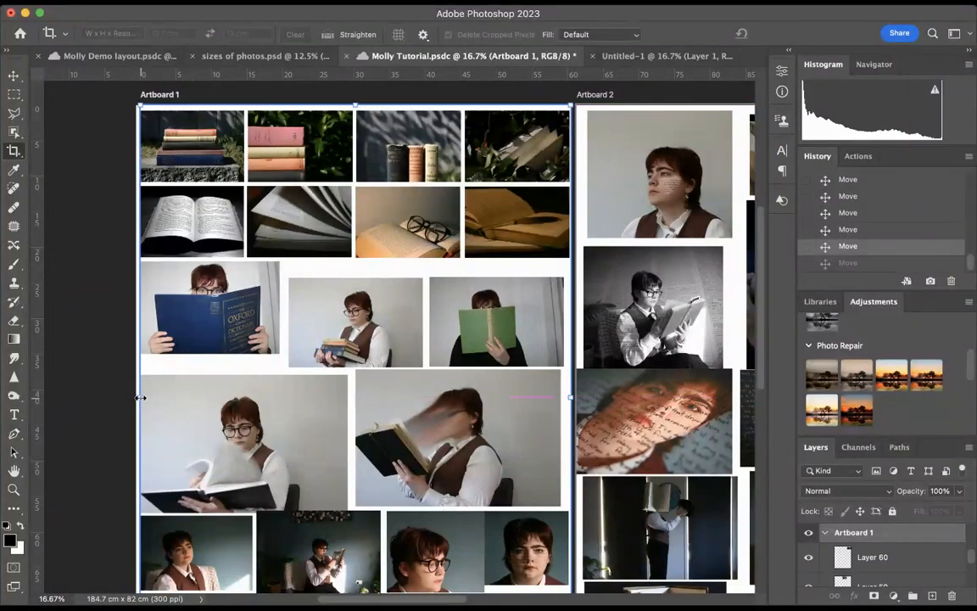
left_click_drag(569, 397, 565, 399)
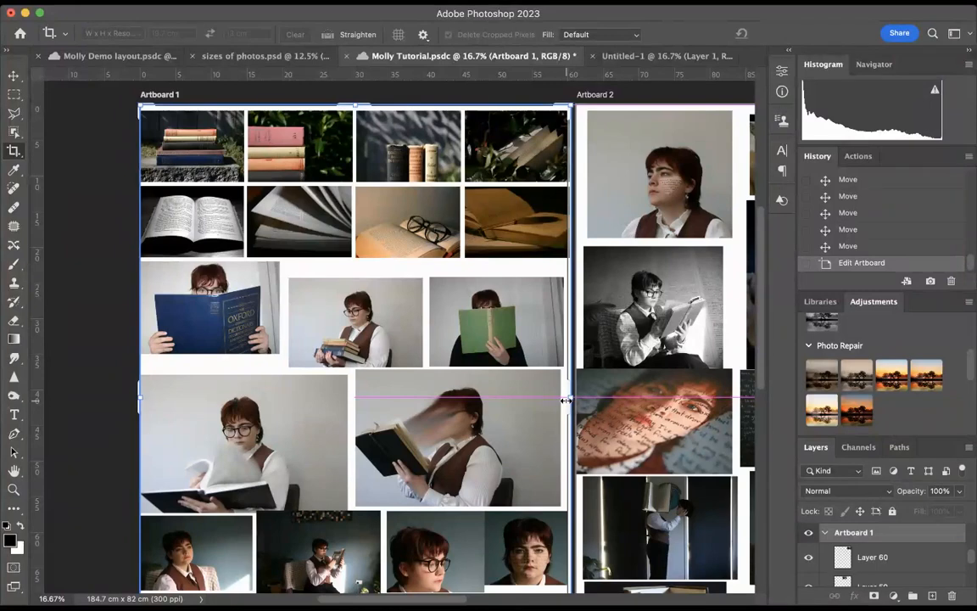
left_click_drag(566, 399, 565, 400)
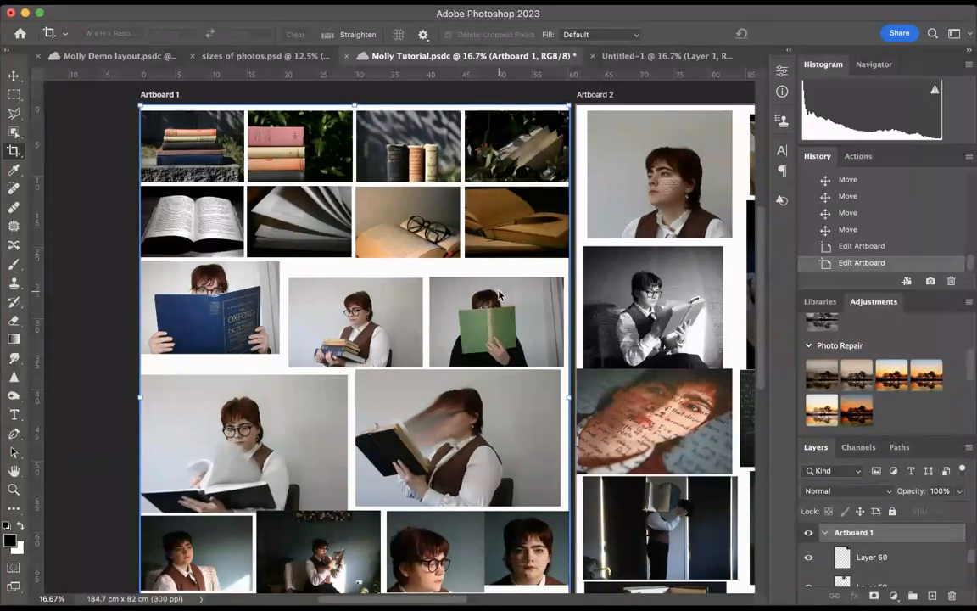
scroll(448, 261, "down", 3)
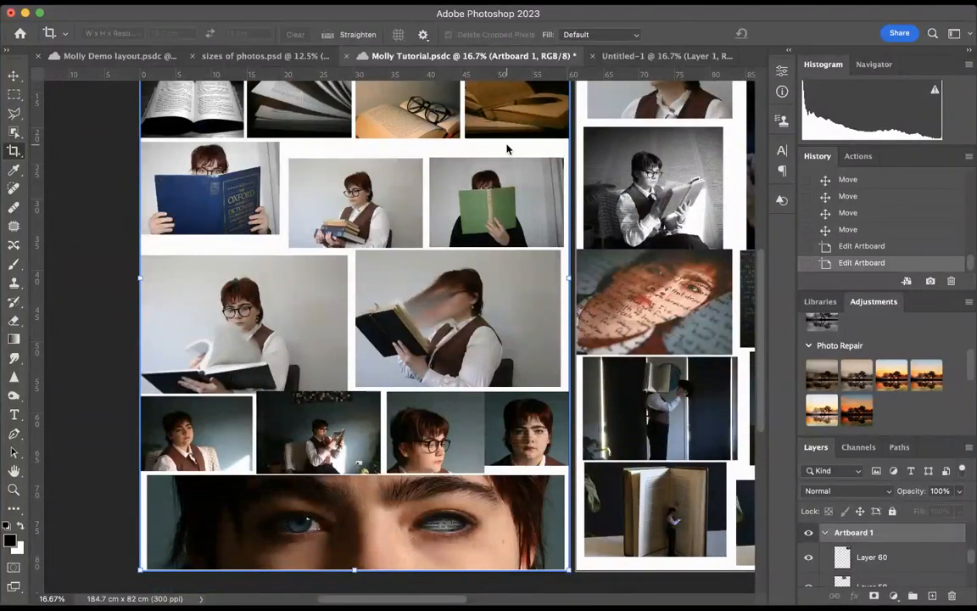
scroll(560, 217, "up", 2)
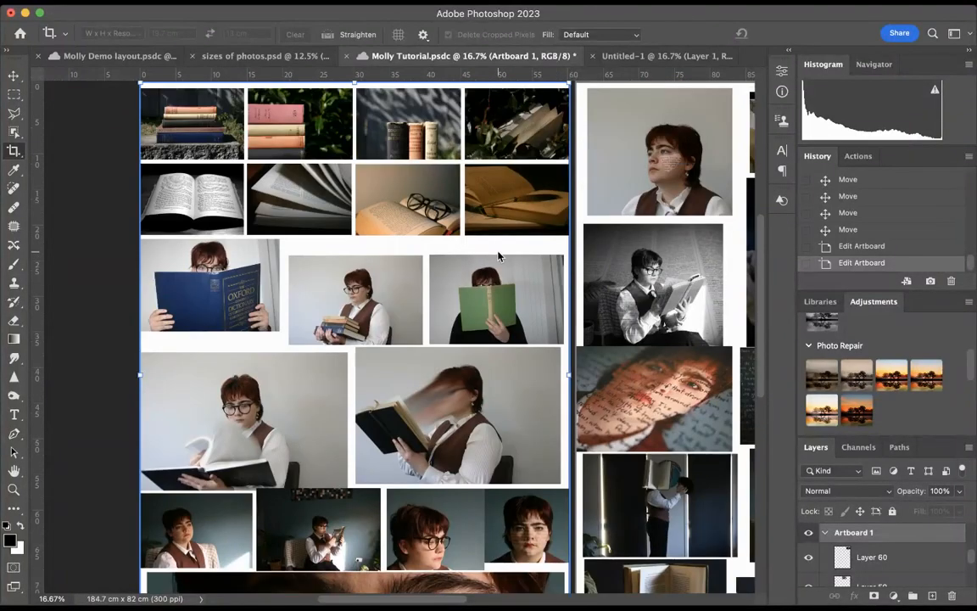
key("super+z")
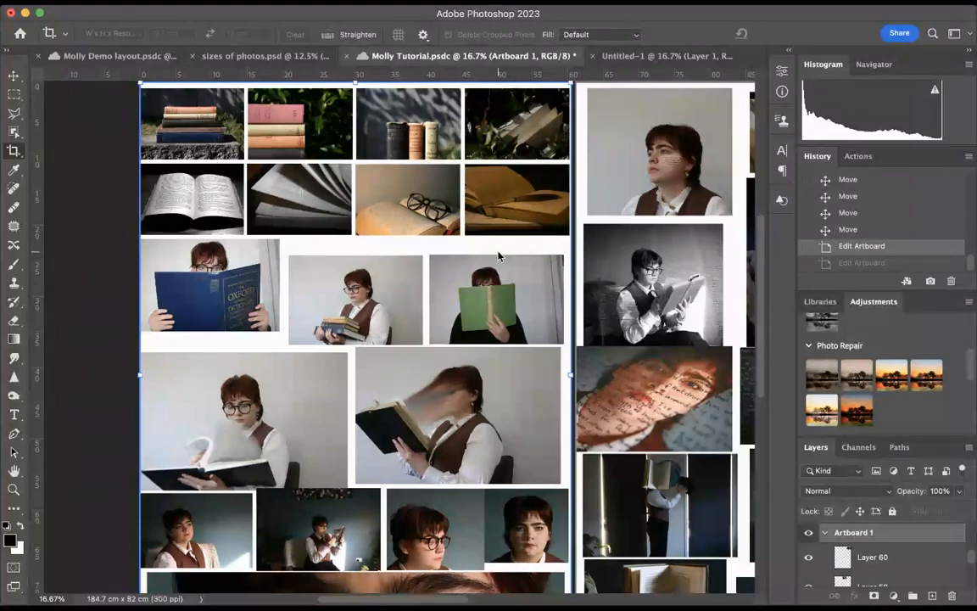
key("super+z")
Revert the Untitled-1 document to its initial blank white state in the history
scroll(272, 189, "down", 3)
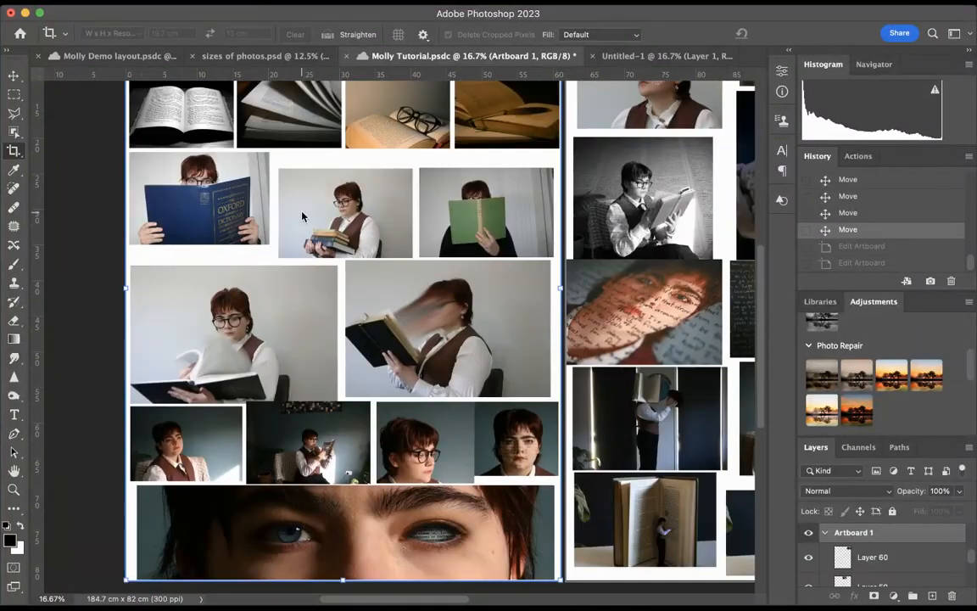
left_click(14, 76)
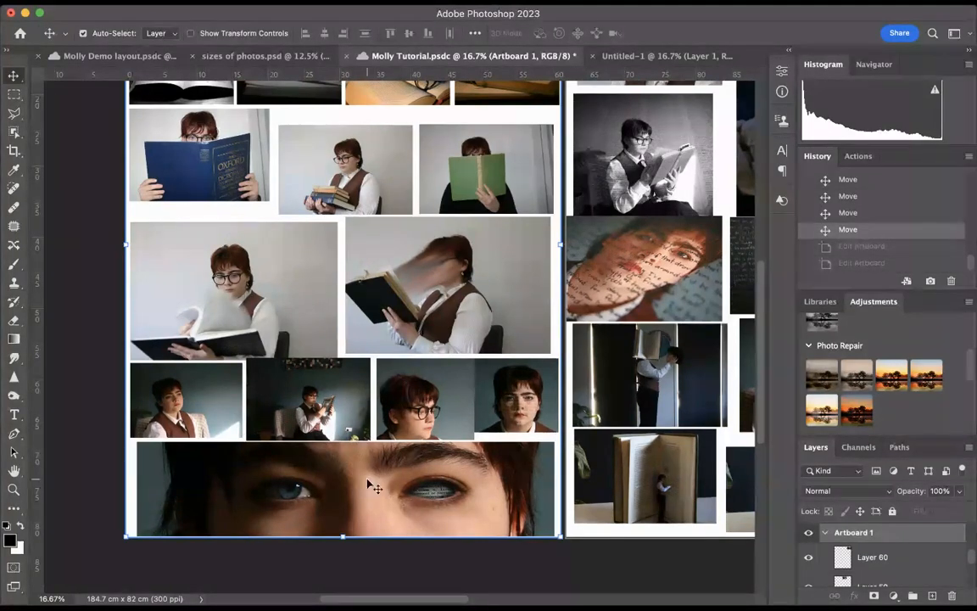
left_click(611, 55)
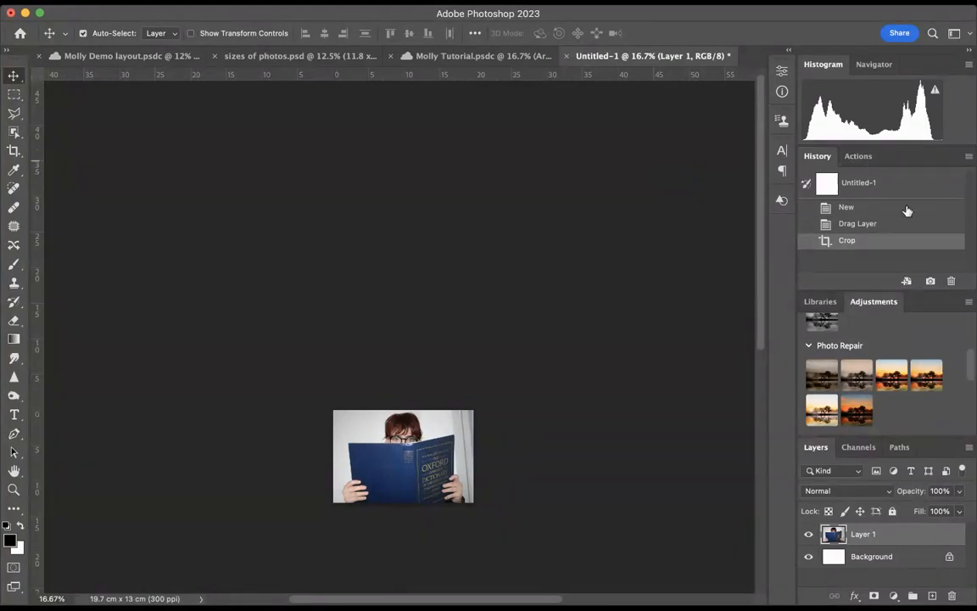
left_click(883, 188)
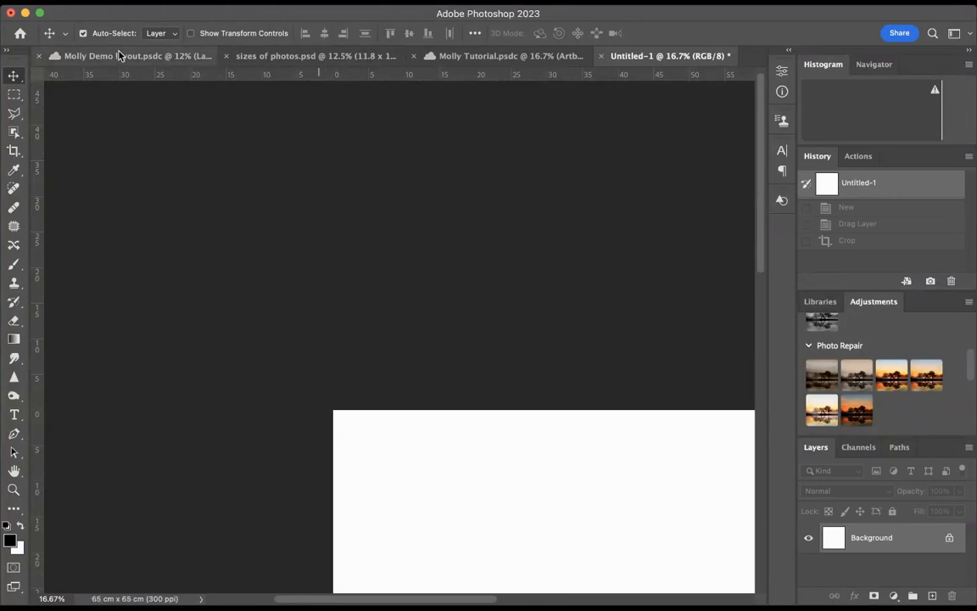
left_click(118, 55)
left_click(669, 56)
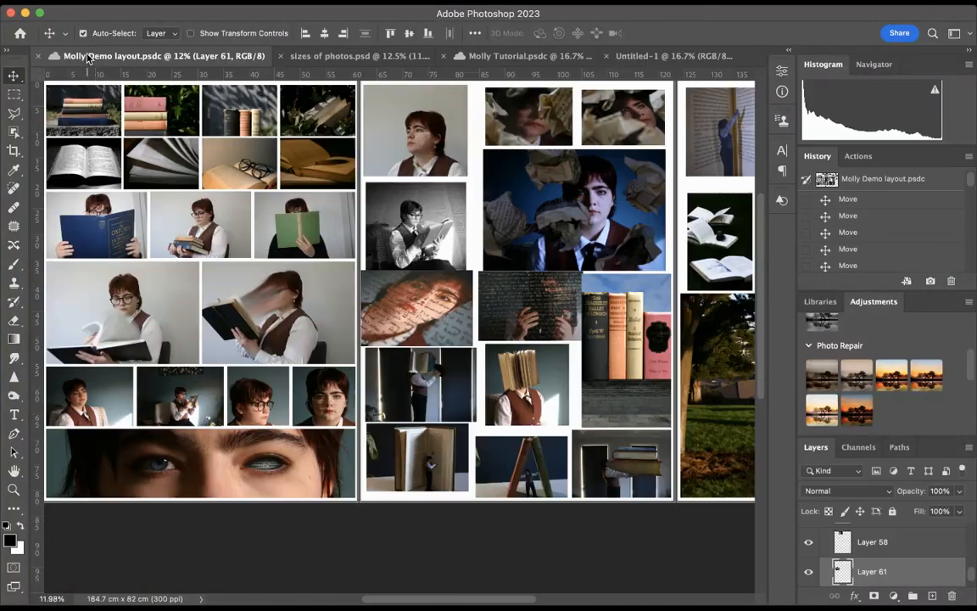
Transfer the eyes close-up from Molly Tutorial.psdc into Untitled-1 and position it fully within the white canvas
left_click(81, 54)
left_click(525, 55)
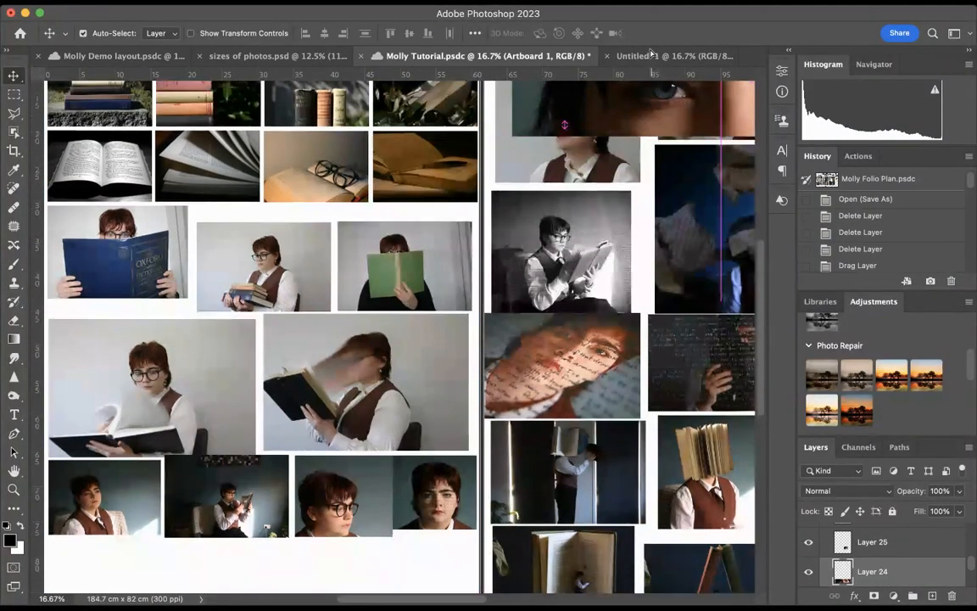
left_click(648, 56)
left_click_drag(648, 50, 552, 313)
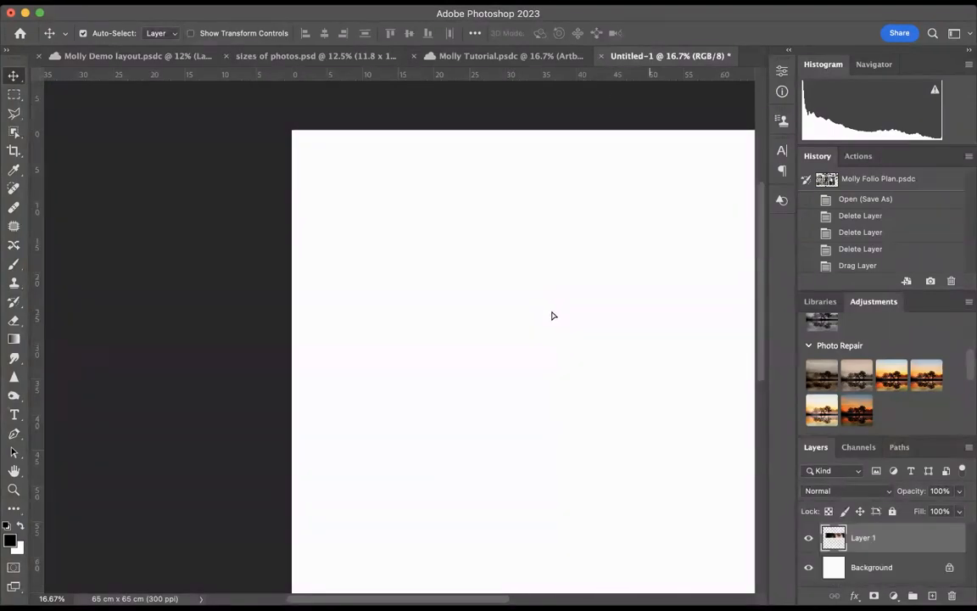
left_click_drag(431, 314, 402, 316)
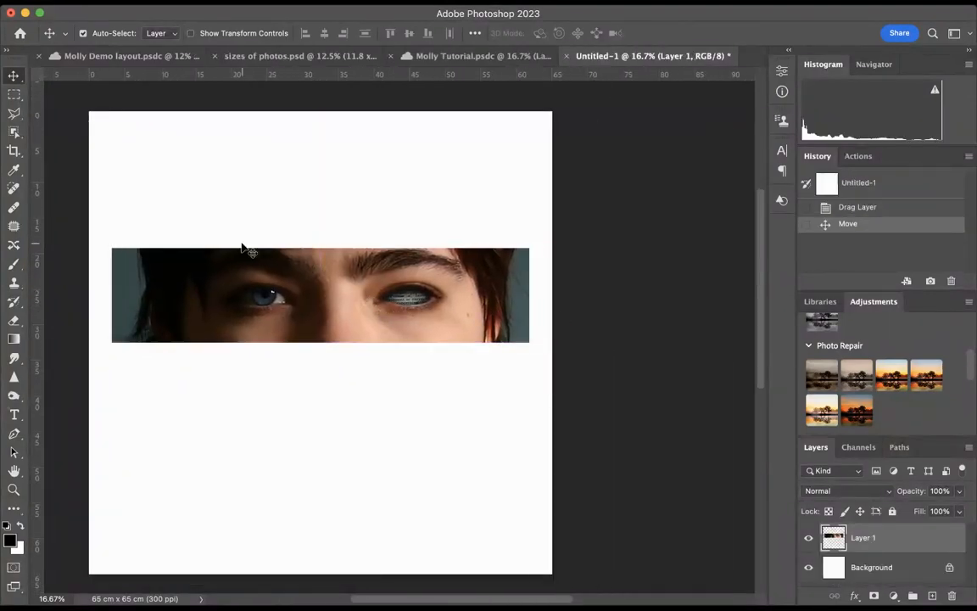
Crop the eyes close-up to 60.13 cm by 13 cm at 300 px/in, fitting the crop frame to the photo's sides
left_click(14, 150)
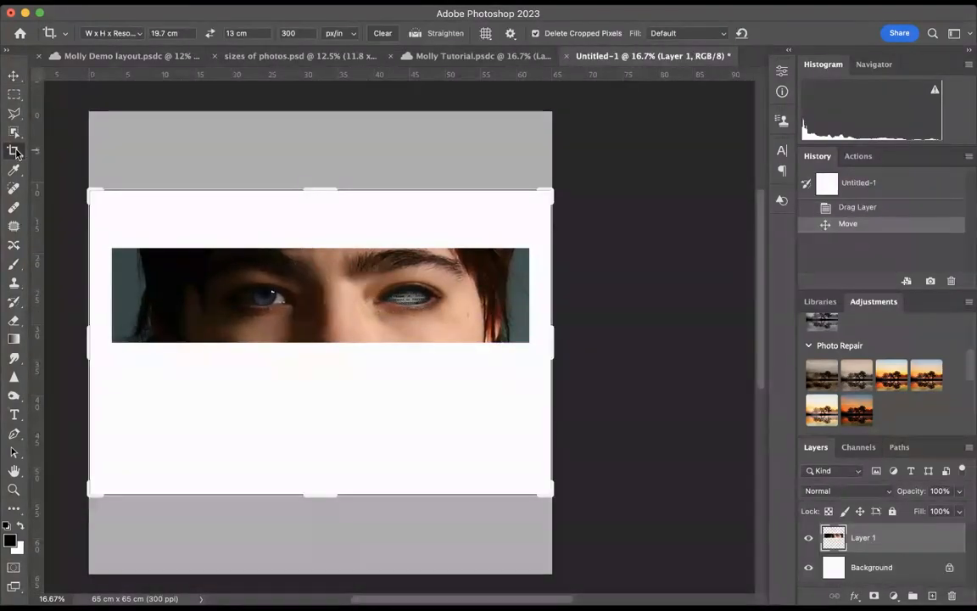
left_click(158, 34)
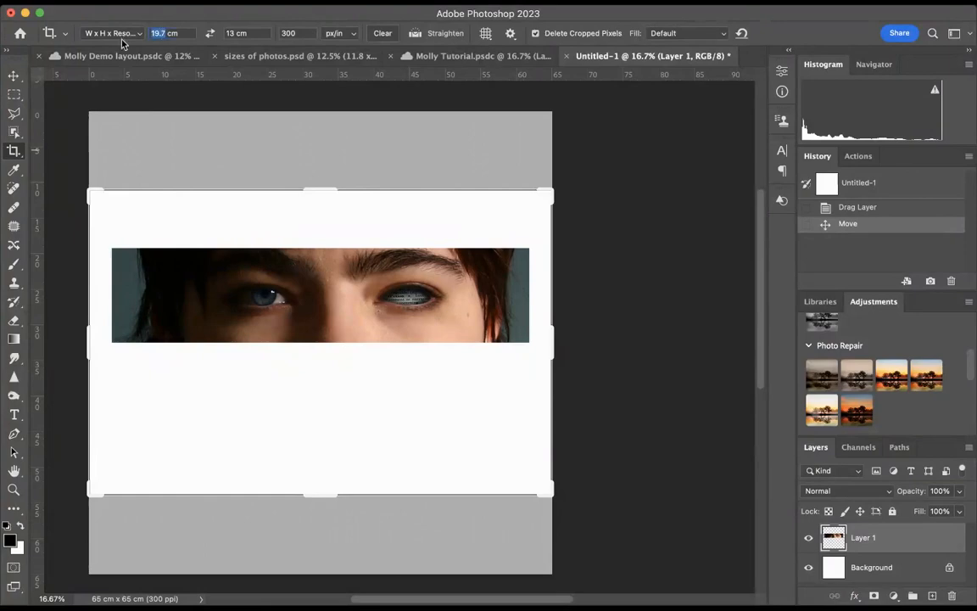
type("60")
type(".13")
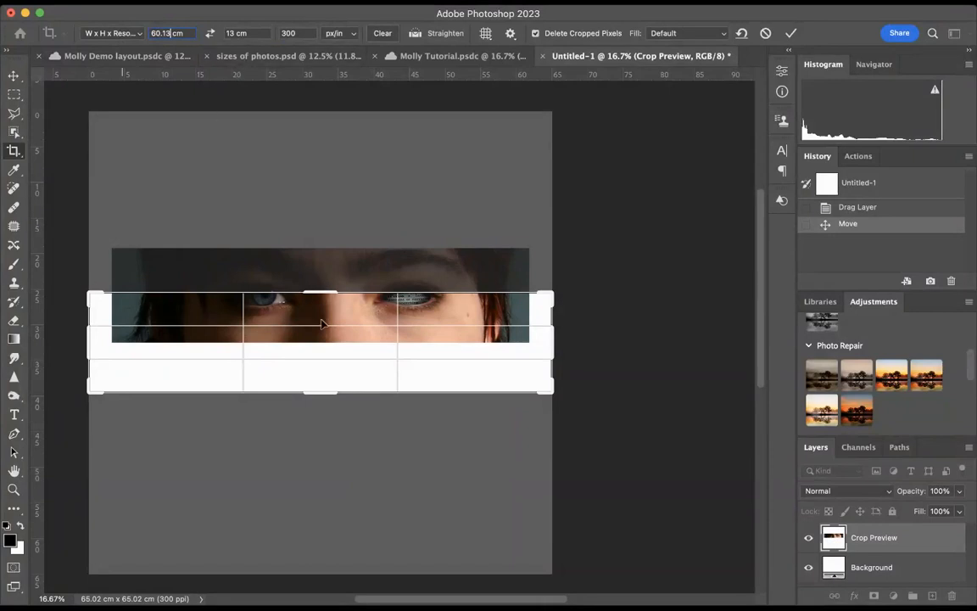
left_click_drag(321, 323, 303, 369)
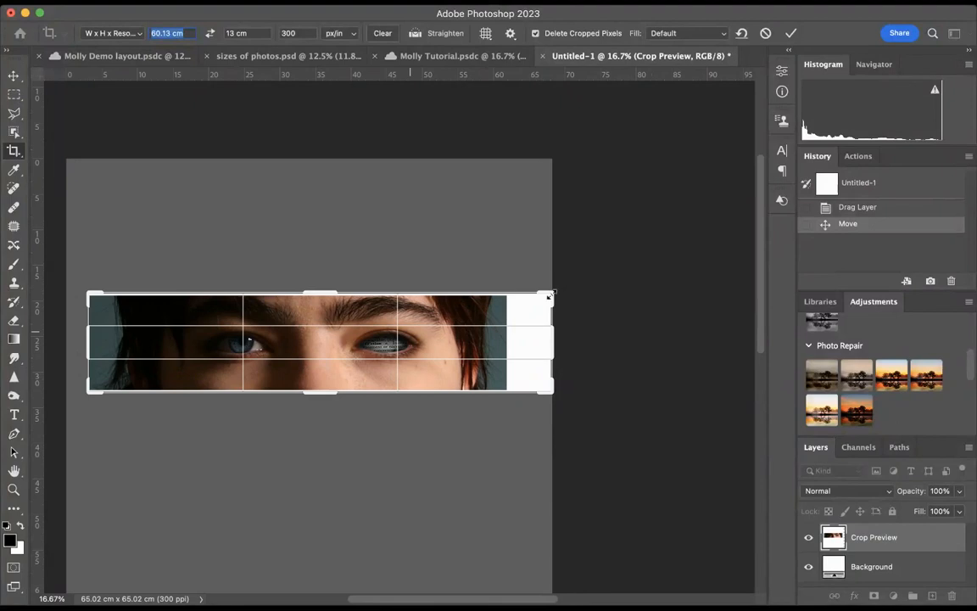
left_click_drag(549, 296, 530, 303)
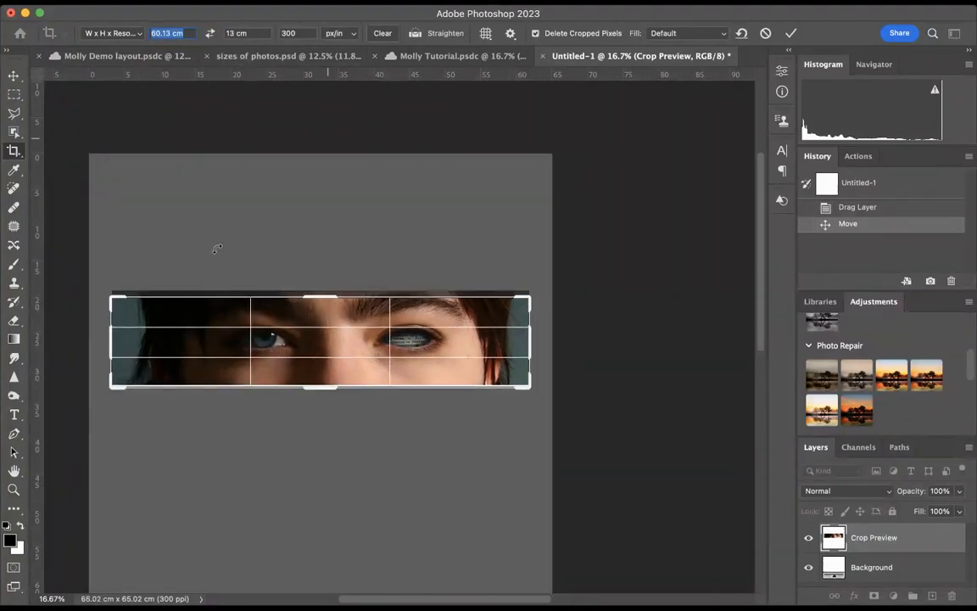
left_click(234, 33)
double_click(230, 33)
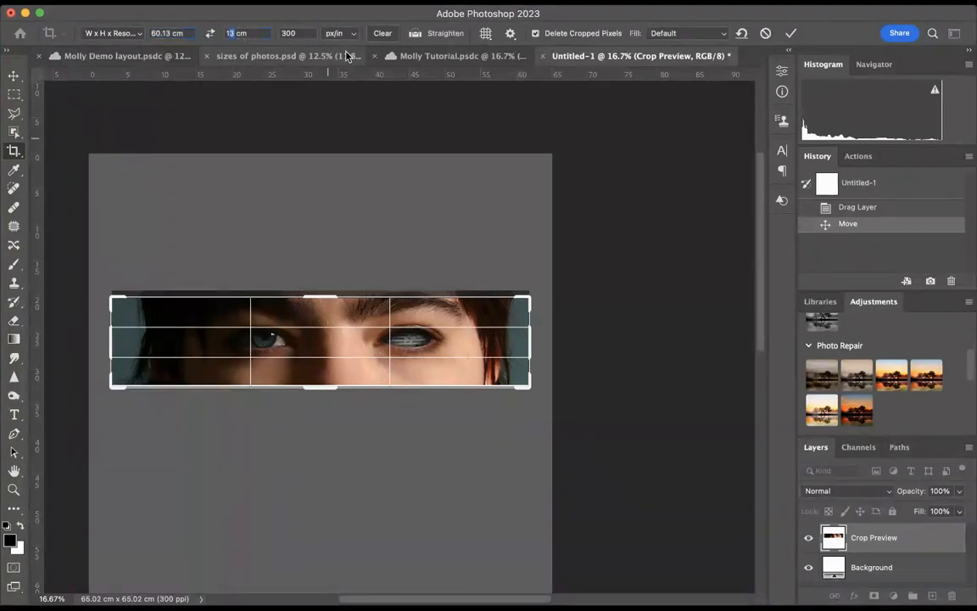
left_click_drag(326, 369, 330, 373)
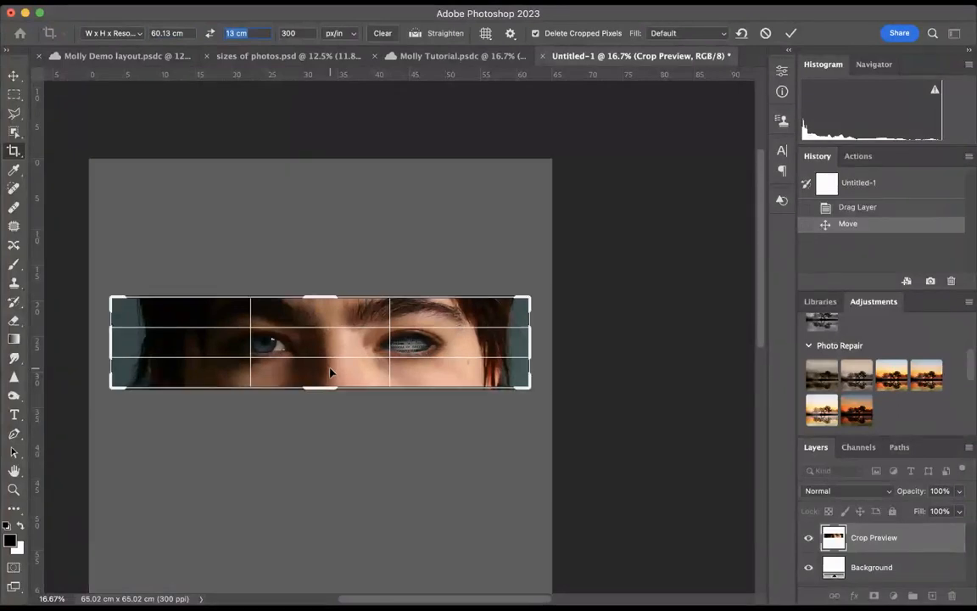
left_click(791, 33)
Replace the eyes close-up at the bottom of Artboard 1 in Molly Tutorial.psdc with the cropped version from Untitled-1
left_click(14, 77)
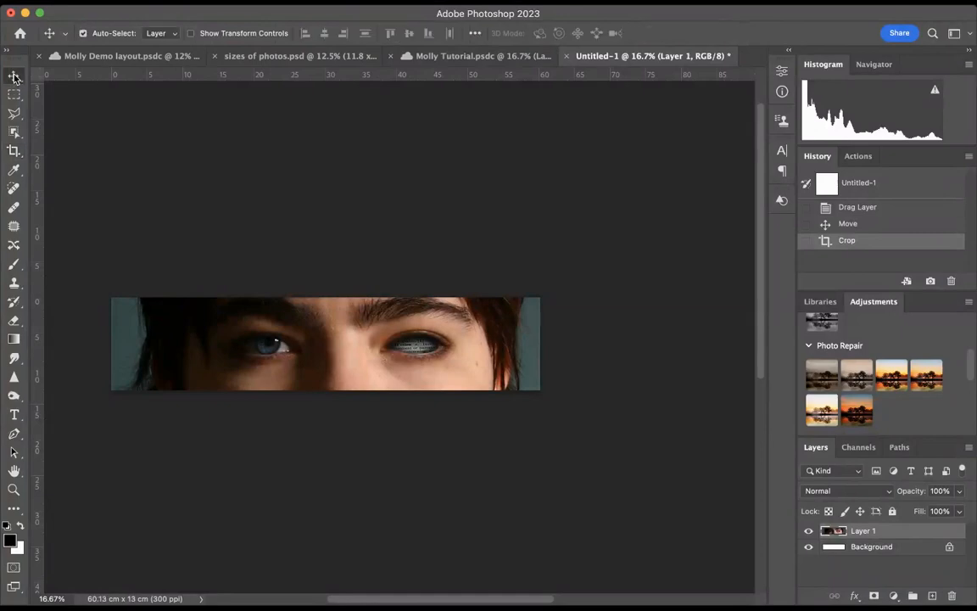
left_click_drag(346, 307, 345, 339)
left_click_drag(271, 459, 289, 441)
scroll(297, 432, "down", 5)
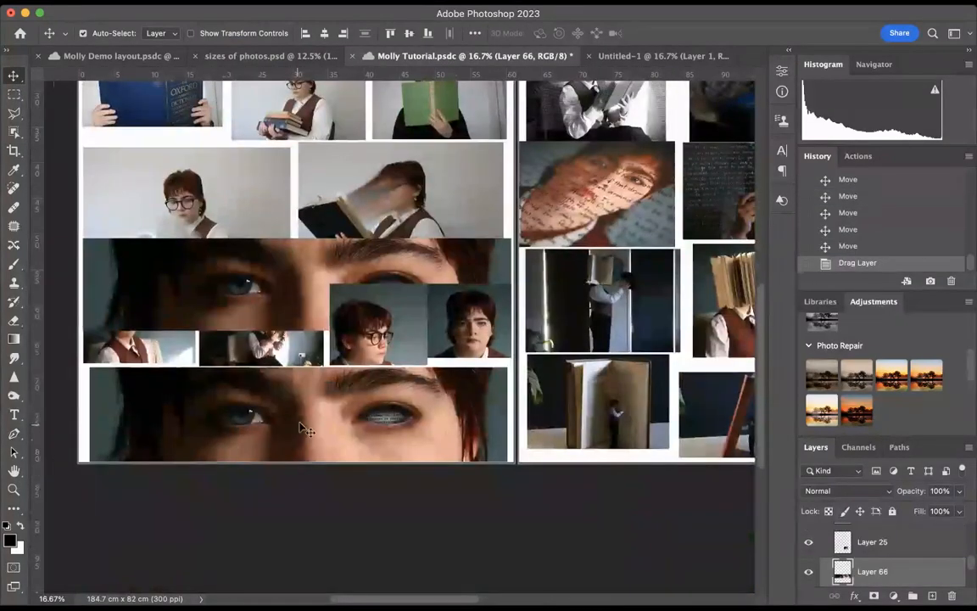
left_click(306, 428)
key("BackSpace")
left_click_drag(279, 293, 286, 417)
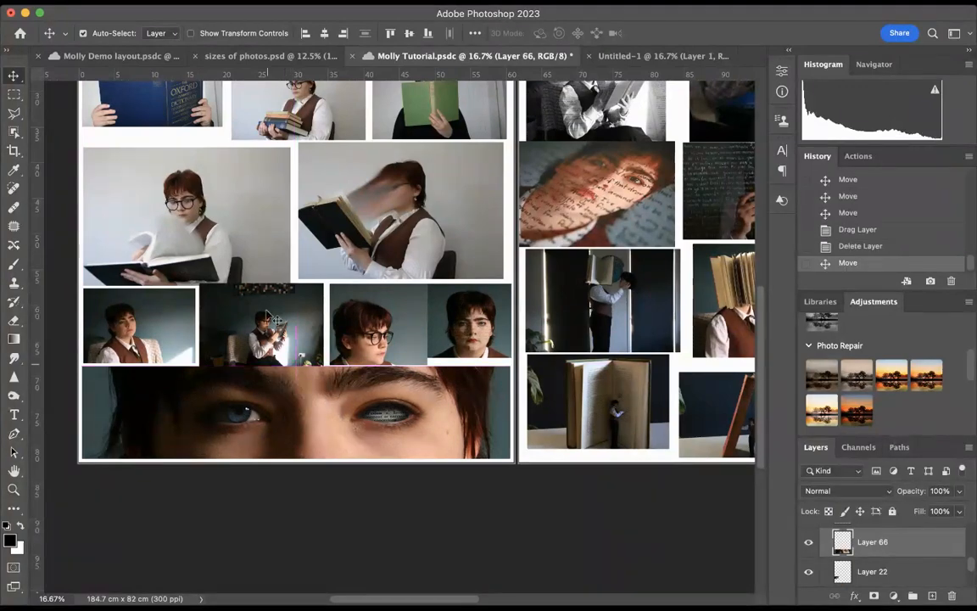
Delete the five portraits in Artboard 1's third and fourth rows and bring in their resized copies from Molly Demo layout.psdc
scroll(250, 268, "up", 5)
left_click_drag(82, 211, 153, 248)
left_click_drag(56, 220, 403, 294)
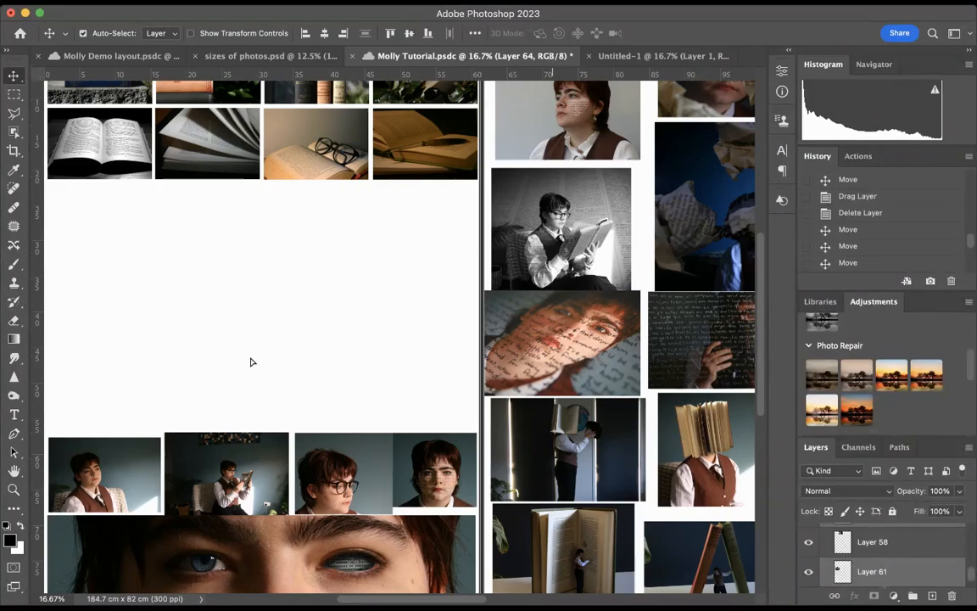
left_click_drag(251, 362, 243, 381)
Move the three resized book portraits together from above the artboards into Artboard 1's third row
scroll(242, 380, "left", 5)
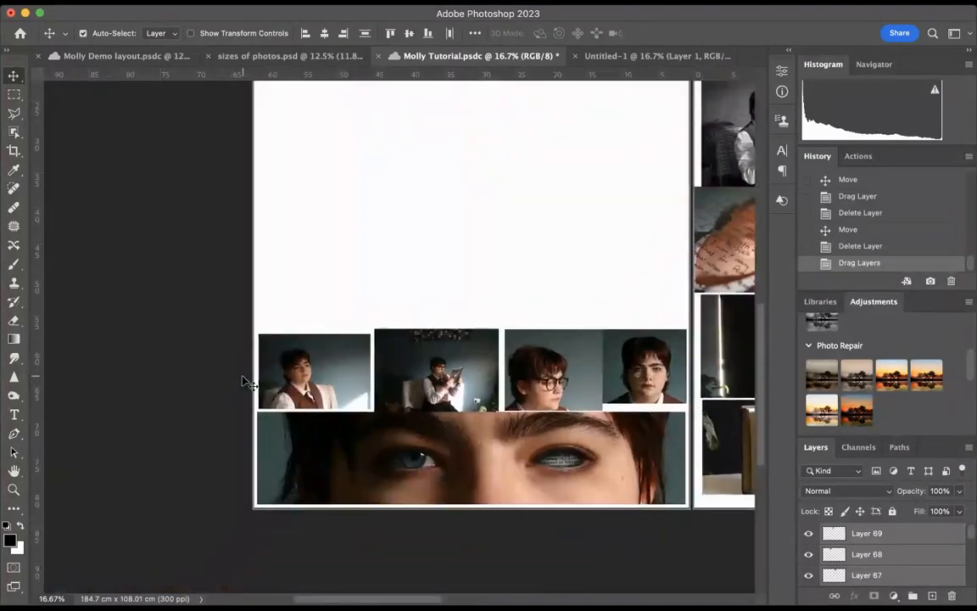
scroll(243, 381, "up", 9)
scroll(242, 381, "right", 4)
scroll(251, 386, "down", 3)
scroll(251, 386, "right", 4)
scroll(247, 381, "up", 6)
scroll(247, 382, "right", 3)
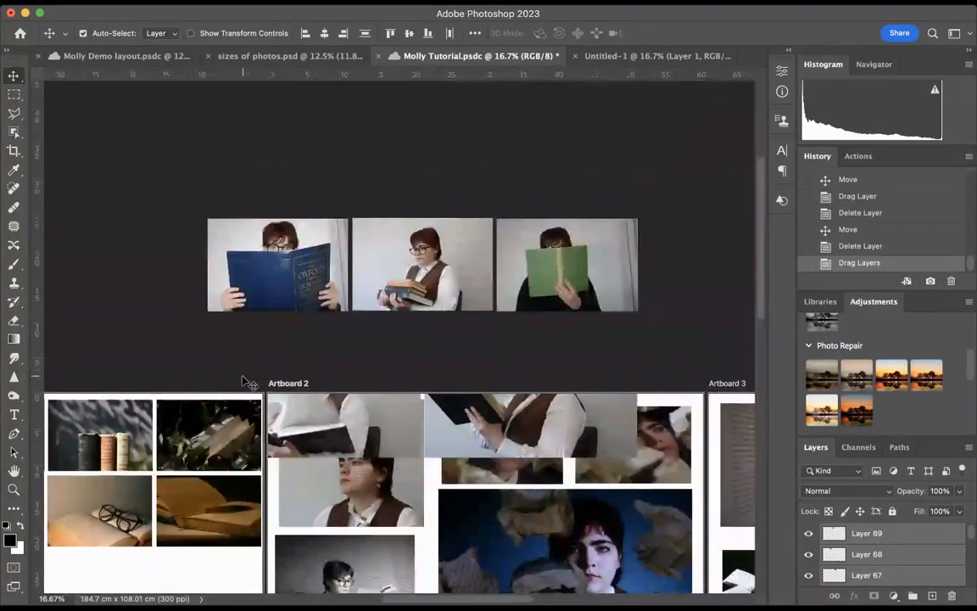
scroll(247, 381, "down", 6)
scroll(246, 381, "left", 5)
scroll(395, 111, "up", 3)
scroll(394, 112, "left", 2)
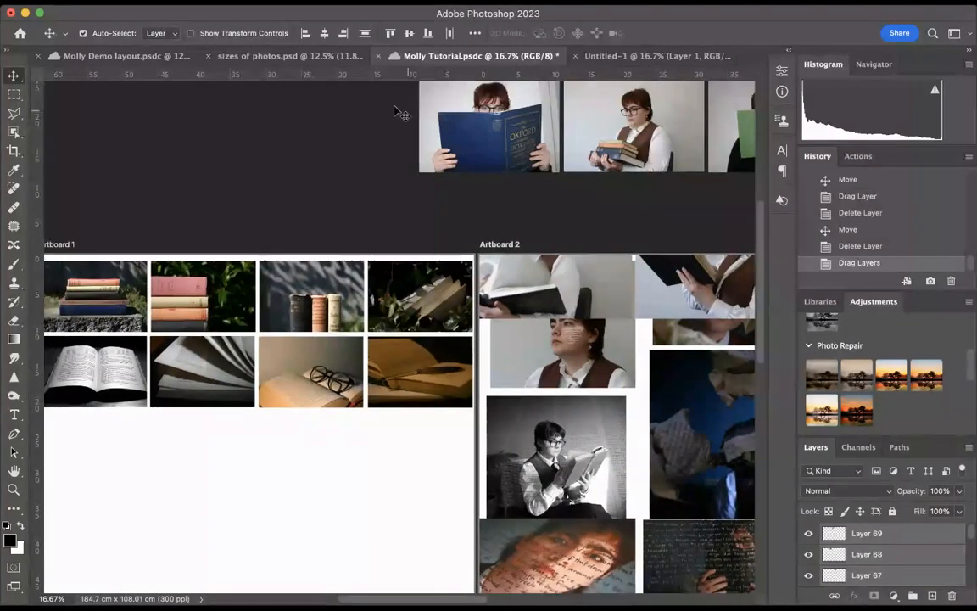
left_click_drag(370, 92, 750, 149)
left_click_drag(485, 154, 112, 489)
scroll(251, 377, "down", 8)
scroll(251, 376, "left", 2)
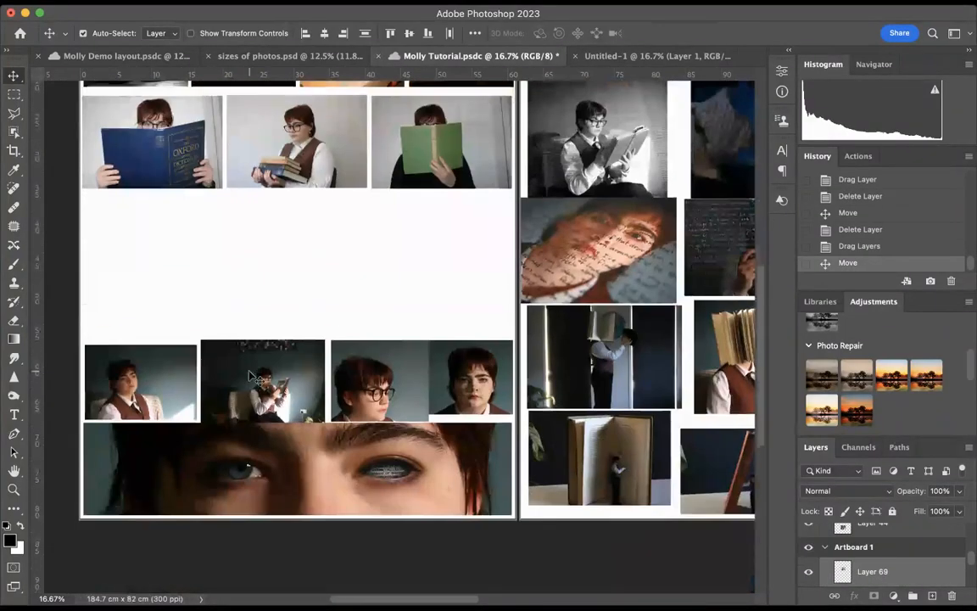
Copy the two large open-book portraits from Artboard 1 of Molly Demo layout.psdc into Molly Tutorial.psdc
scroll(251, 376, "up", 4)
scroll(220, 305, "down", 2)
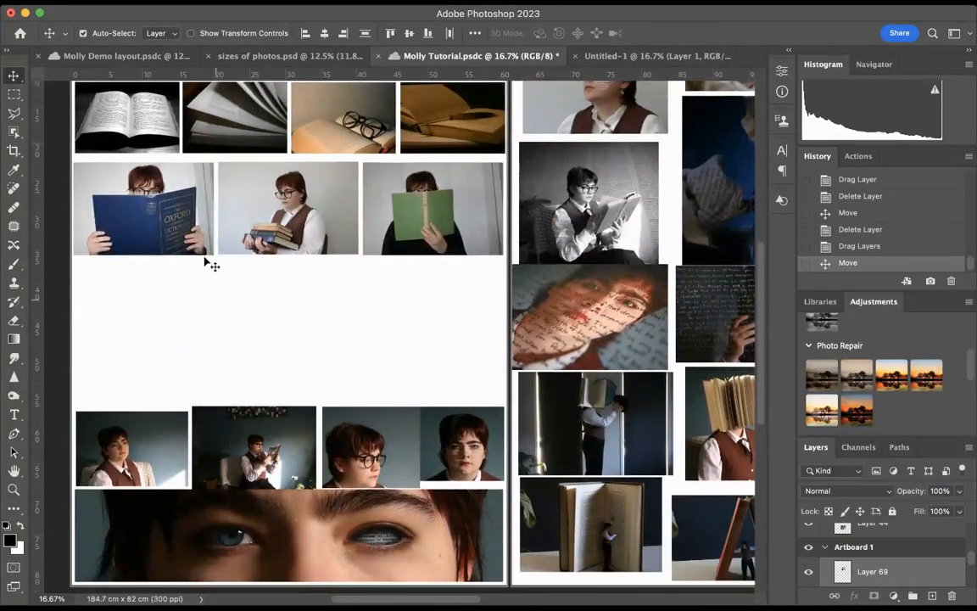
left_click(136, 56)
scroll(226, 294, "down", 3)
scroll(226, 294, "left", 3)
left_click_drag(100, 342, 304, 313)
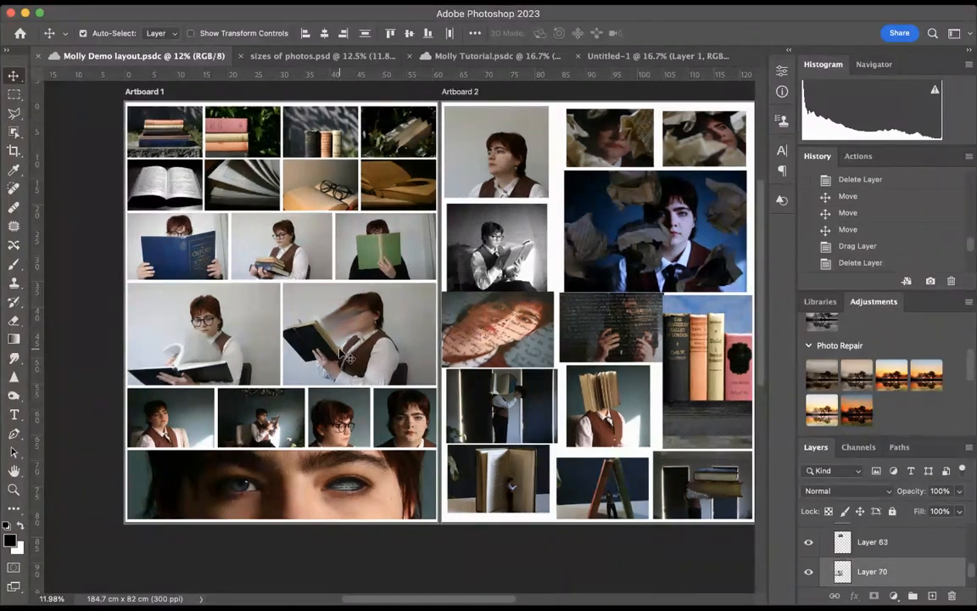
left_click_drag(378, 290, 359, 253)
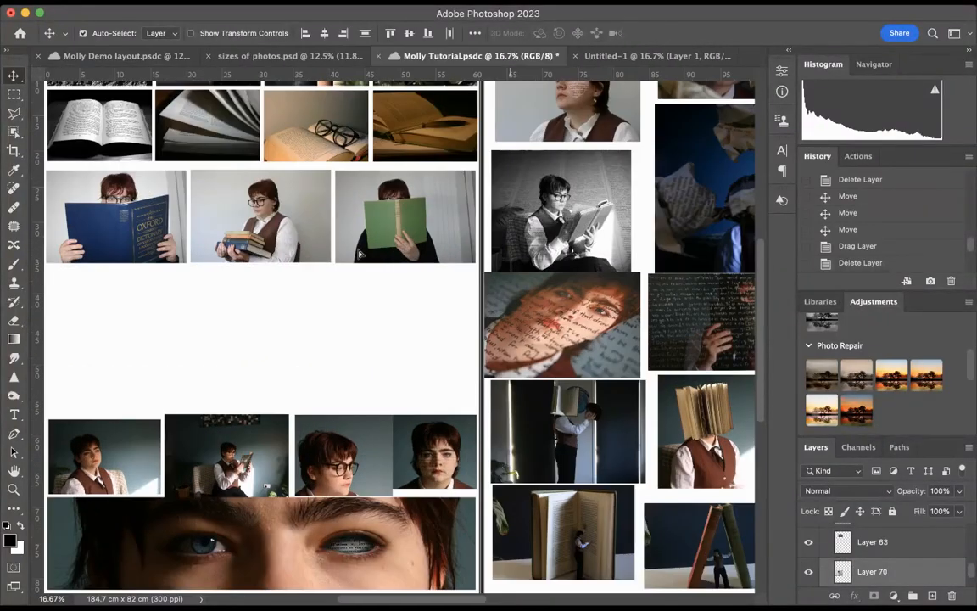
left_click_drag(226, 379, 242, 385)
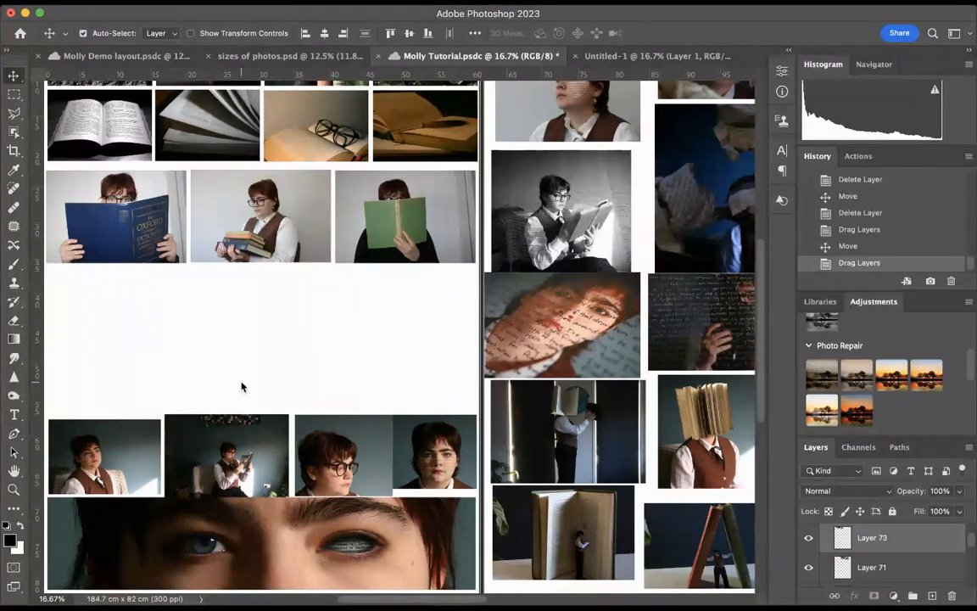
Move the two large open-book portraits together into the empty fourth row of Artboard 1
scroll(371, 294, "up", 5)
scroll(371, 293, "right", 3)
scroll(370, 294, "down", 3)
scroll(371, 297, "down", 2)
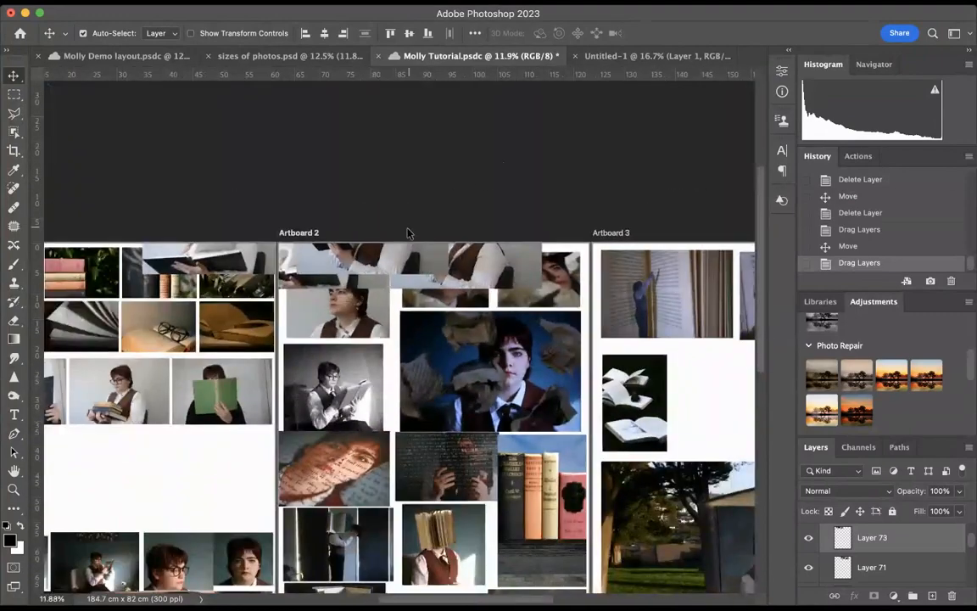
scroll(311, 263, "down", 3)
scroll(310, 263, "left", 2)
left_click_drag(297, 235, 122, 441)
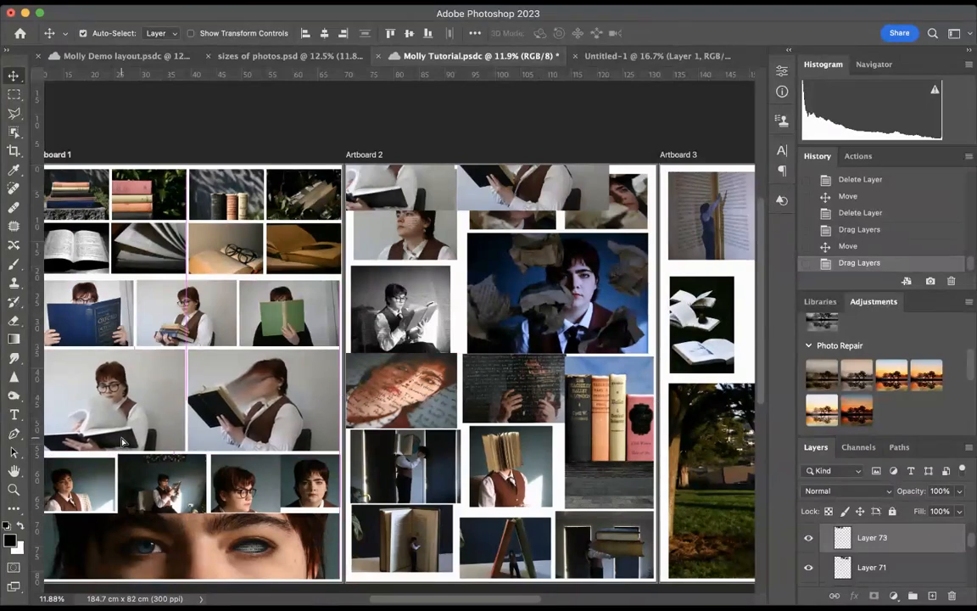
Delete the two leftover open-book portraits overlapping the top of Artboard 2
left_click(373, 185)
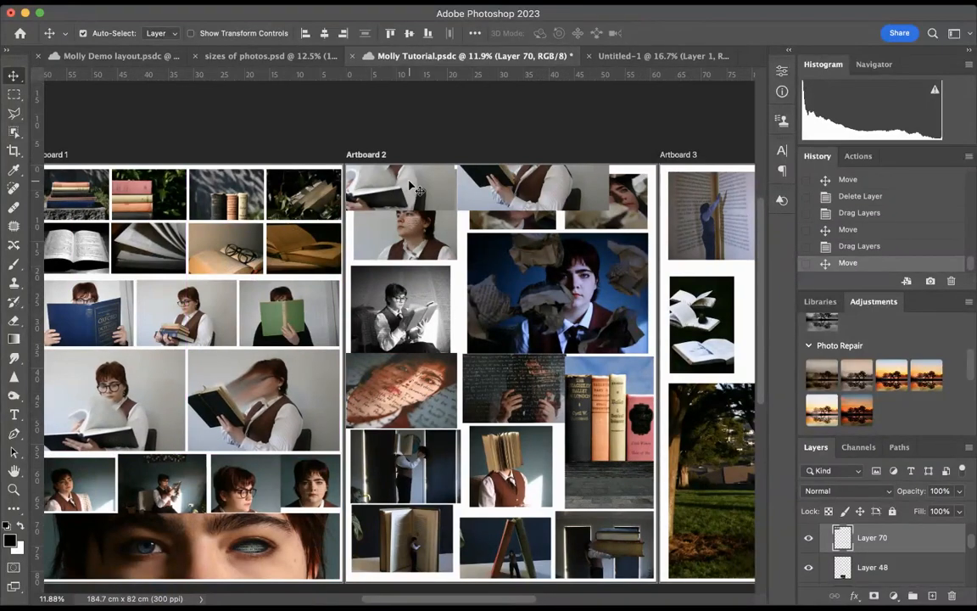
key("Delete")
key("Delete")
scroll(308, 281, "left", 5)
scroll(308, 281, "down", 4)
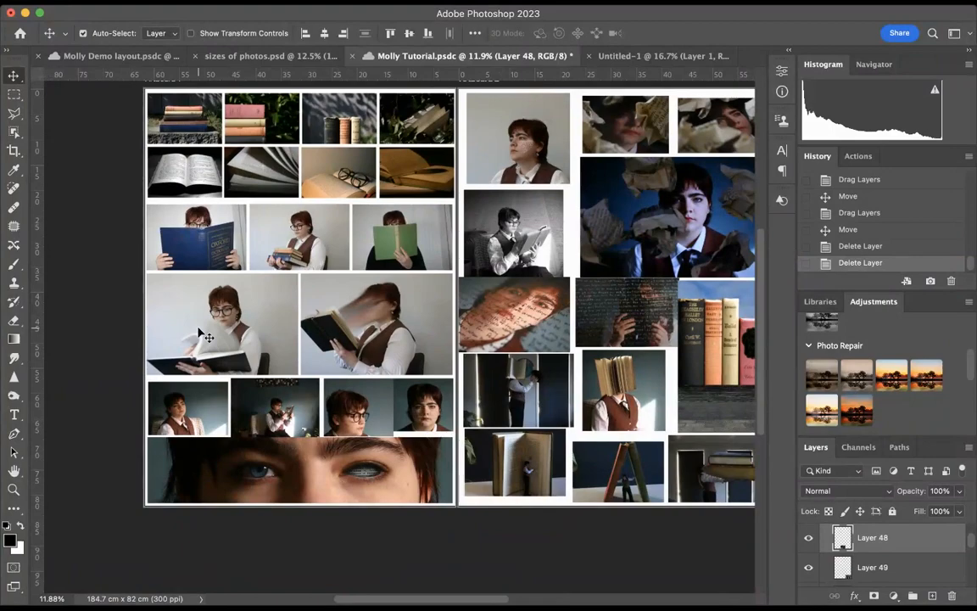
Select Artboard 1's three third-row portraits and nudge them up to match the gap between the rows above
left_click_drag(115, 222, 293, 306)
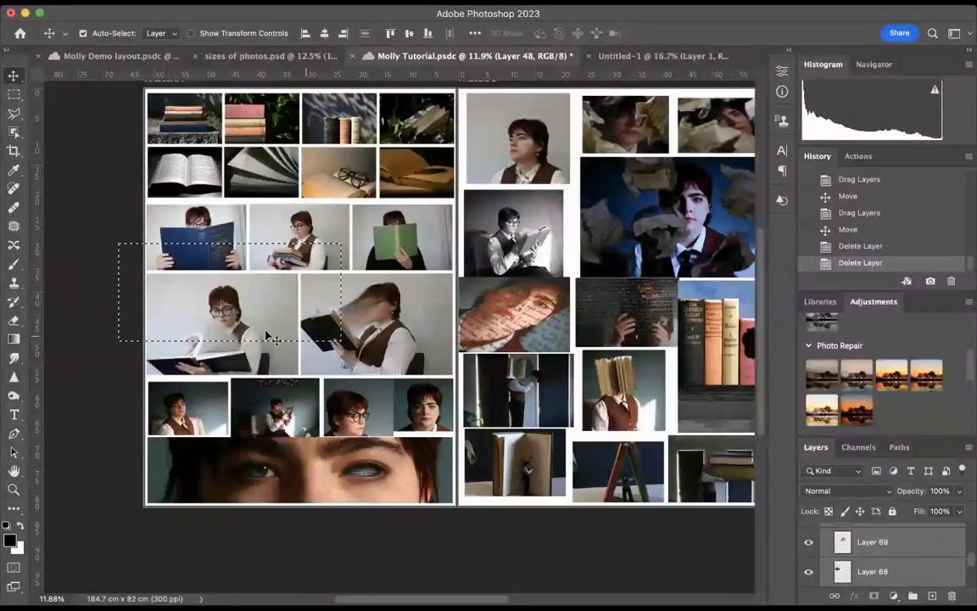
left_click_drag(119, 254, 189, 293)
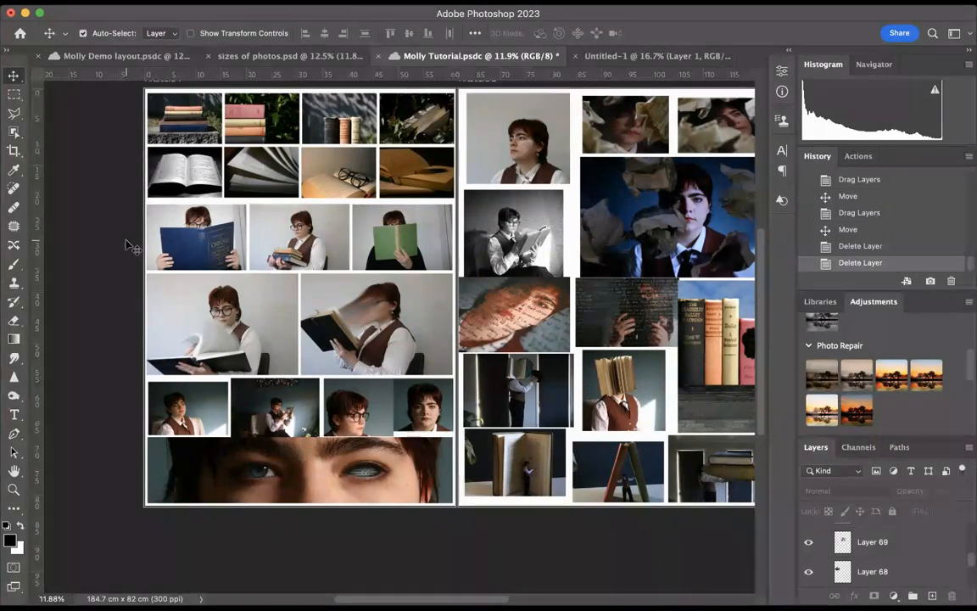
left_click_drag(127, 242, 420, 260)
key("shift+Up")
key("shift+Up")
key("shift+Up")
key("shift+Up")
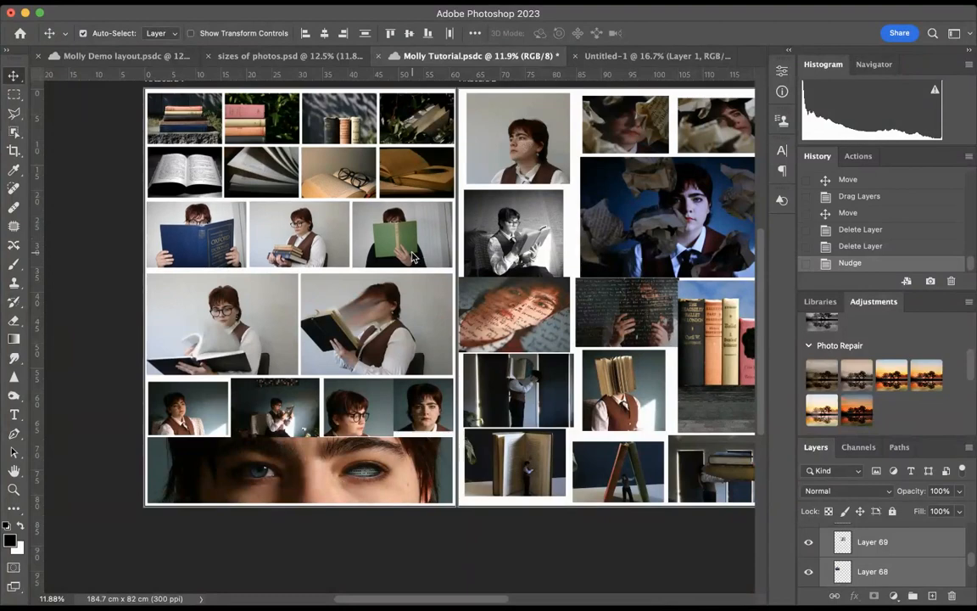
key("shift+Up")
key("shift+Up")
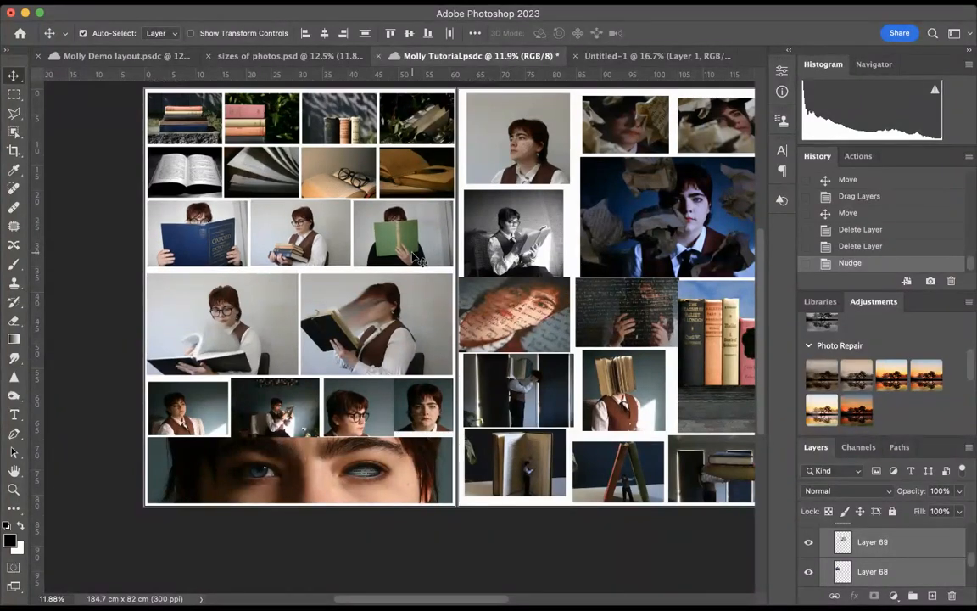
Nudge Artboard 1's two large fourth-row portraits up to leave only a narrow gap beneath the third row
left_click_drag(134, 313, 365, 335)
key("shift+Up")
key("shift+Up")
key("shift+Up")
key("shift+Up")
key("shift+Up")
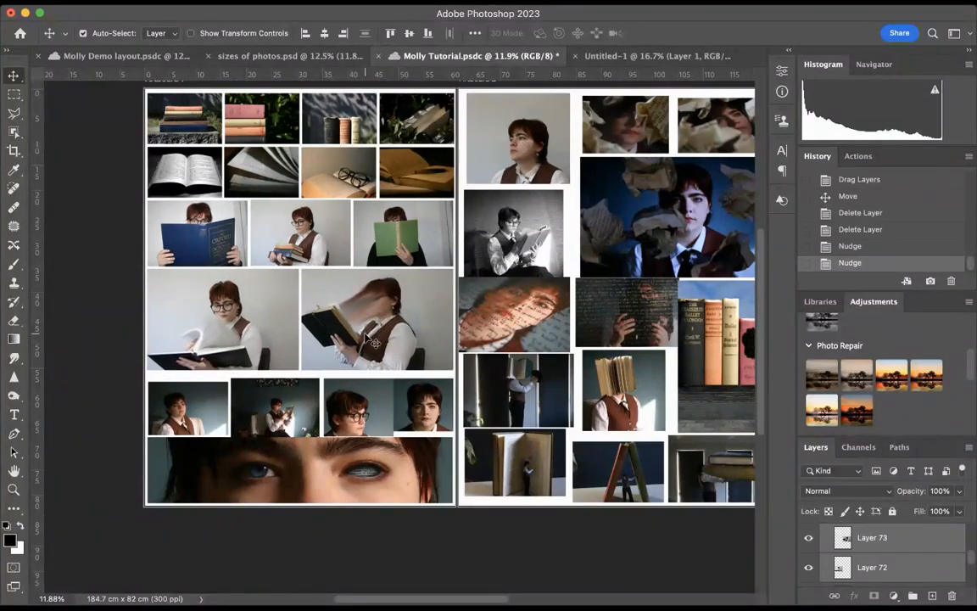
Move each of the four dark portraits in Artboard 1's fifth row up, just below the large portraits
scroll(335, 307, "down", 2)
left_click_drag(182, 379, 182, 370)
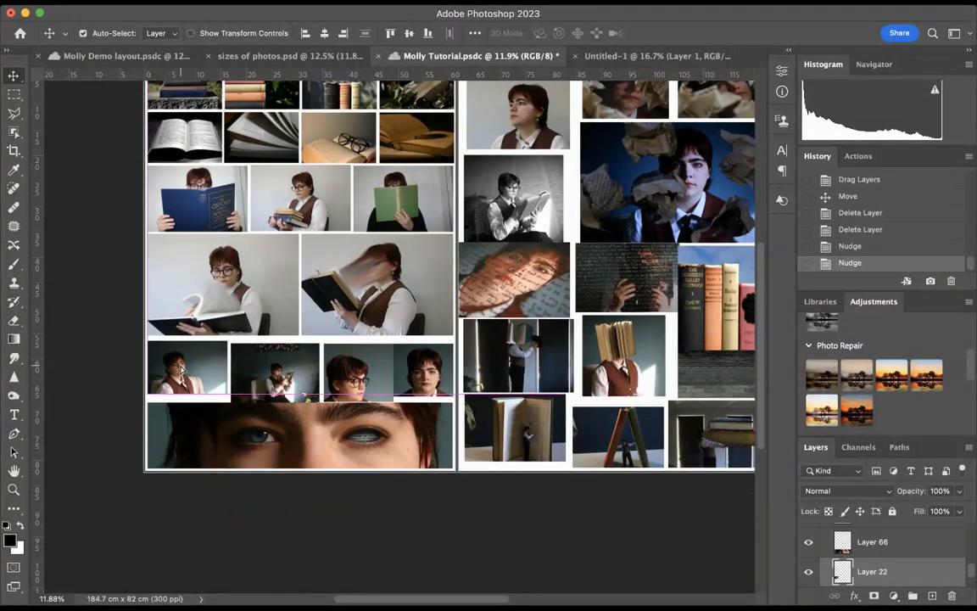
left_click_drag(271, 371, 270, 364)
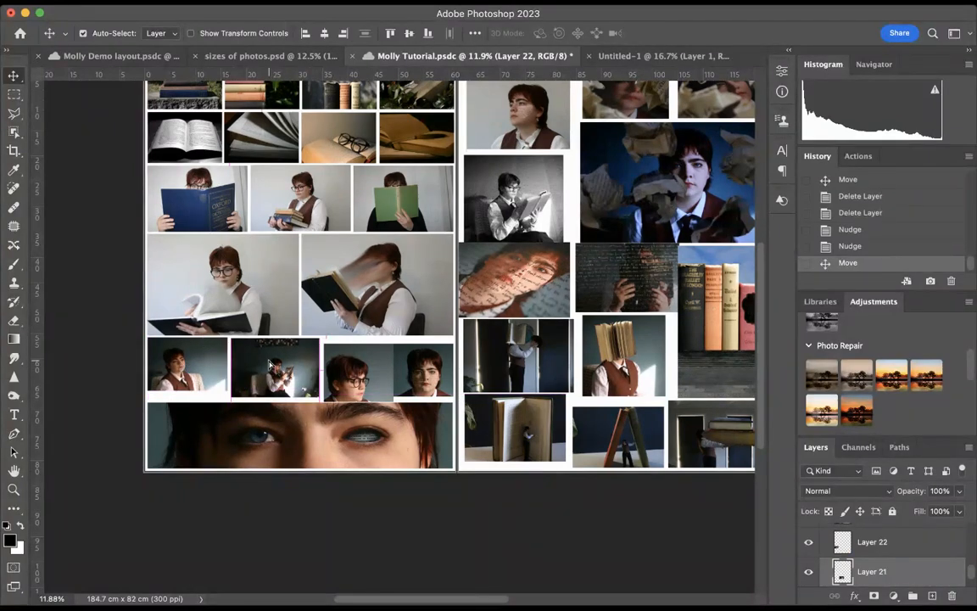
left_click_drag(341, 368, 339, 360)
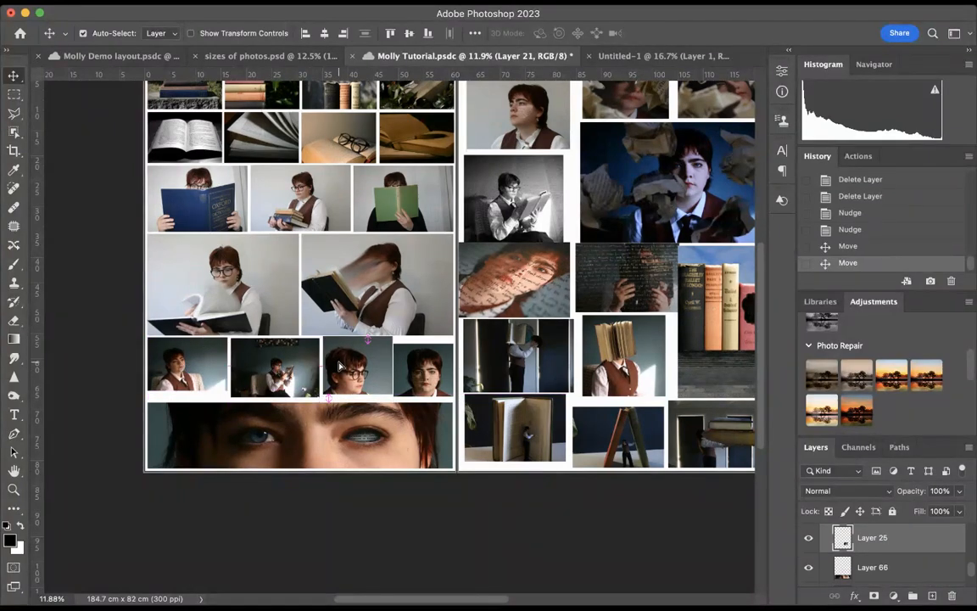
left_click_drag(416, 366, 415, 360)
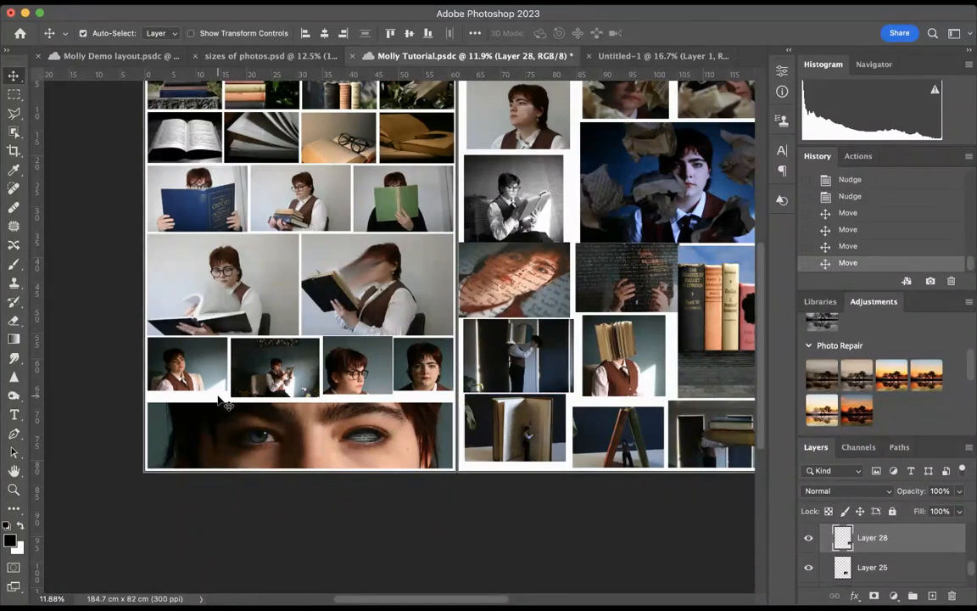
Gauge the height available for the fifth row by temporarily shrinking Artboard 1 to that row, and undo both artboard edits
scroll(255, 386, "up", 2)
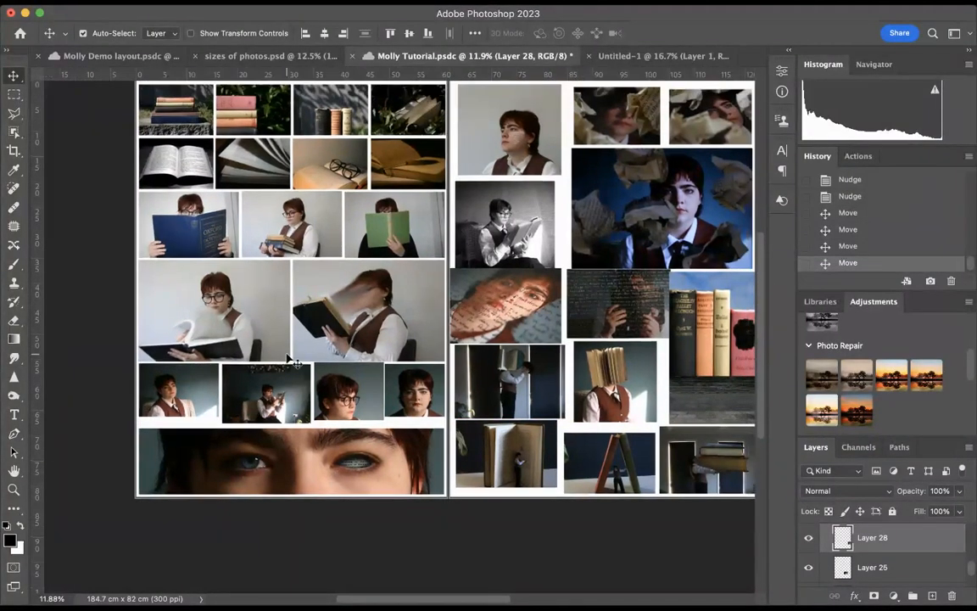
scroll(175, 292, "up", 5)
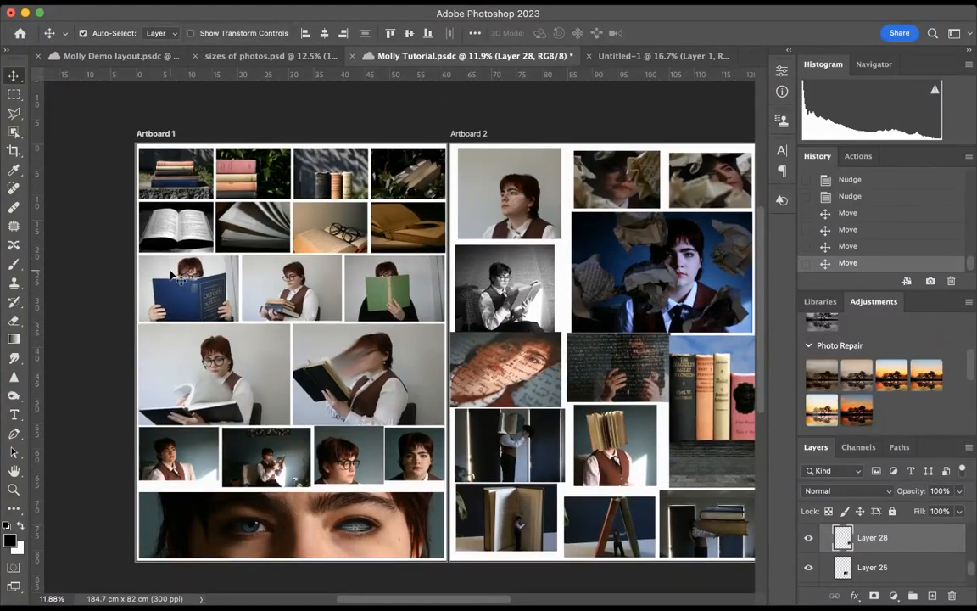
scroll(172, 276, "down", 4)
scroll(172, 275, "right", 2)
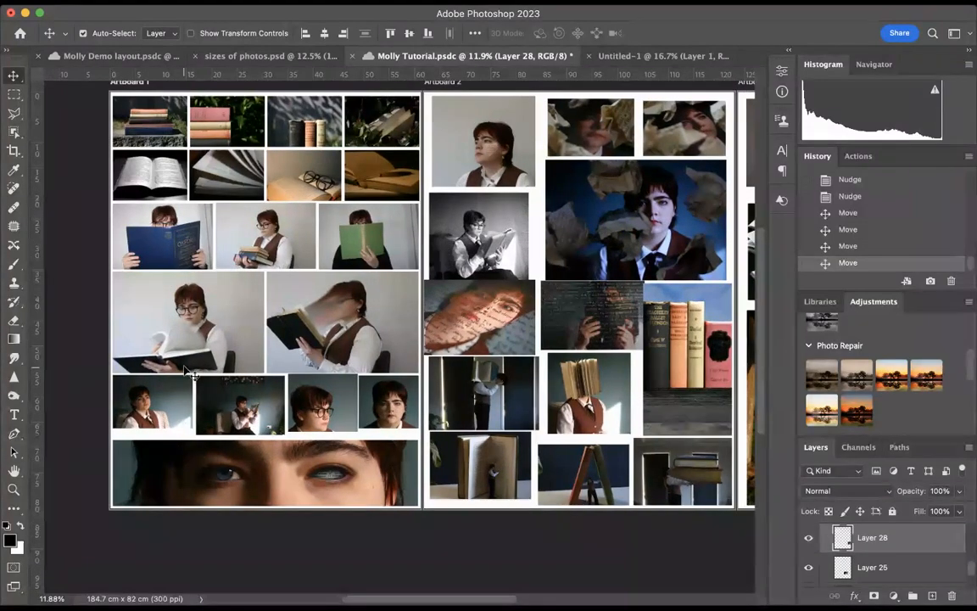
left_click(13, 152)
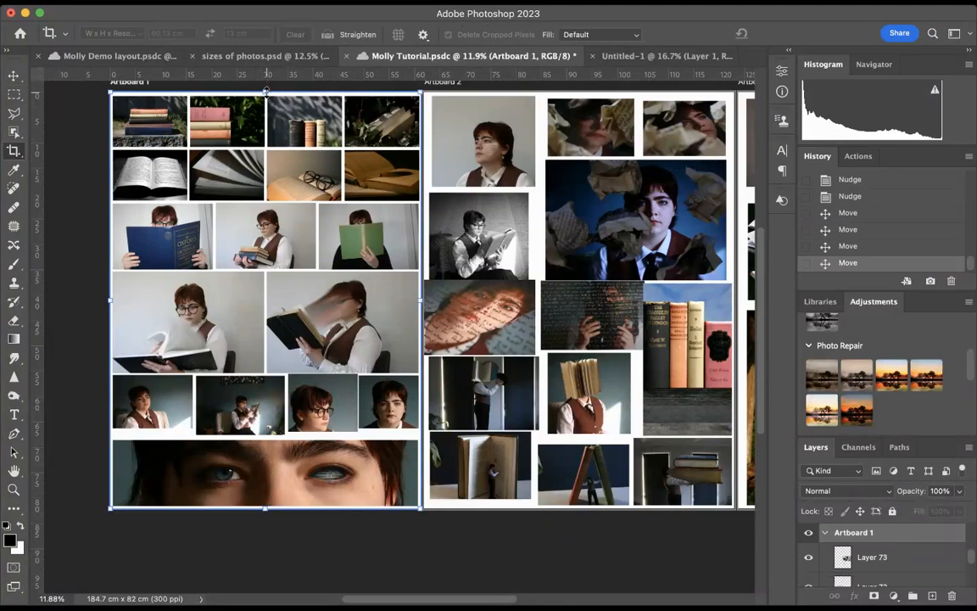
left_click_drag(267, 91, 267, 374)
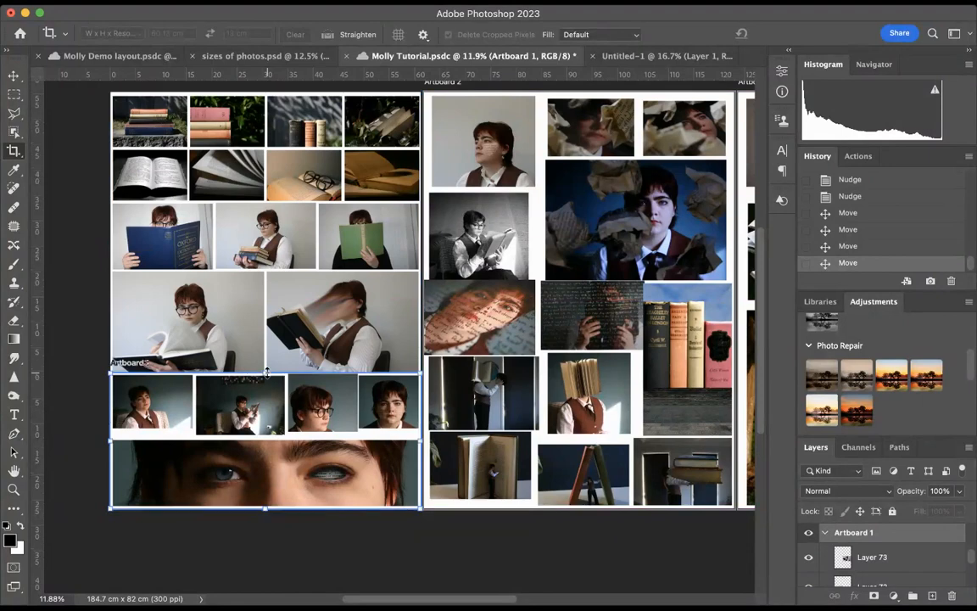
left_click_drag(268, 509, 263, 442)
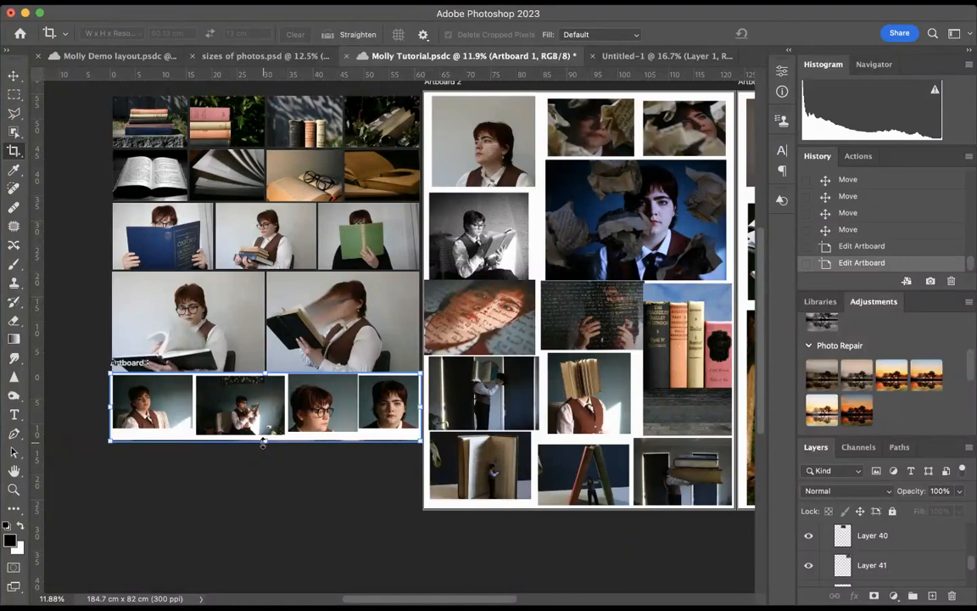
key("ctrl+z")
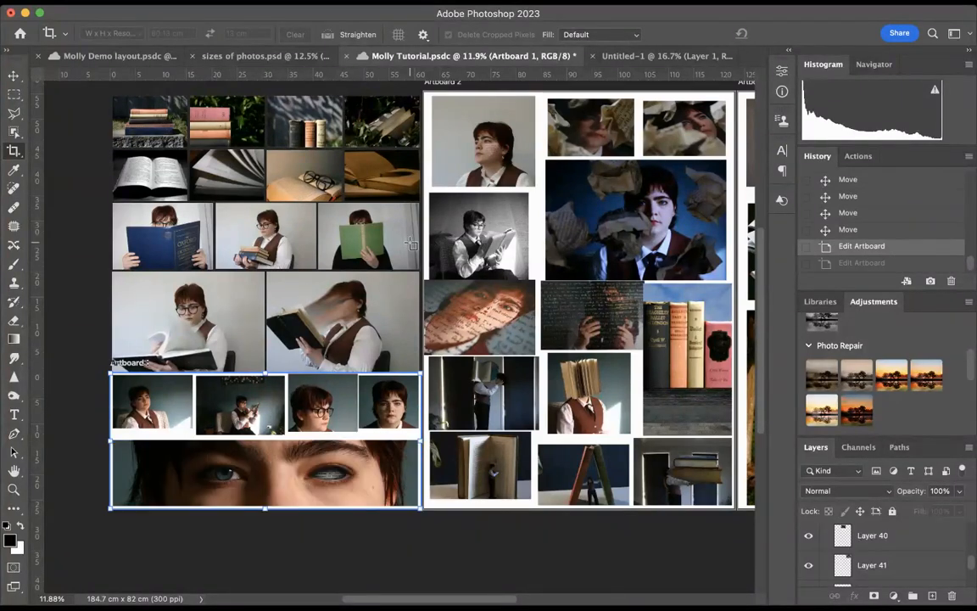
key("ctrl+z")
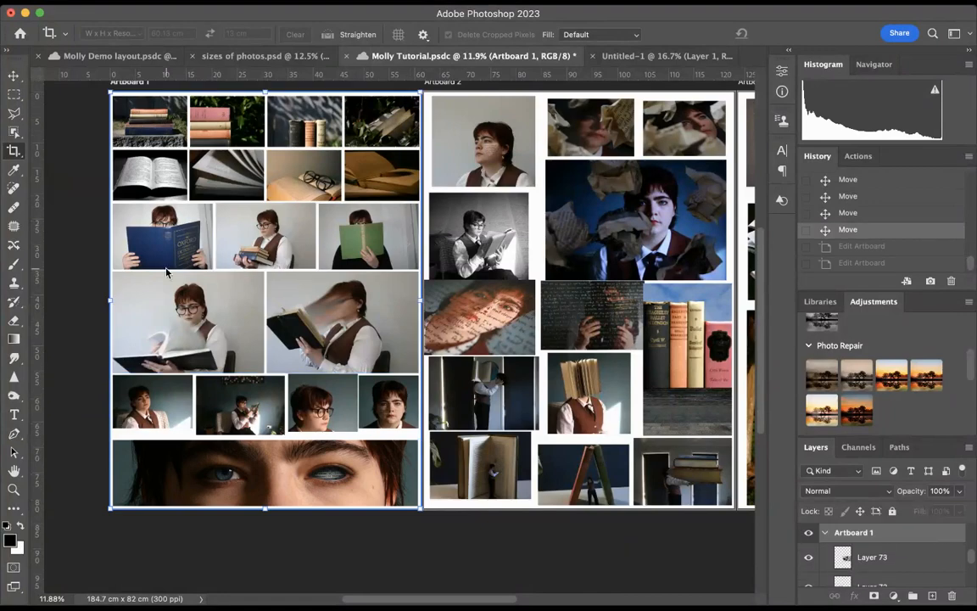
Revert Untitled-1 to its blank state and copy in the first portrait of Artboard 1's fifth row, placing it near the upper middle
left_click(653, 56)
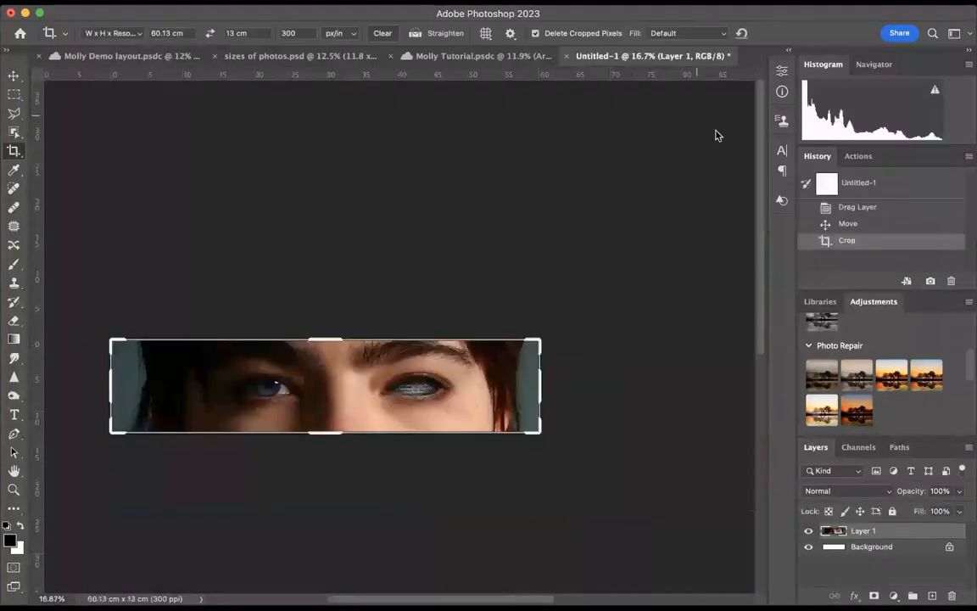
left_click(857, 184)
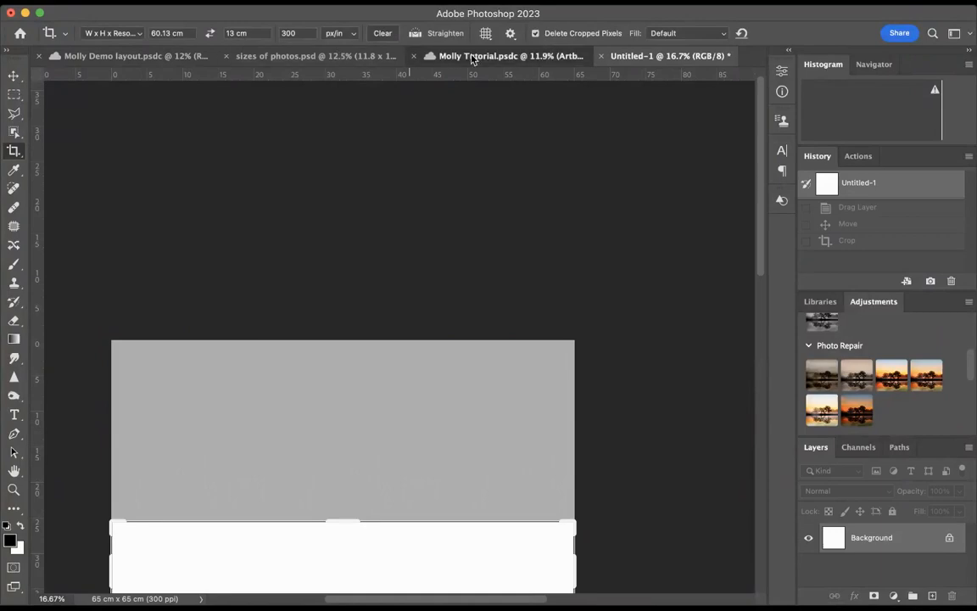
left_click(475, 56)
left_click(658, 56)
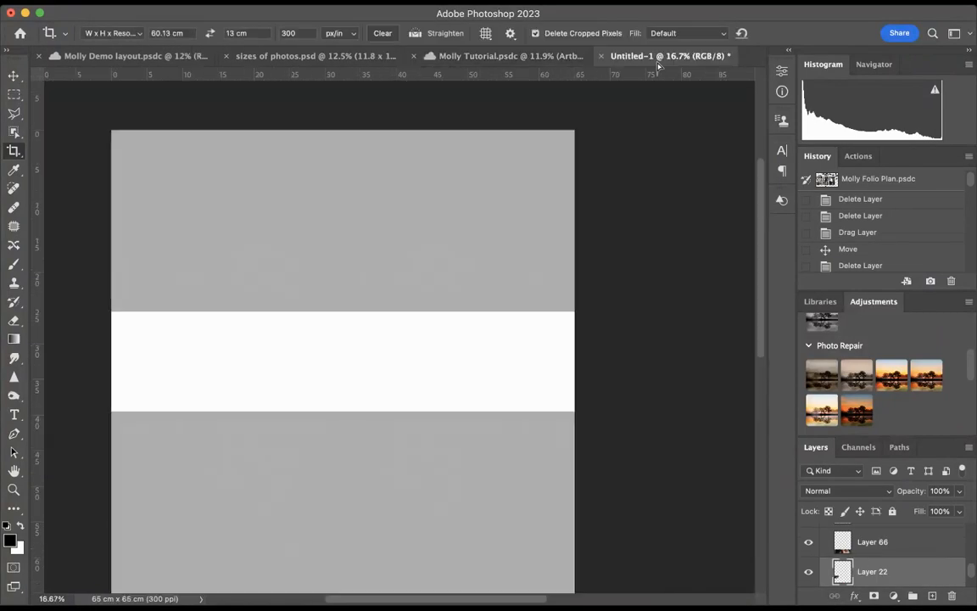
left_click_drag(429, 269, 261, 408)
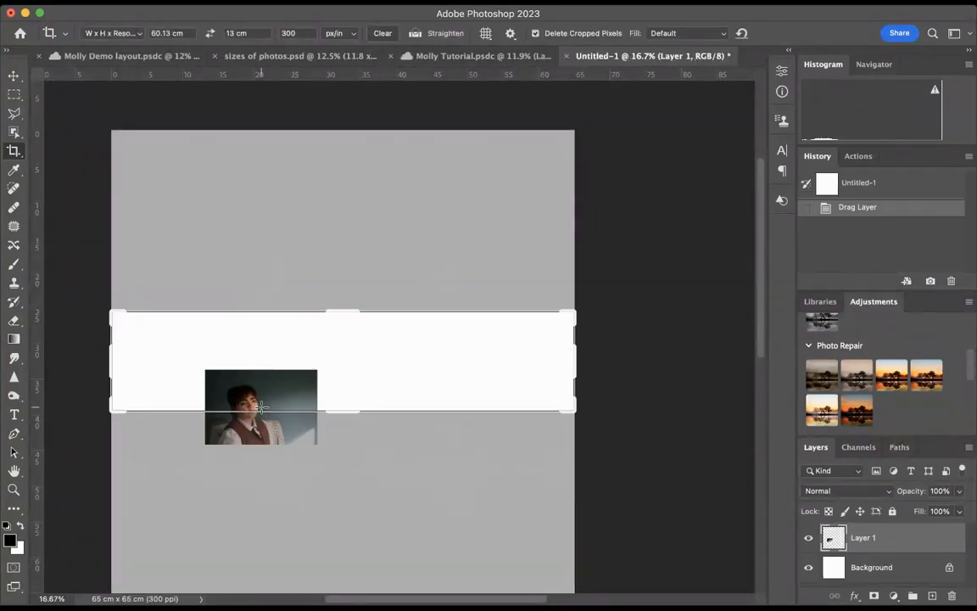
left_click(12, 78)
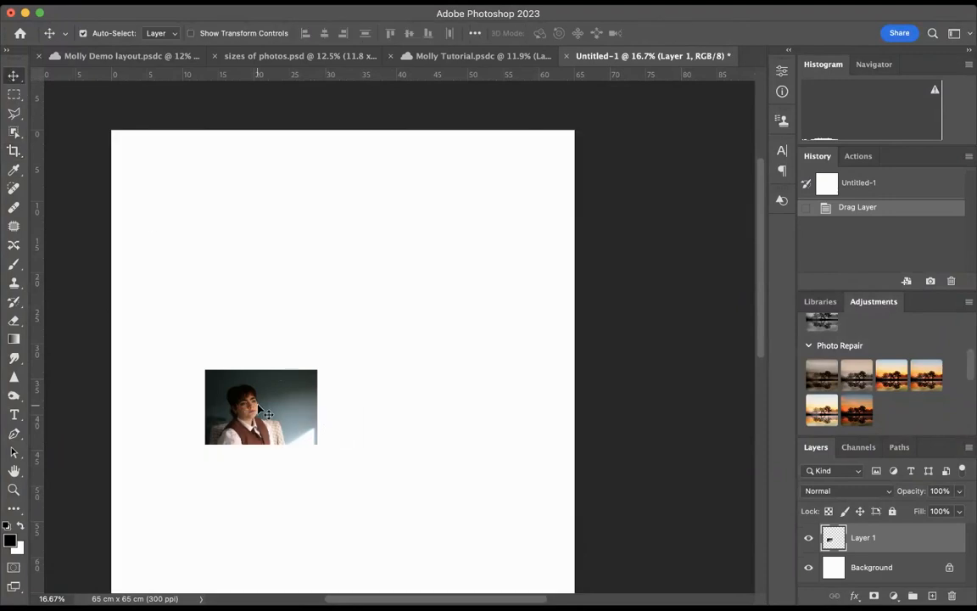
left_click_drag(261, 411, 367, 279)
Crop the dark portrait in Untitled-1 to 18 x 12.8 cm at 300 px/in, framing the seated sitter
left_click(14, 152)
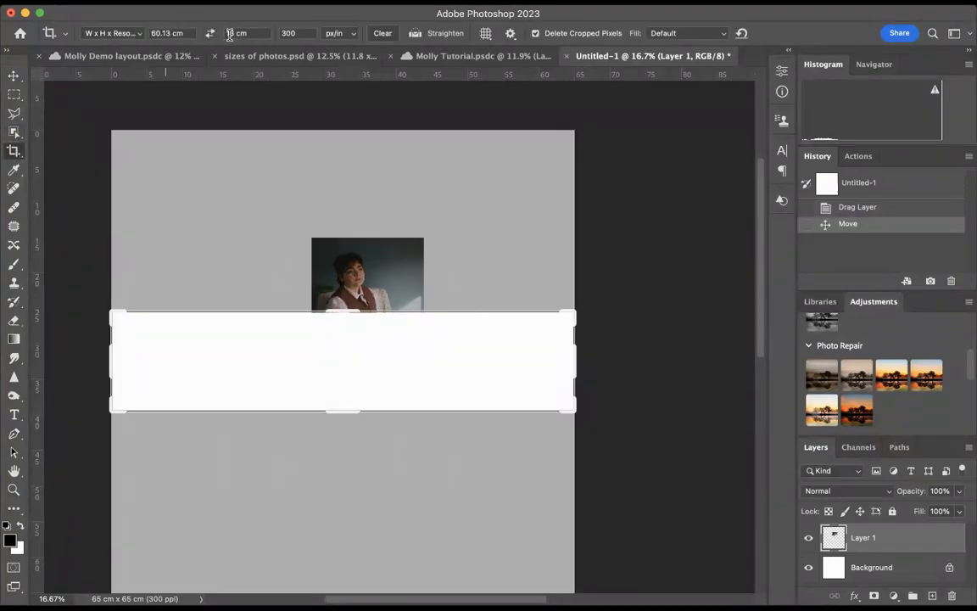
left_click(229, 33)
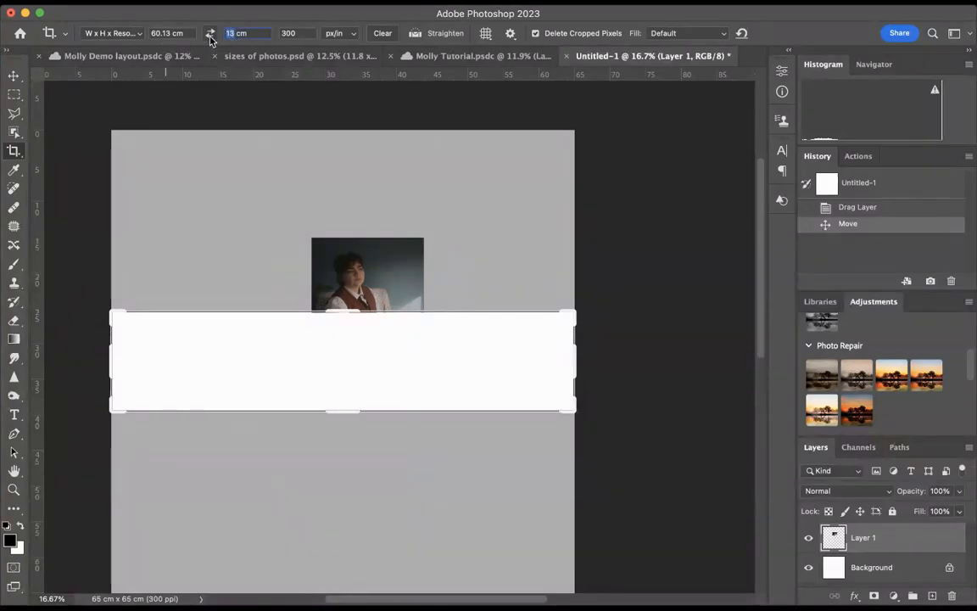
type("12.8")
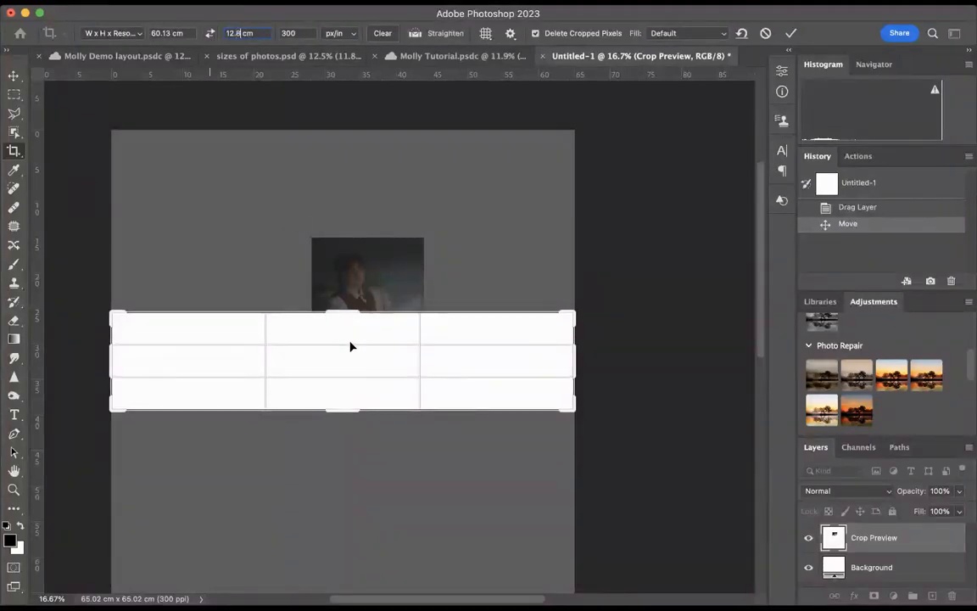
left_click_drag(351, 345, 347, 399)
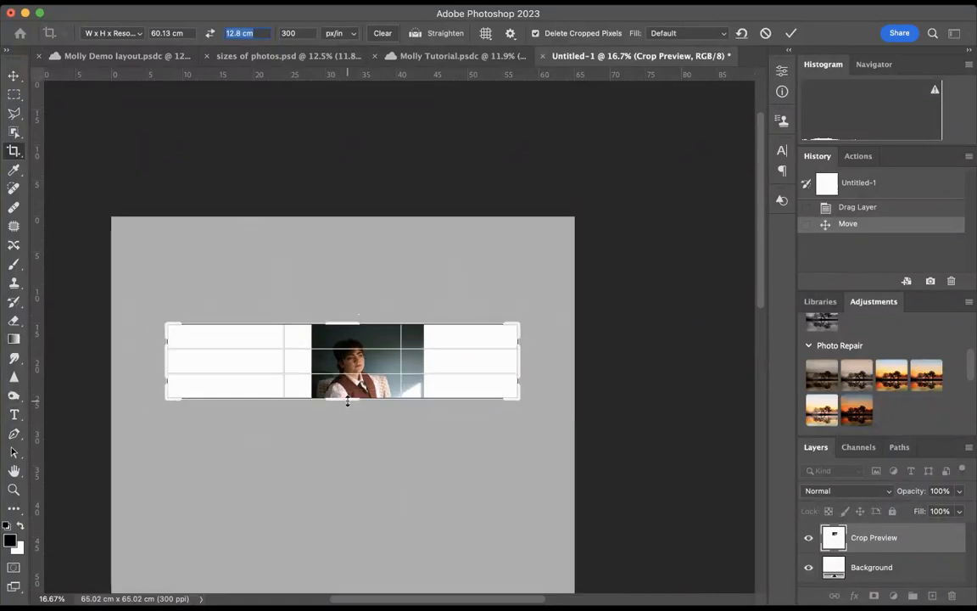
double_click(169, 33)
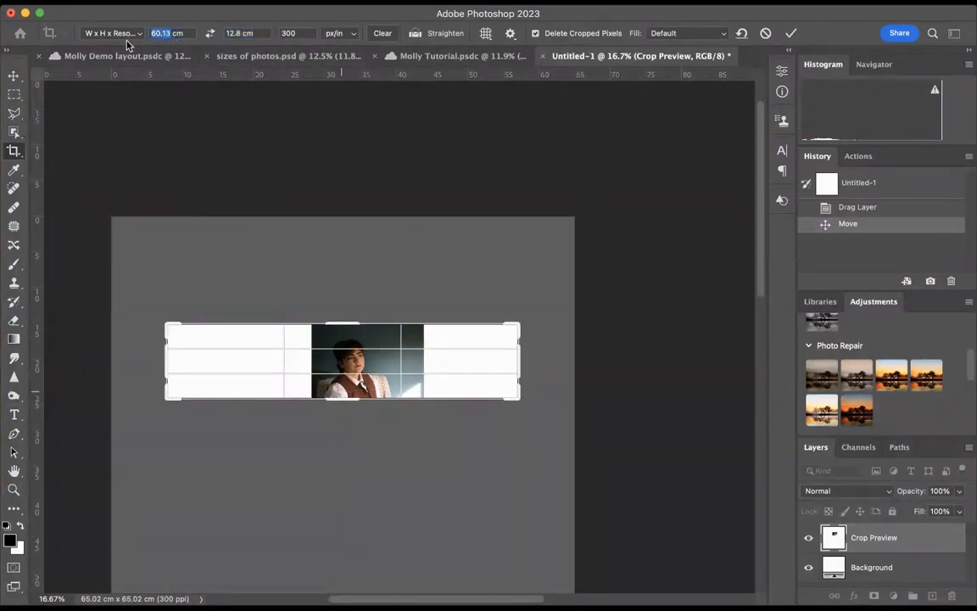
type("16")
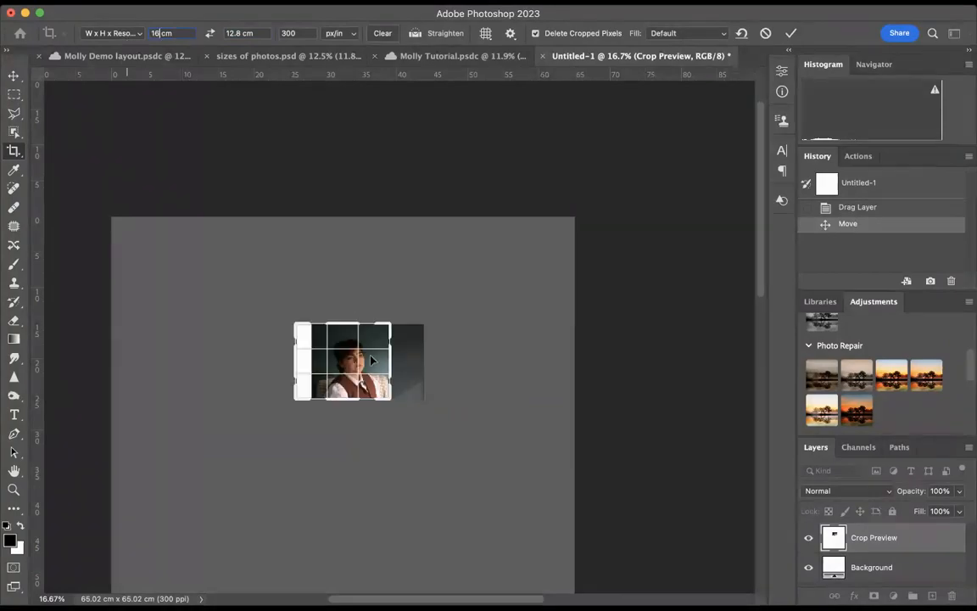
key("Return")
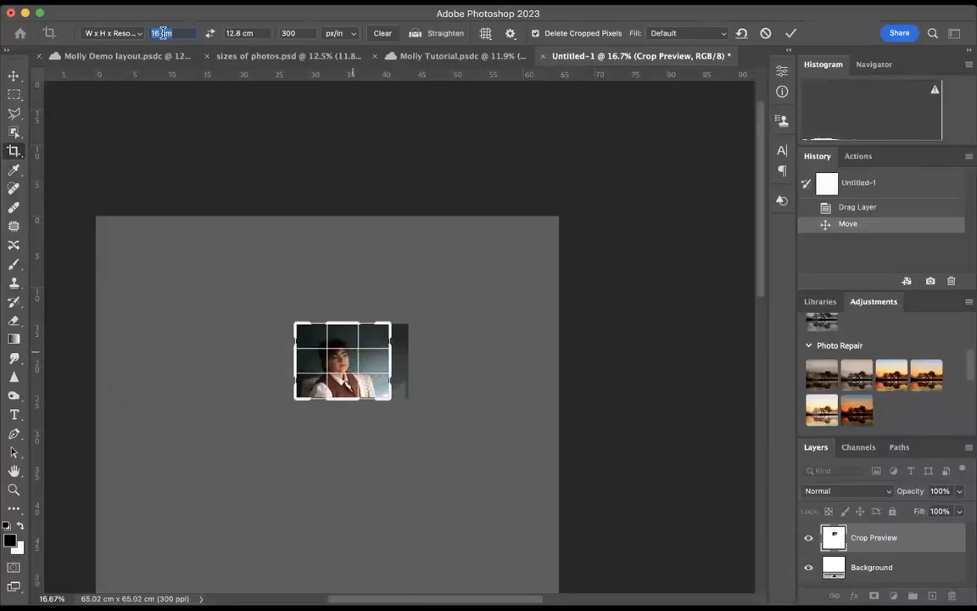
type("18")
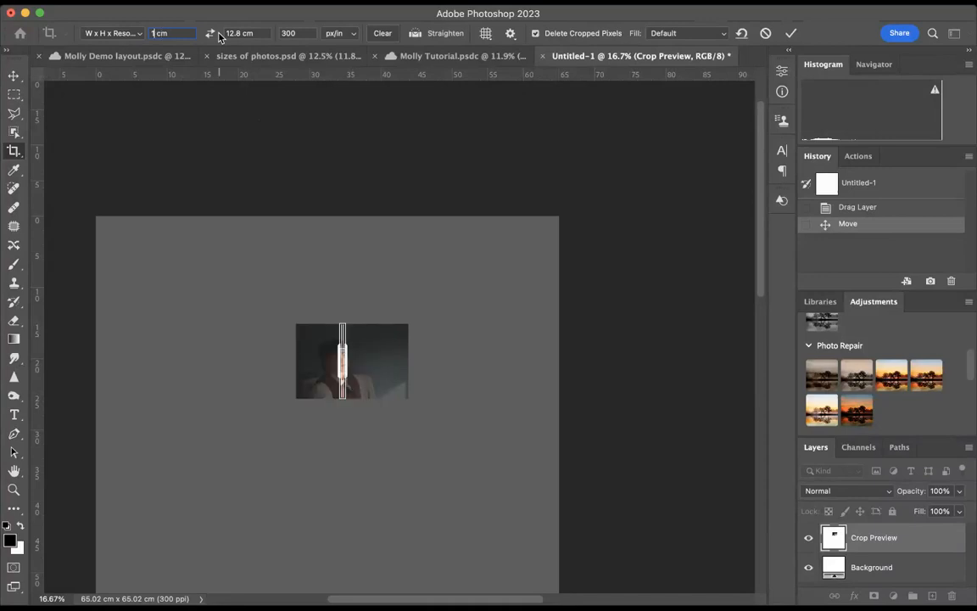
key("Return")
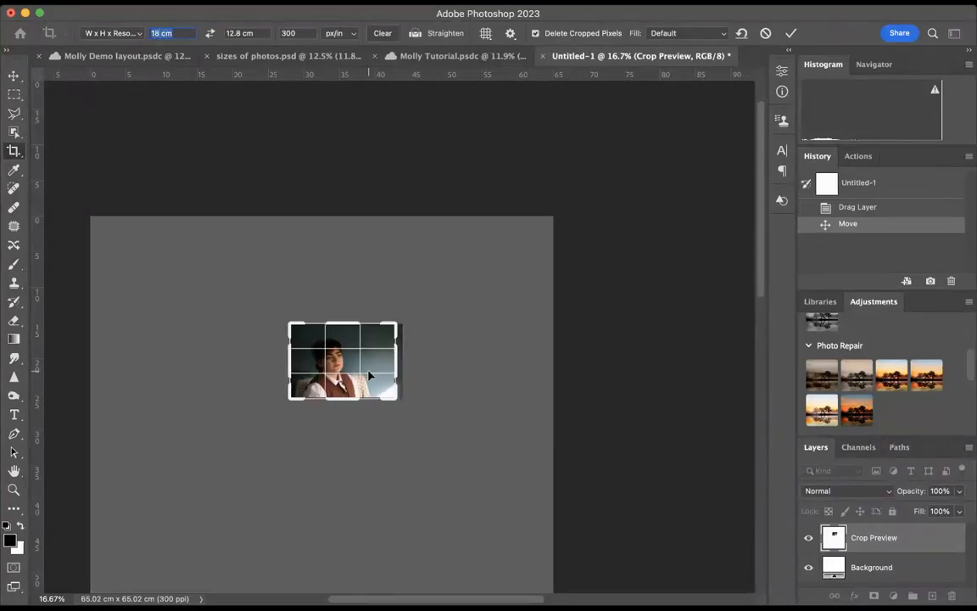
key("Return")
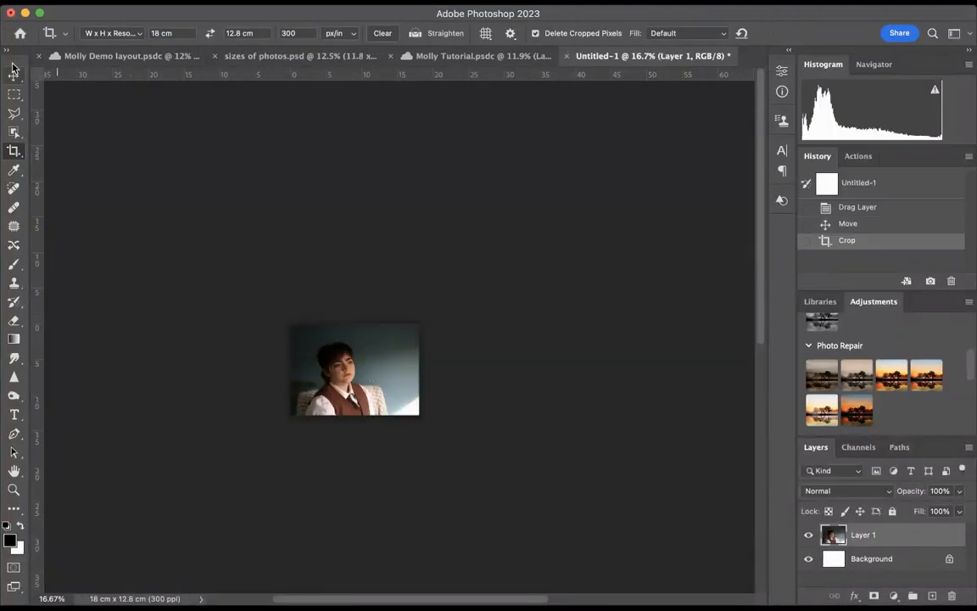
Replace the first portrait in Artboard 1's fifth row with the cropped version, aligned to the row's start just below the large portrait
left_click(14, 77)
left_click_drag(319, 320, 95, 390)
key("Delete")
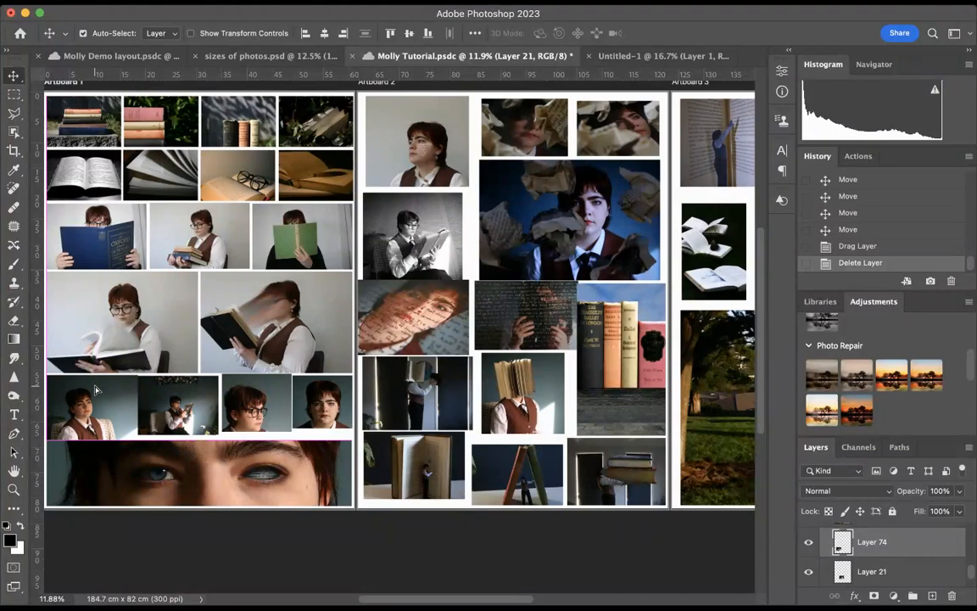
left_click_drag(96, 389, 96, 384)
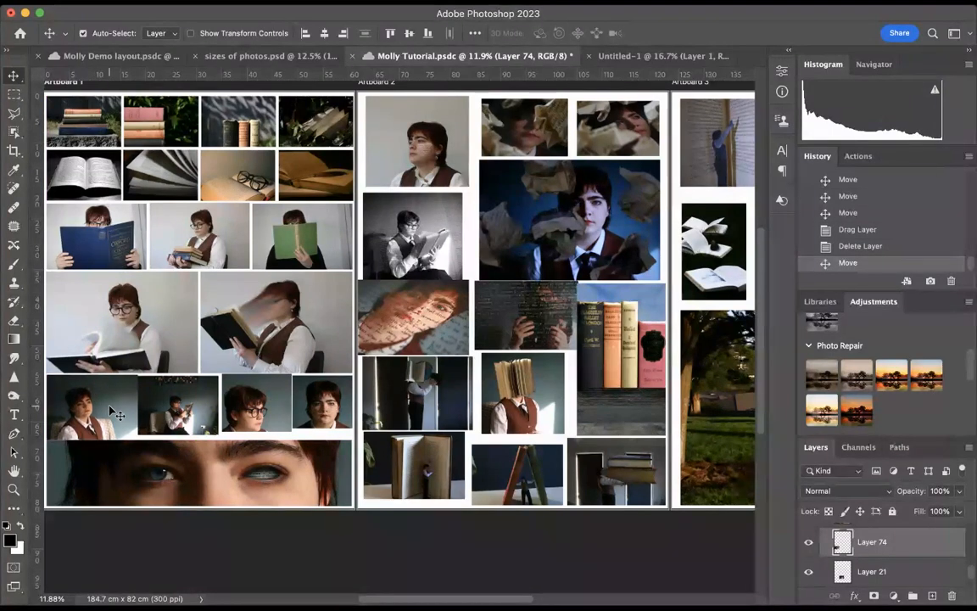
Nudge the wide close-up of the eyes at Artboard 1's foot down slightly, away from the fifth row
scroll(118, 464, "up", 2)
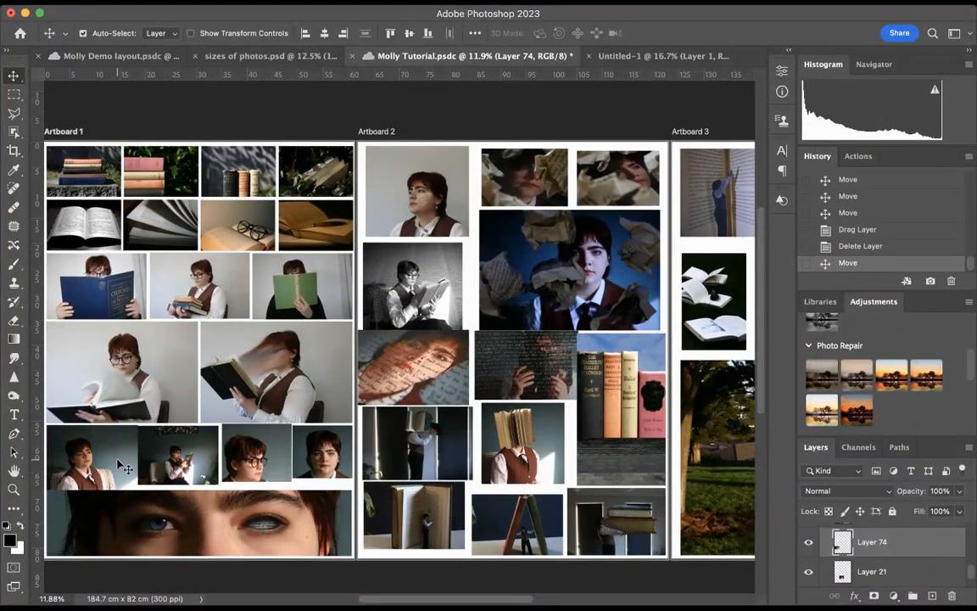
left_click(117, 507)
key("Down")
key("Down")
key("Down")
key("Down")
key("Down")
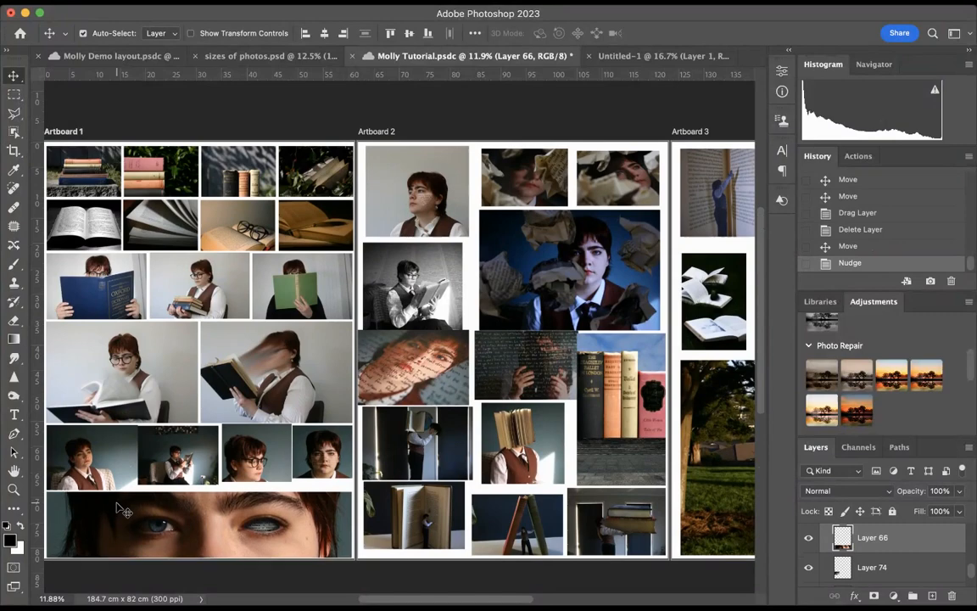
scroll(127, 509, "down", 2)
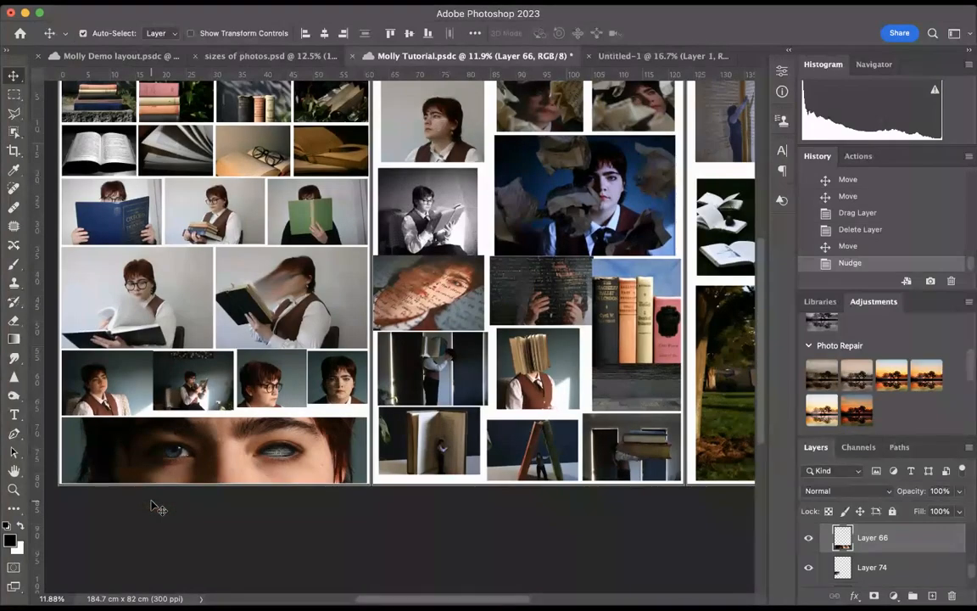
Delete the first portrait from Artboard 1's fifth row and recrop its copy in Untitled-1 to 18 x 12.5 cm
left_click(122, 391)
key("Delete")
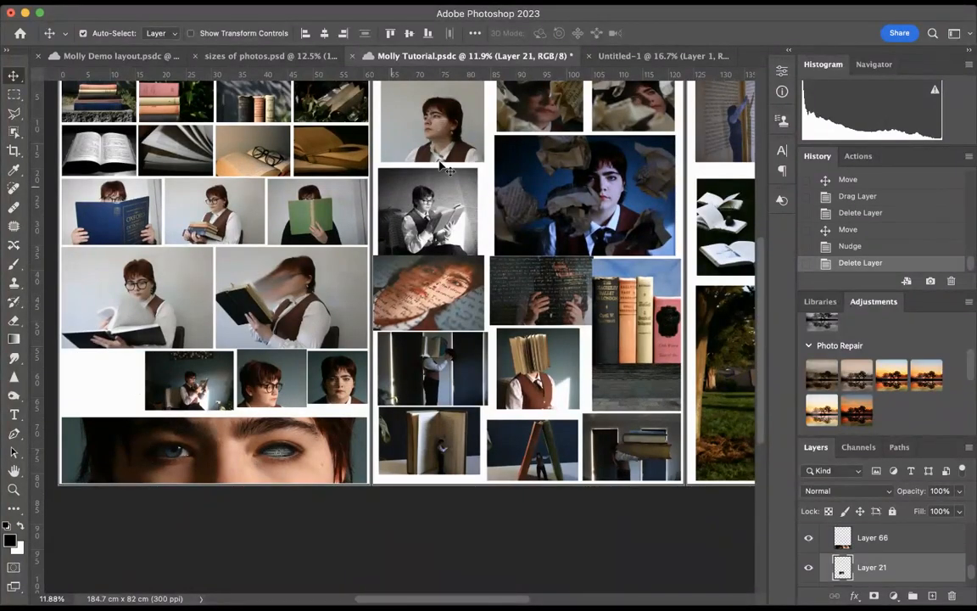
left_click(632, 57)
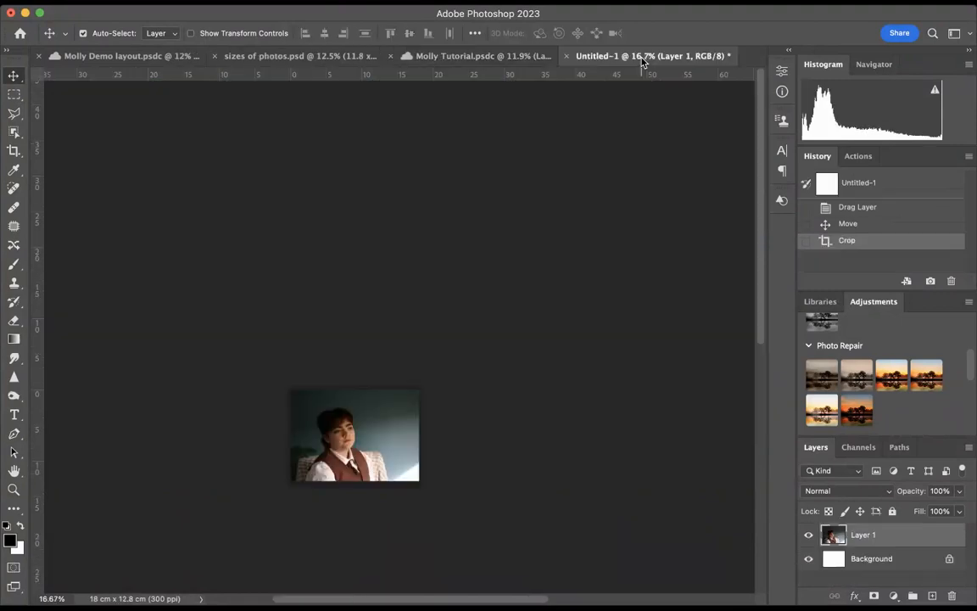
left_click(14, 150)
left_click(240, 34)
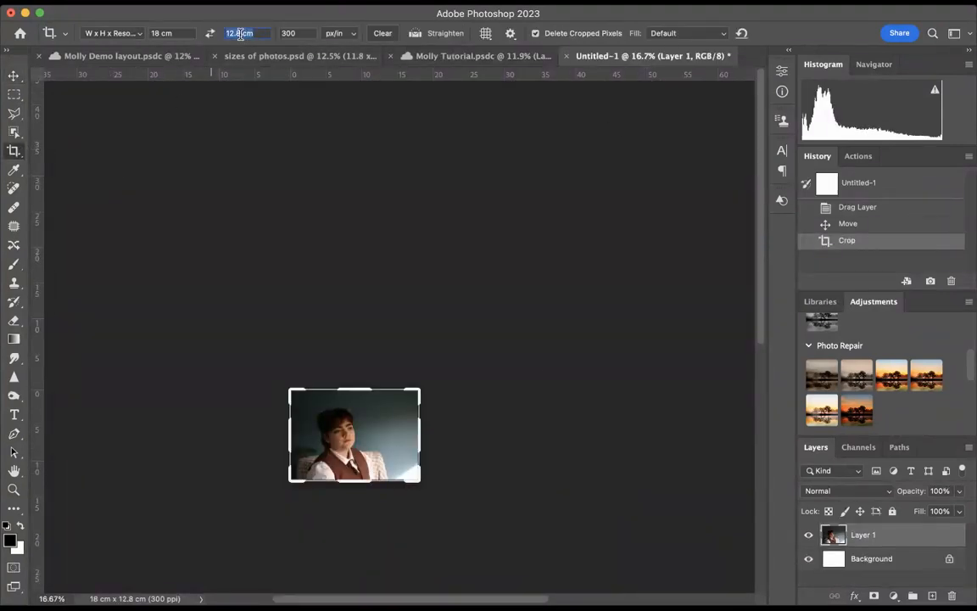
key("Right")
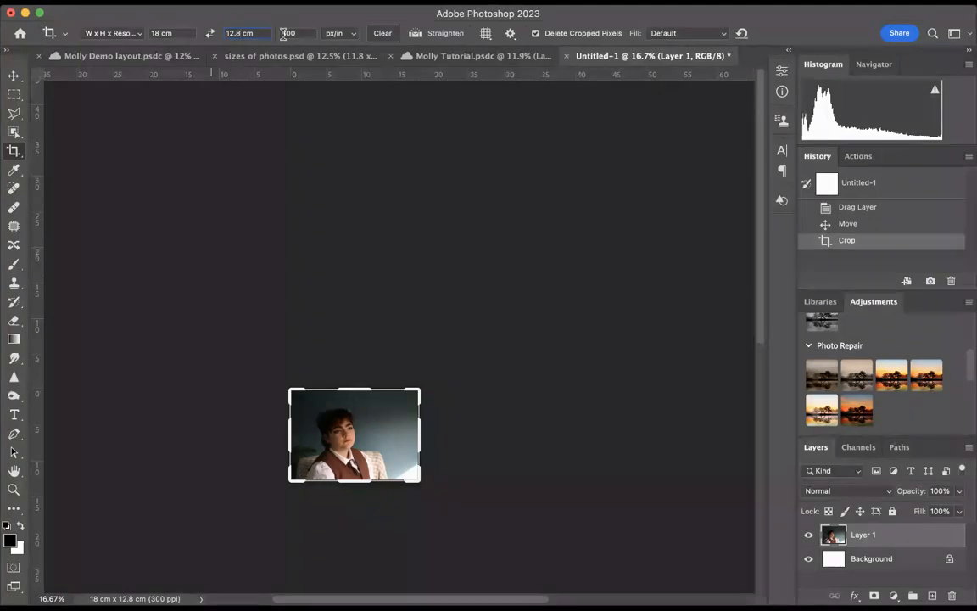
key("BackSpace")
type("5")
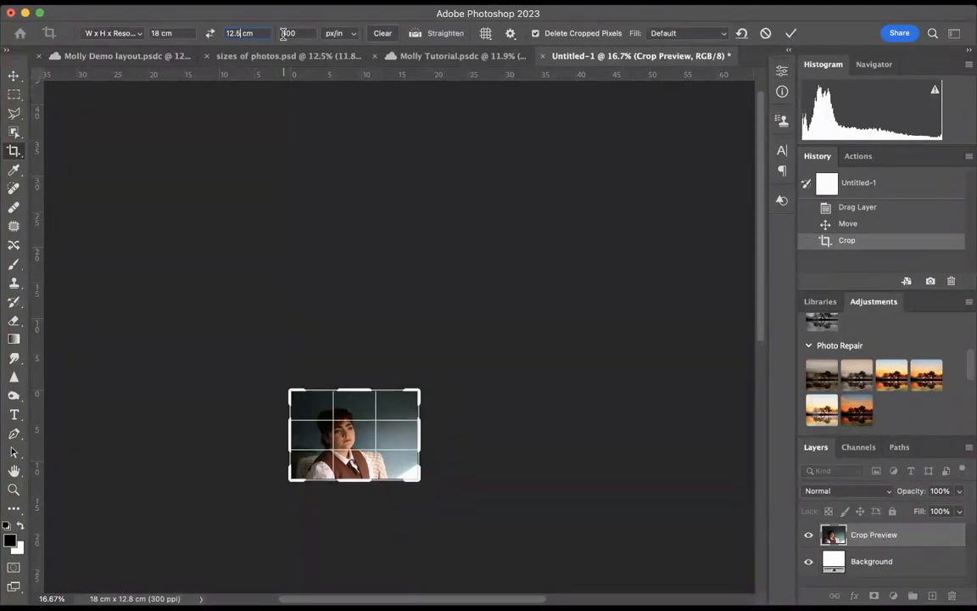
key("Return")
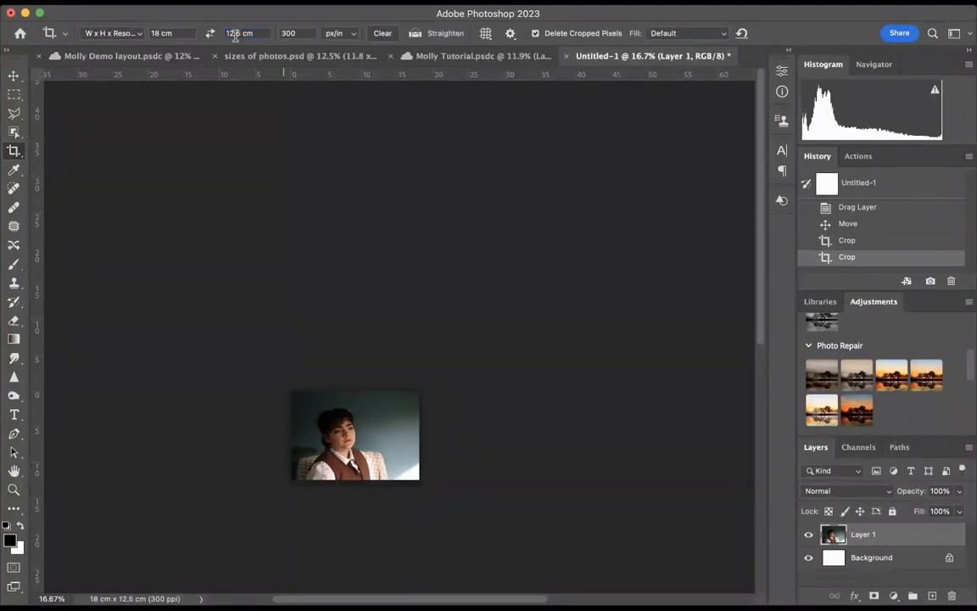
Place the recropped portrait first in Artboard 1's fifth row, and nudge it and the eye close-up upward to even the gaps
left_click(13, 76)
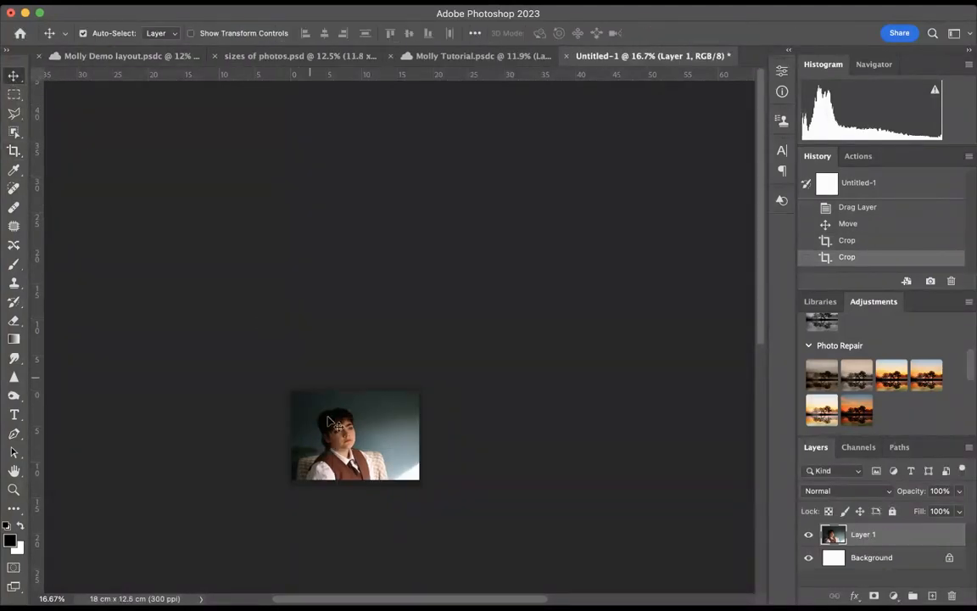
left_click(494, 56)
left_click_drag(153, 386, 93, 397)
left_click(101, 445)
key("Up")
left_click(95, 398)
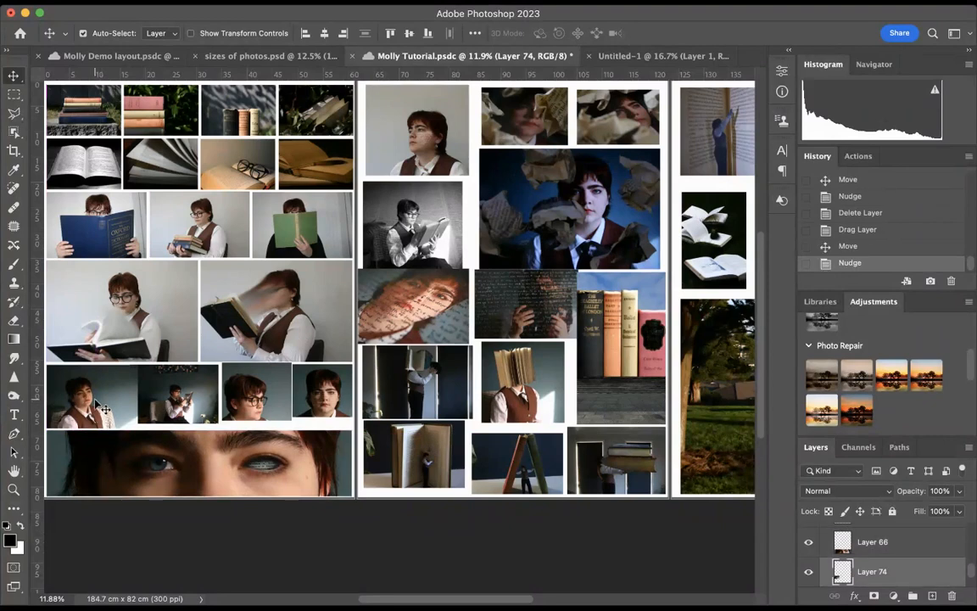
key("Up")
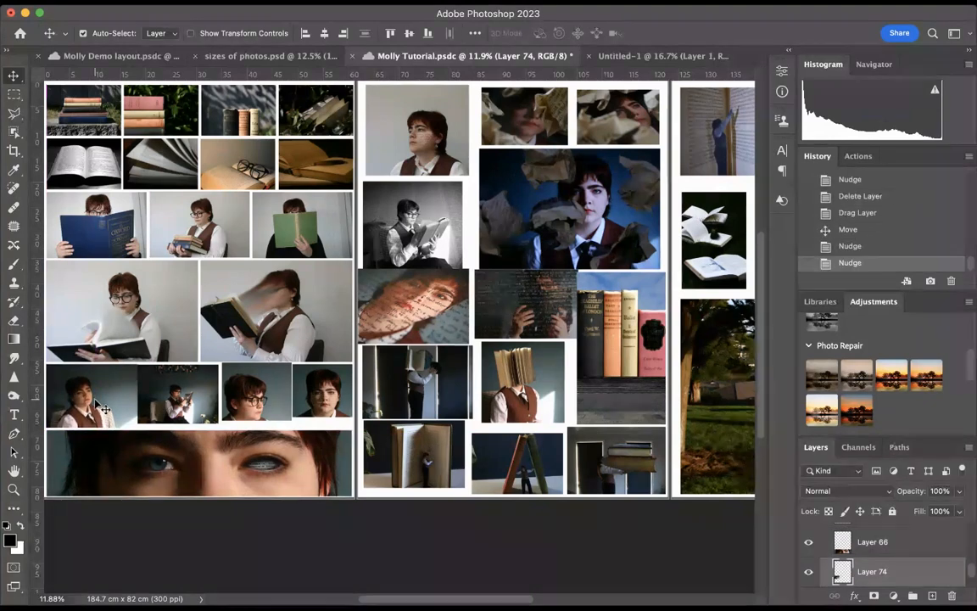
Revert Untitled-1 to its blank state and bring in the second portrait from Artboard 1's fifth row
left_click_drag(151, 392, 152, 395)
left_click(632, 56)
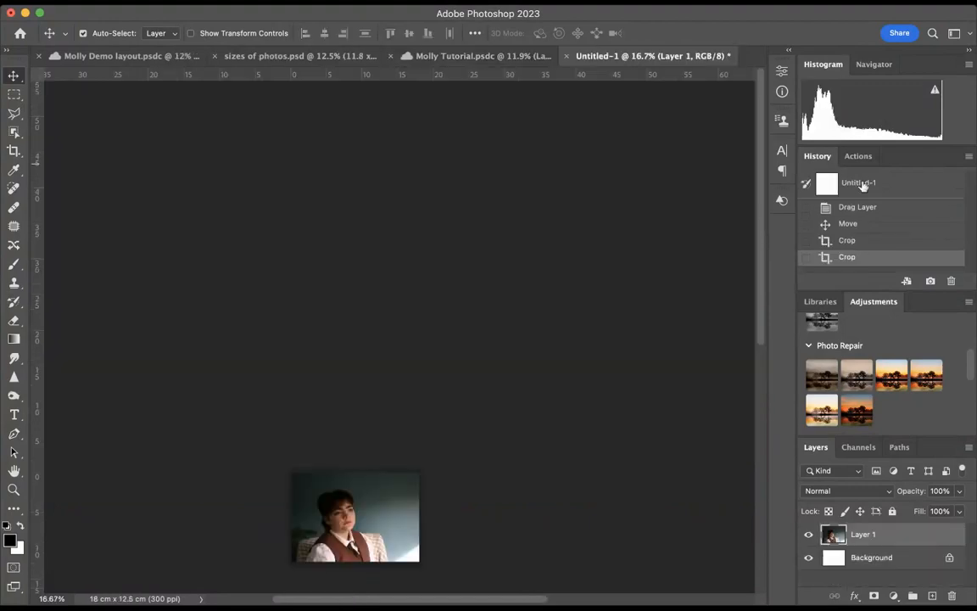
left_click(861, 184)
left_click(259, 58)
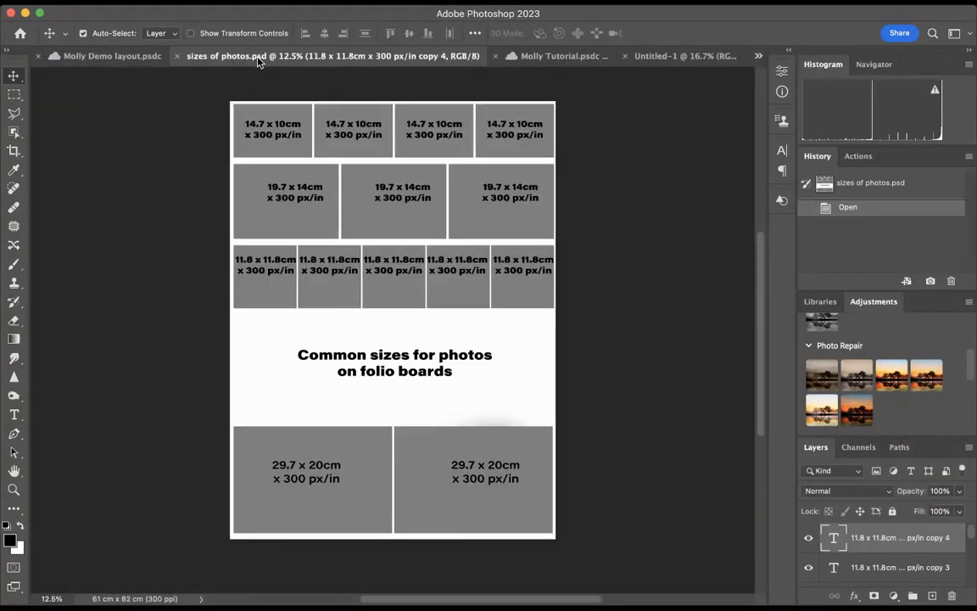
left_click(481, 60)
left_click_drag(231, 386, 521, 119)
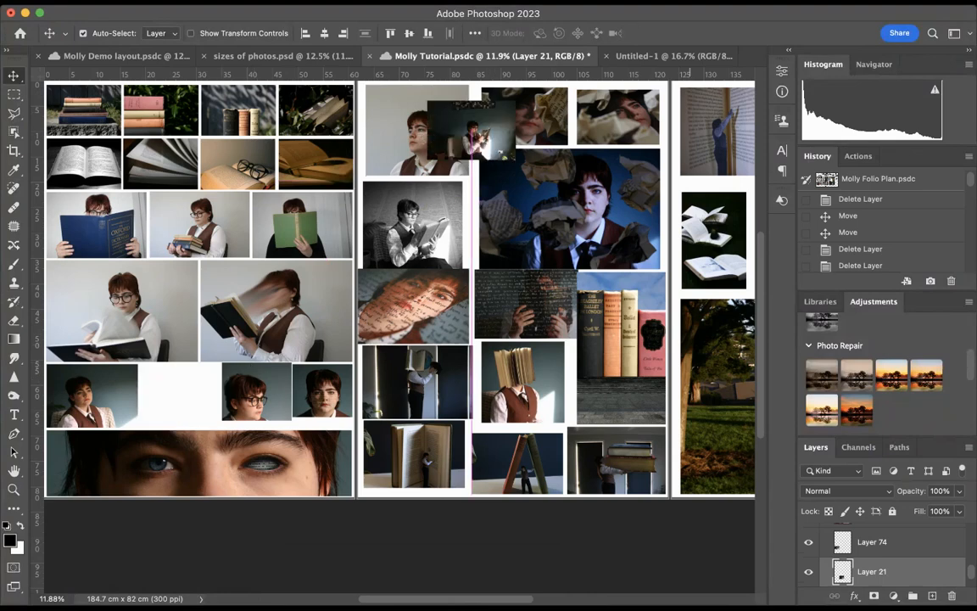
left_click_drag(642, 53, 540, 185)
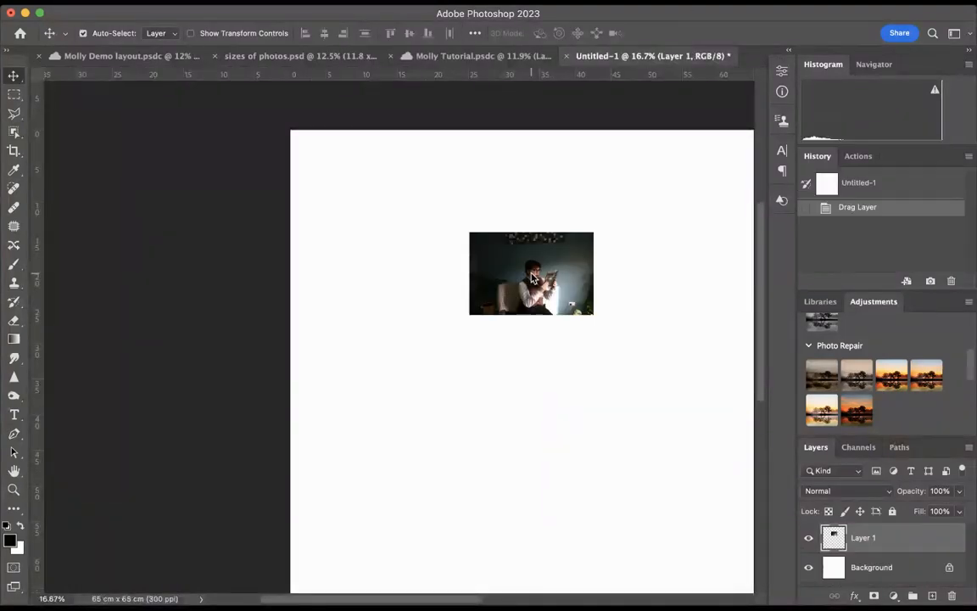
Crop the second portrait to 18 x 12.5 cm in landscape orientation, keeping its full height and trimming only a sliver at one side
left_click(14, 151)
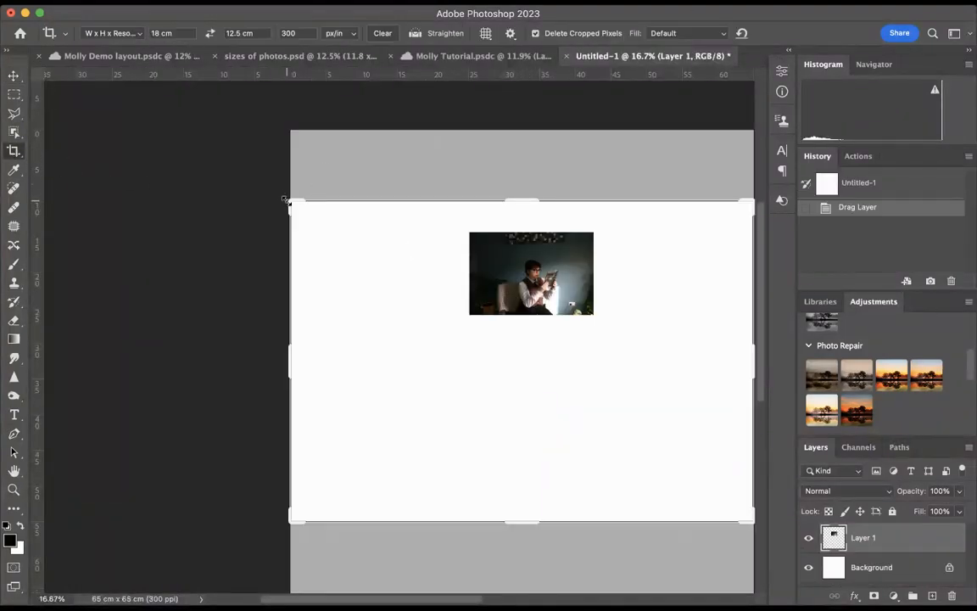
left_click_drag(287, 201, 381, 234)
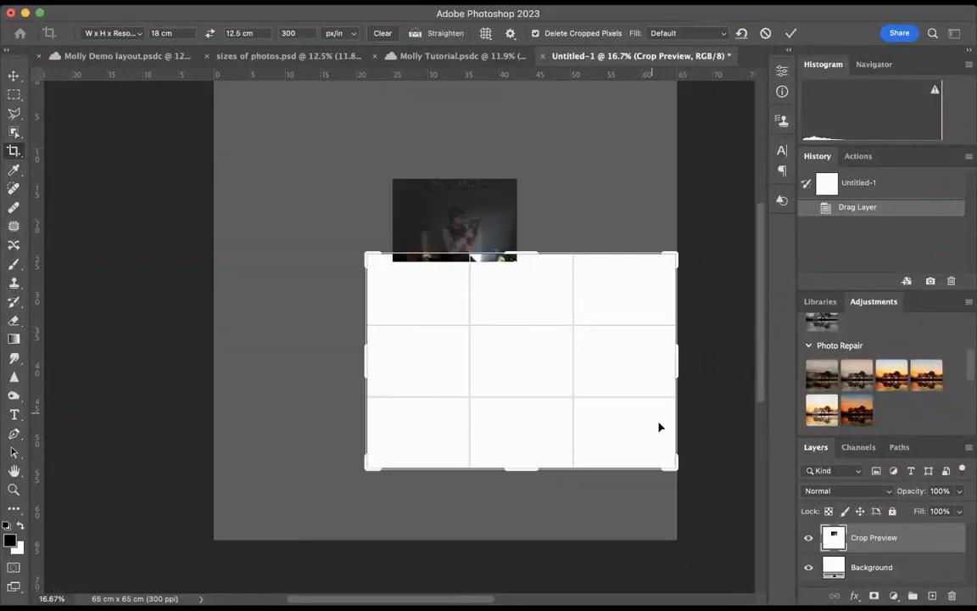
left_click_drag(674, 465, 606, 398)
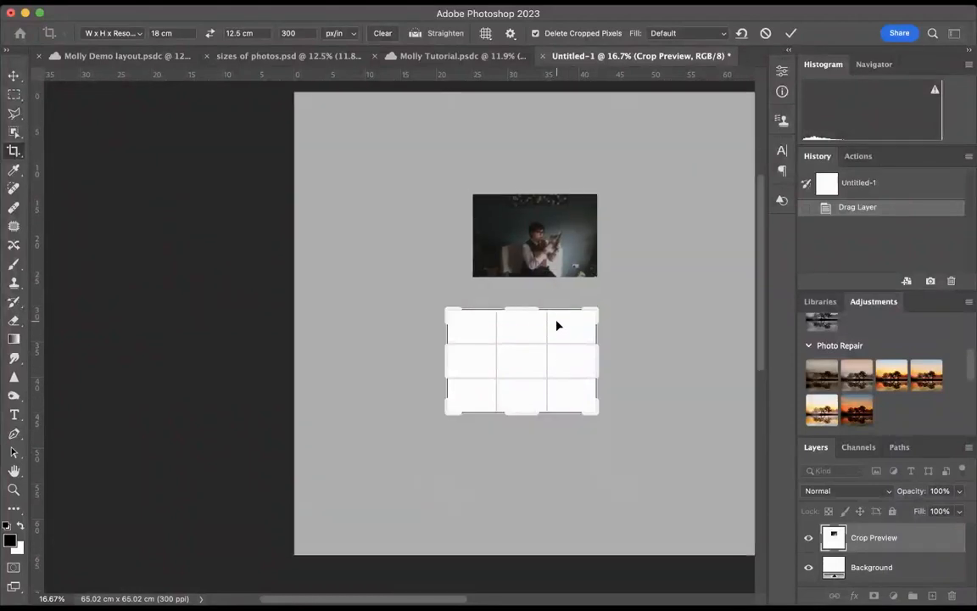
left_click_drag(558, 325, 534, 434)
left_click_drag(596, 411, 555, 371)
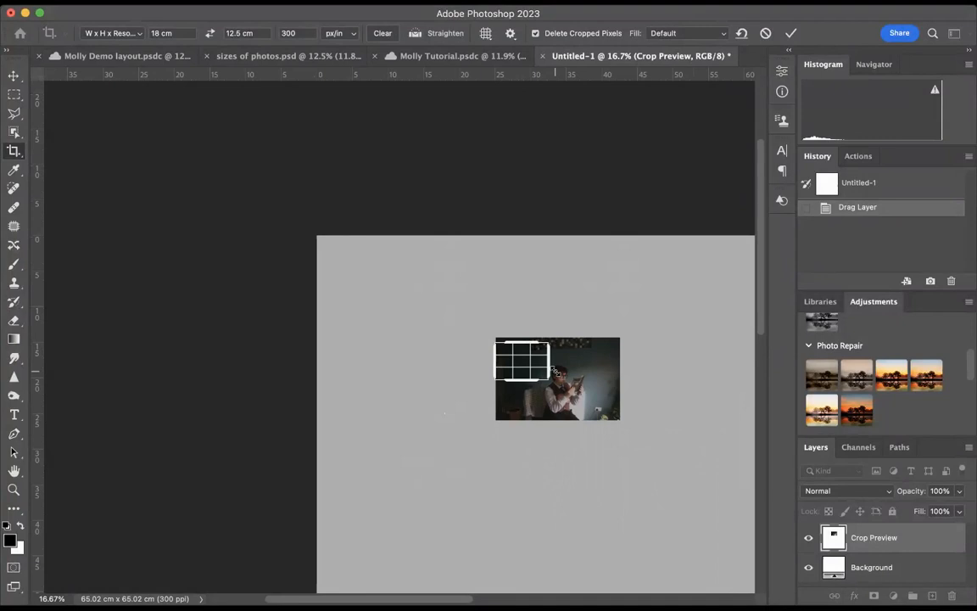
left_click_drag(551, 371, 580, 390)
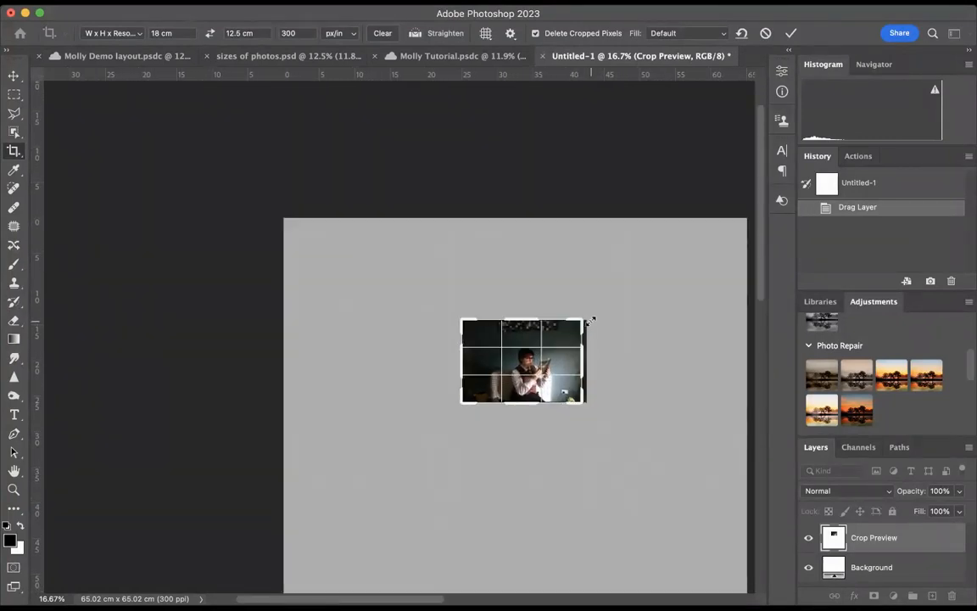
key("x")
mouse_move(550, 312)
left_mouse_down()
mouse_move(571, 285)
mouse_move(571, 311)
mouse_move(602, 319)
mouse_move(558, 301)
mouse_move(567, 318)
left_mouse_up()
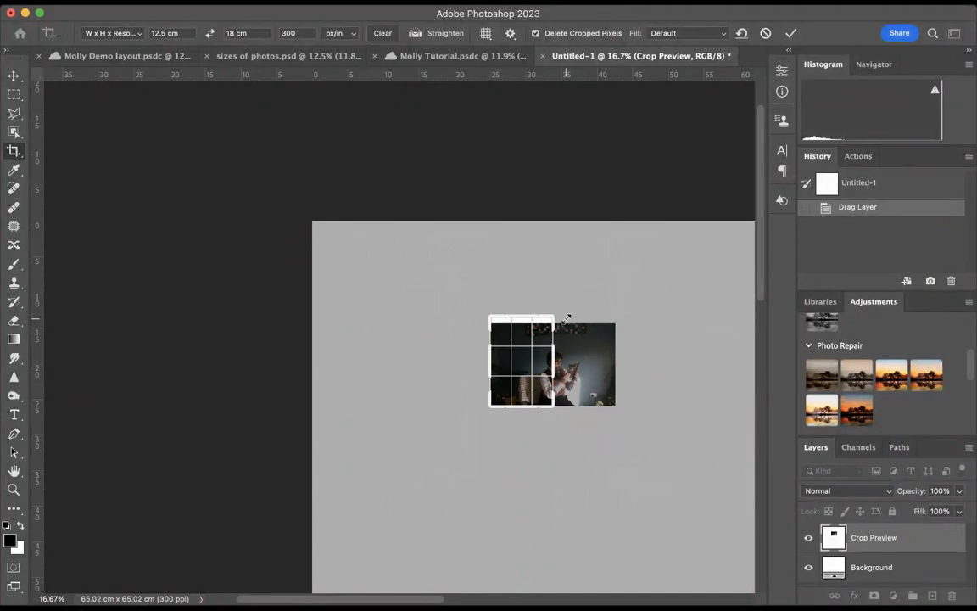
left_click_drag(566, 318, 588, 323)
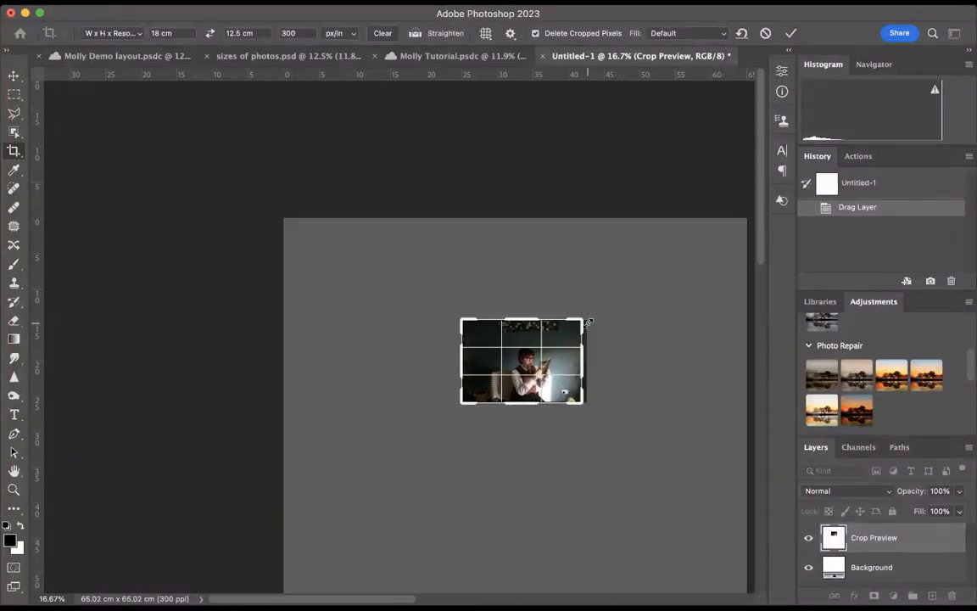
key("Return")
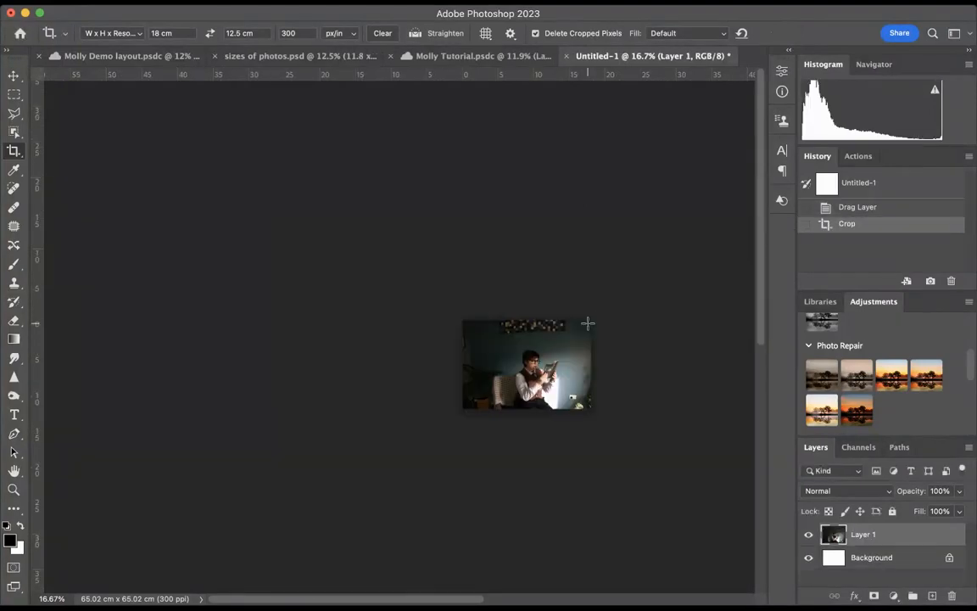
Bring the cropped second portrait from Untitled-1 into Molly Tutorial's Artboard 1 and delete the original version from the fifth row
left_click(14, 73)
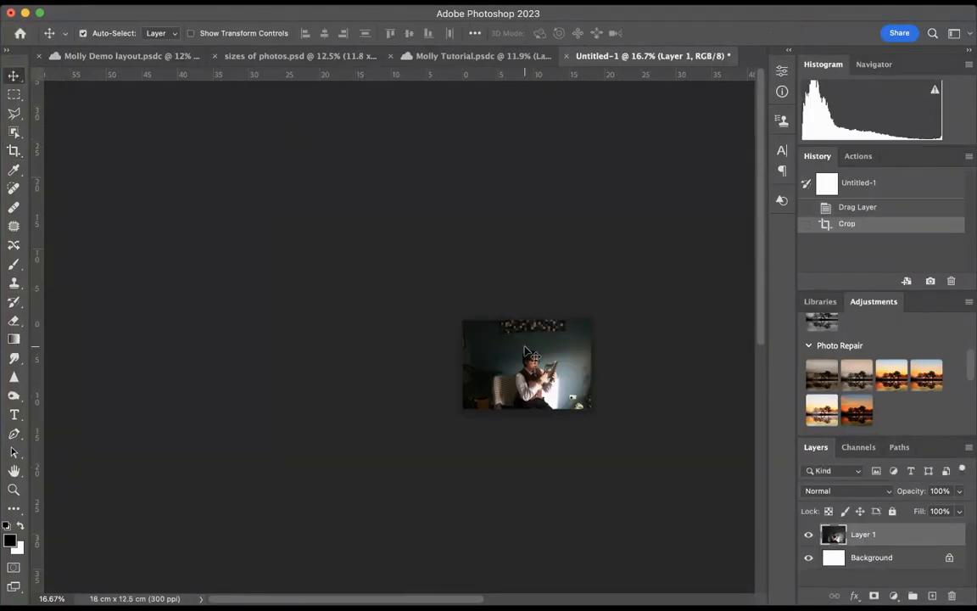
left_click_drag(420, 83, 163, 437)
key("Delete")
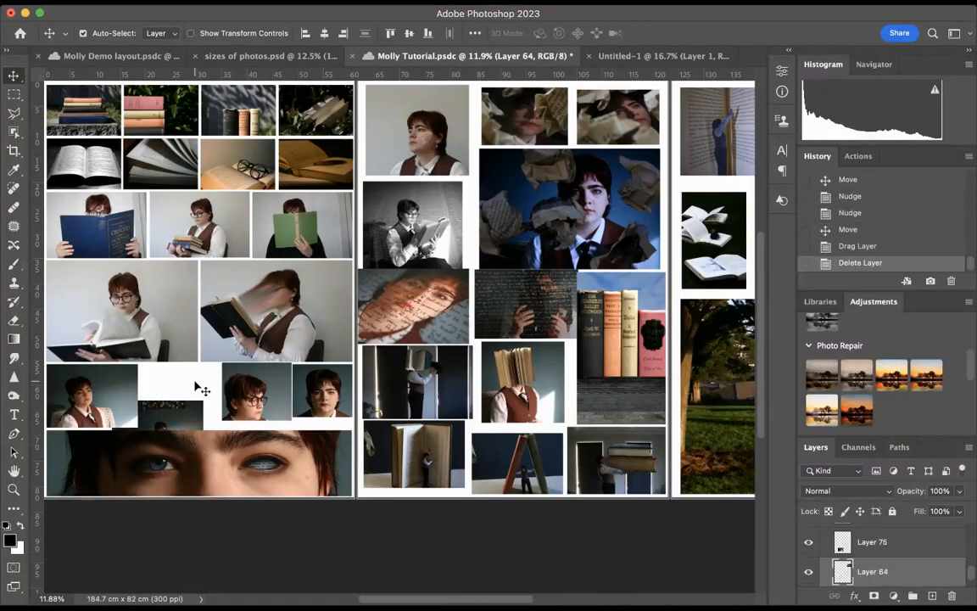
Position the cropped portrait second in Artboard 1's fifth row, and shift the remaining two portraits along to its end
left_click_drag(225, 371, 200, 379)
left_click_drag(284, 393, 323, 394)
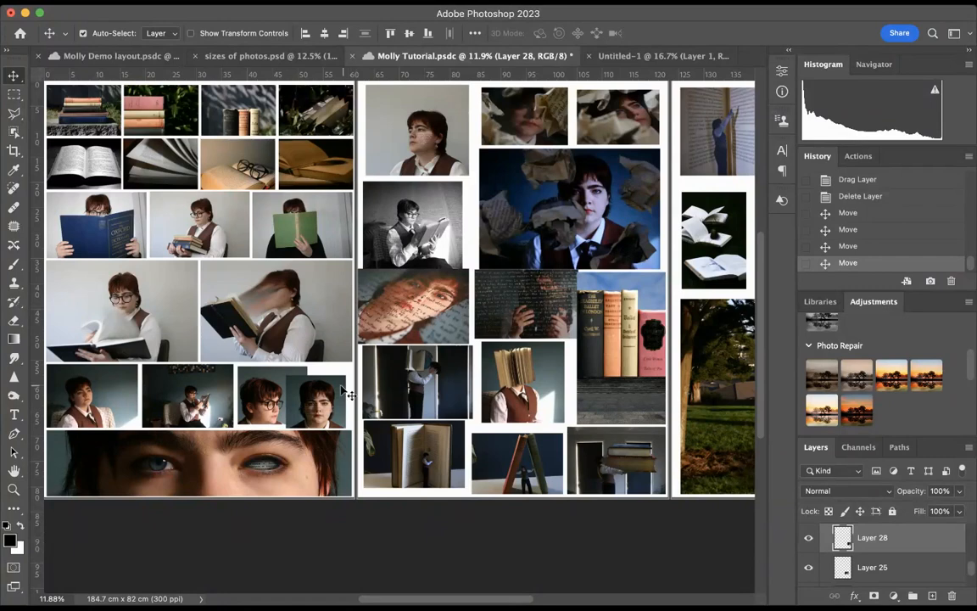
left_click(285, 405)
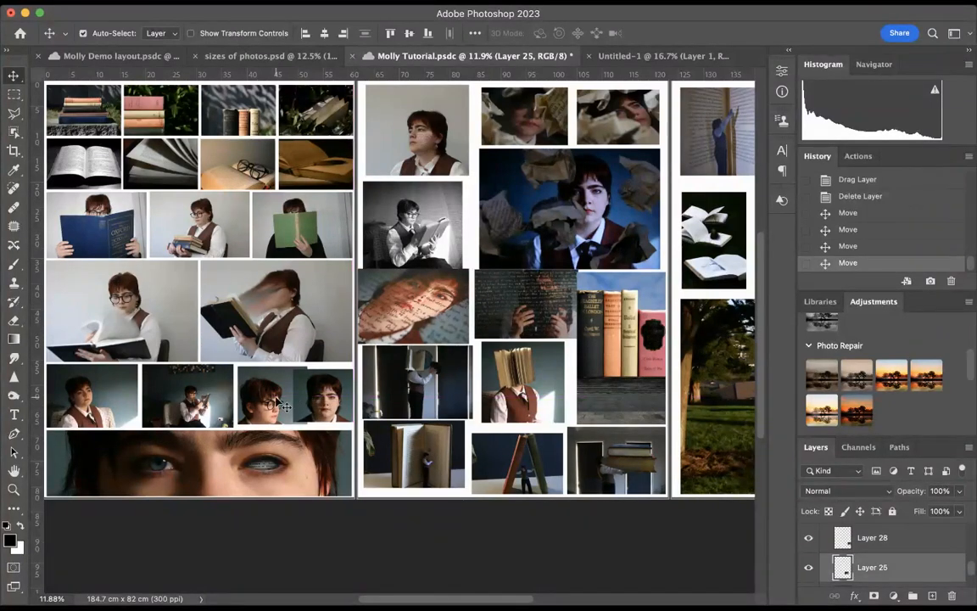
Enlarge Artboard 3's large park photo to 103.23% across the bottom of the board, and nudge the black picture in the upper corner sideways
scroll(365, 380, "up", 3)
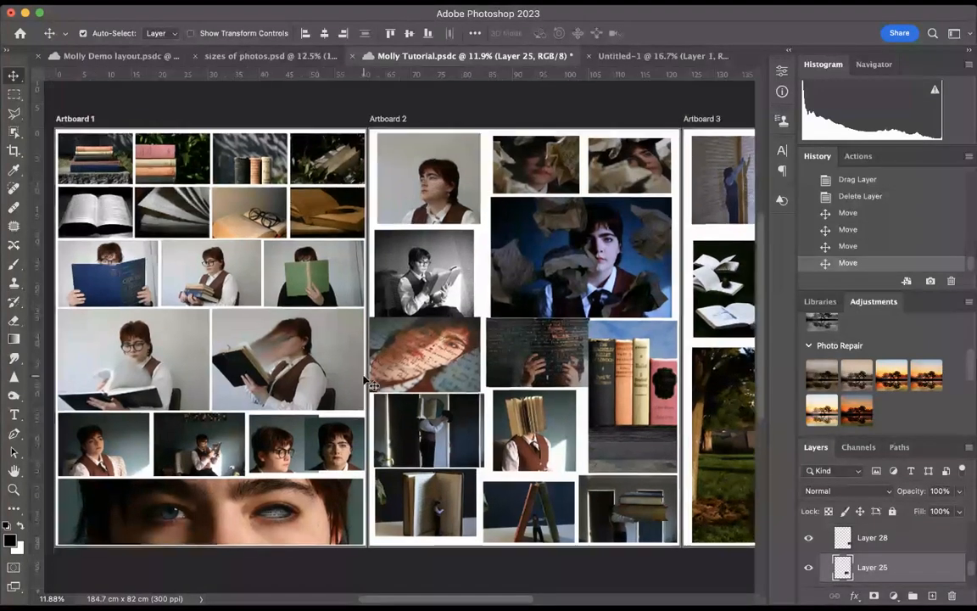
scroll(364, 380, "down", 4)
scroll(365, 380, "right", 3)
scroll(371, 384, "right", 8)
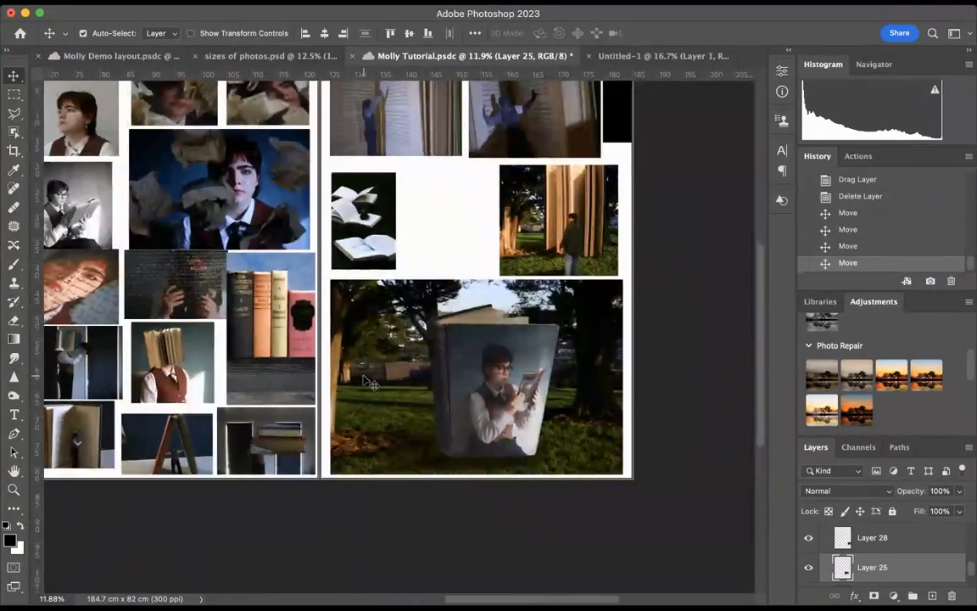
left_click_drag(415, 375, 409, 375)
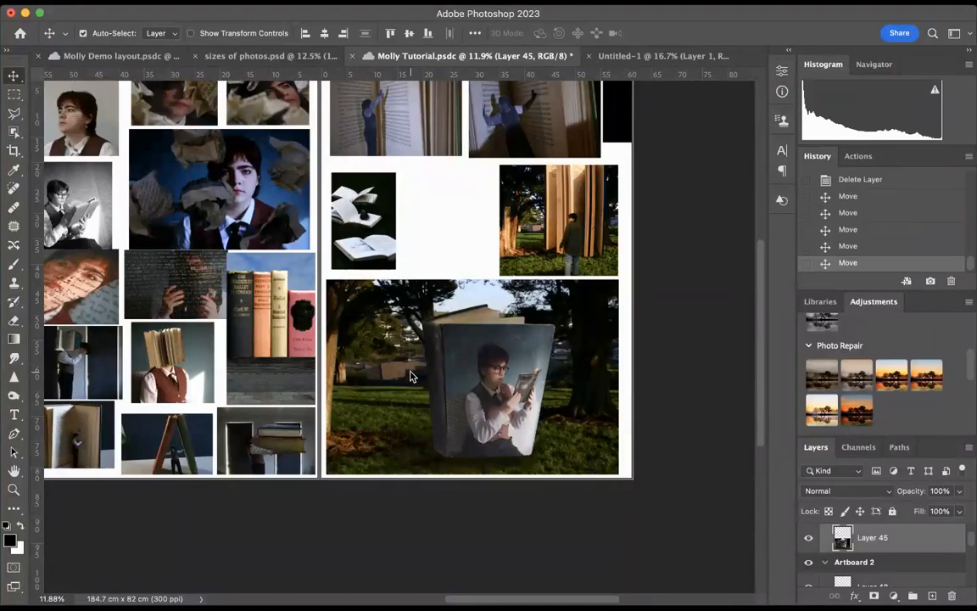
key("super+t")
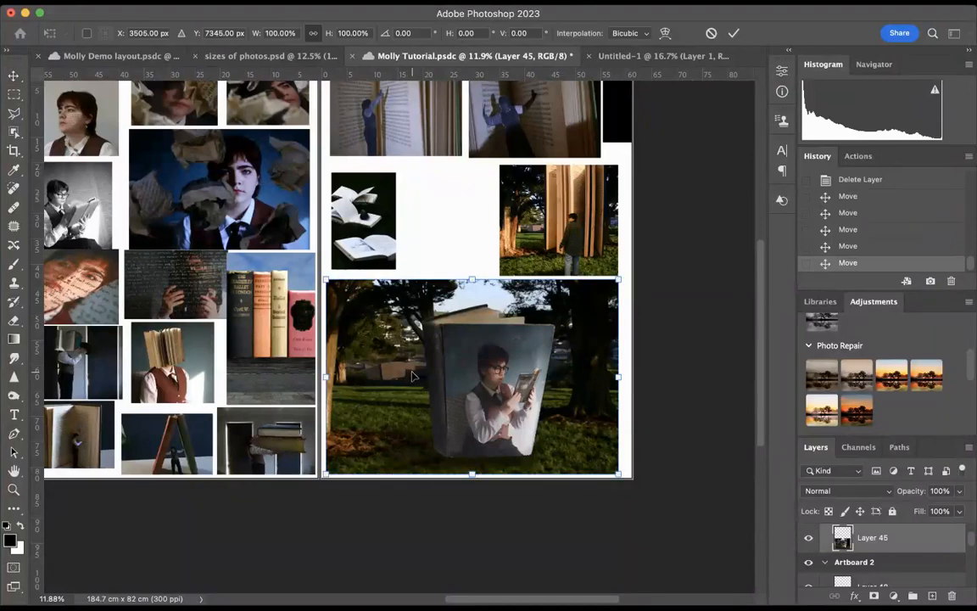
left_click_drag(622, 271, 629, 263)
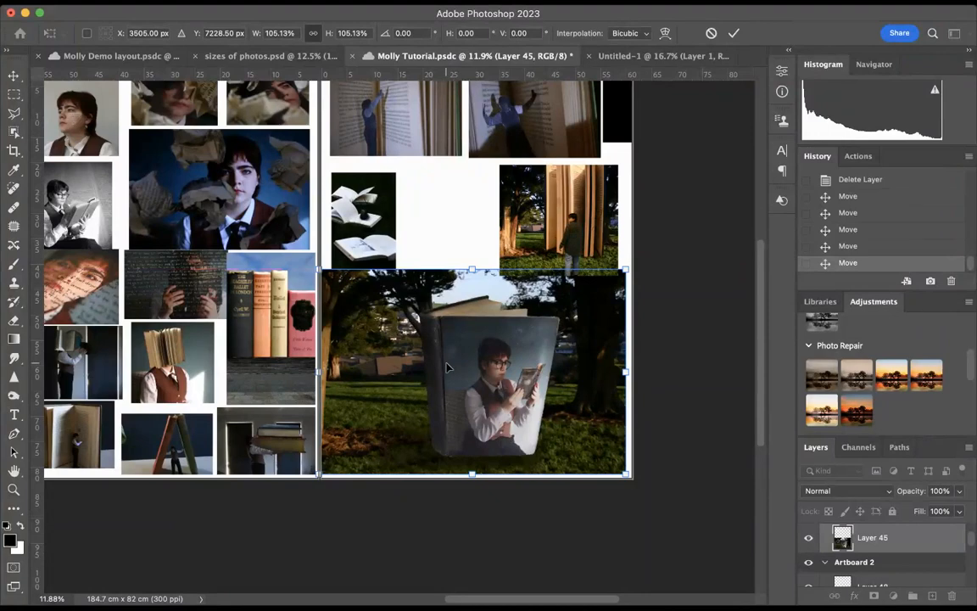
left_click_drag(450, 366, 461, 365)
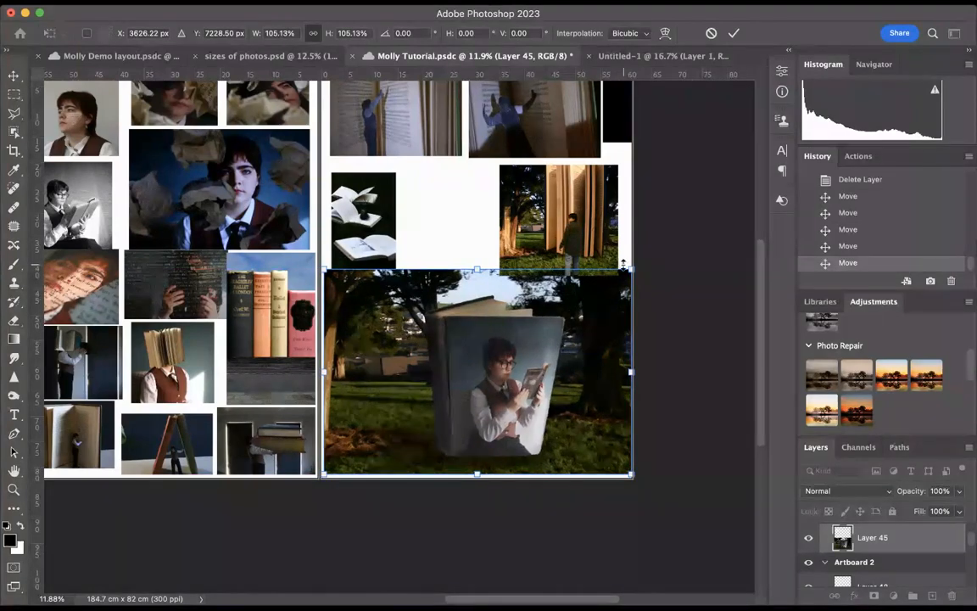
left_click_drag(627, 268, 623, 271)
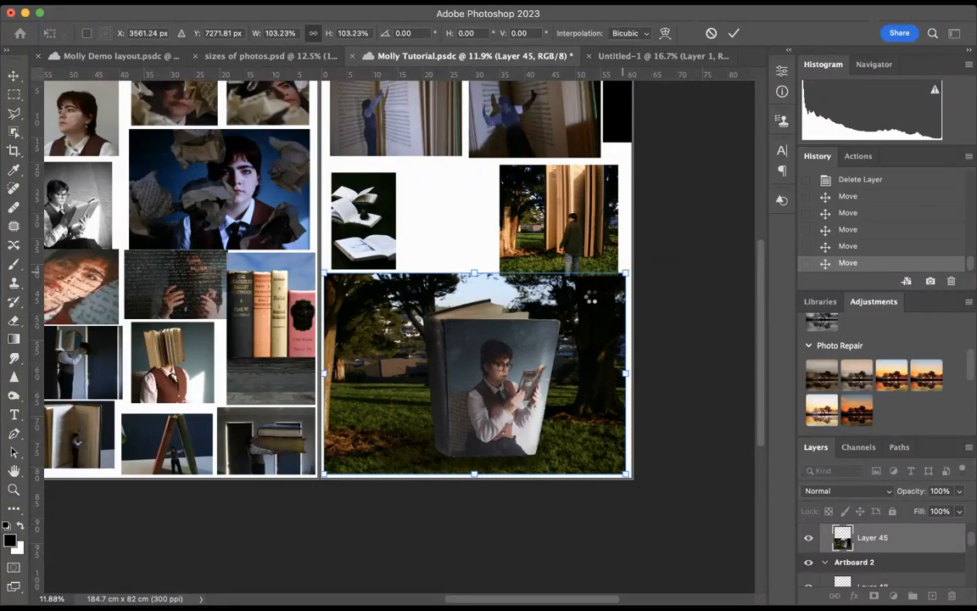
key("Return")
left_click_drag(578, 320, 581, 320)
scroll(557, 291, "up", 4)
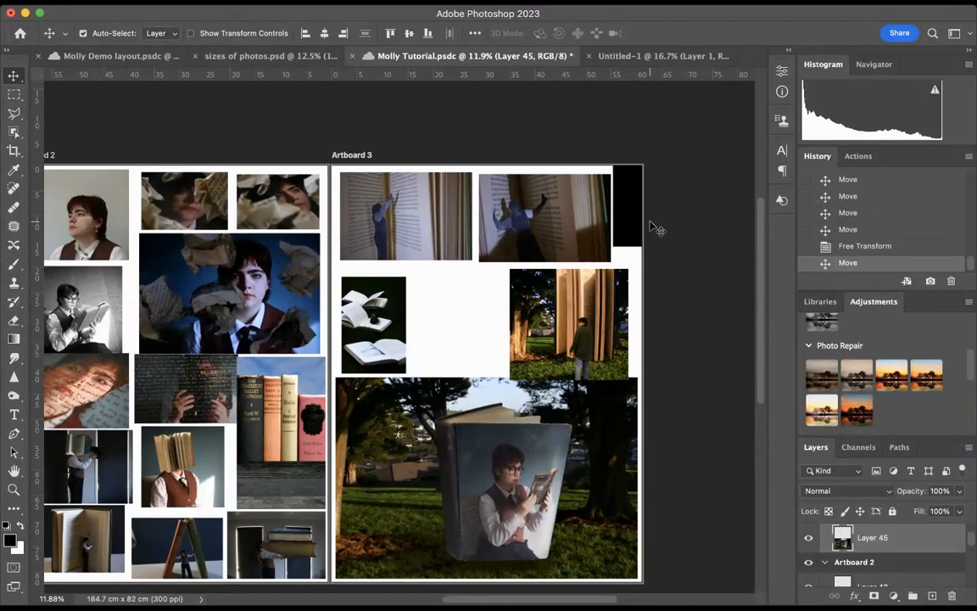
mouse_move(632, 224)
left_mouse_down()
mouse_move(614, 241)
mouse_move(634, 223)
left_mouse_up()
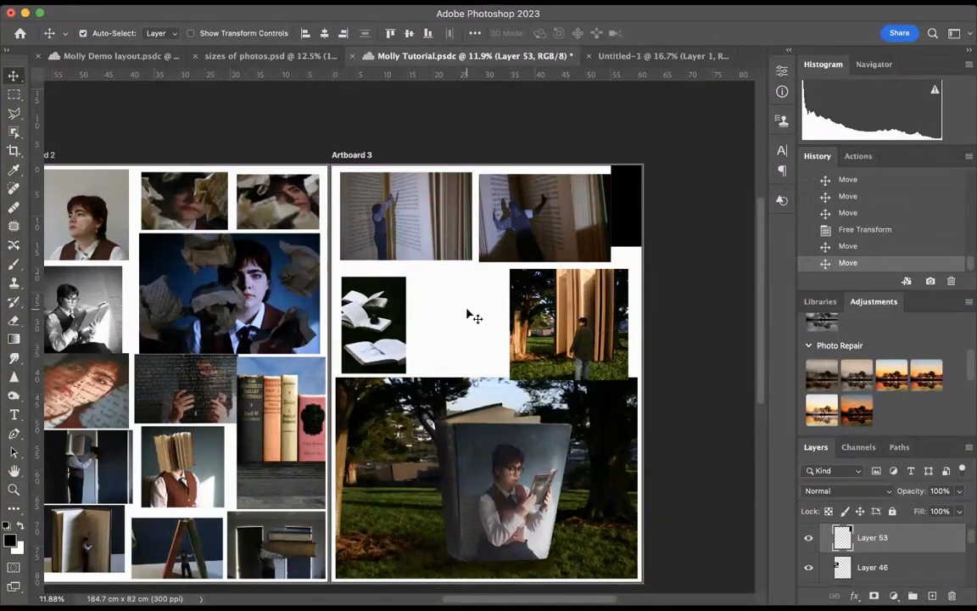
Examine the photo arrangement and spacing across Artboards 1, 2 and 3
scroll(472, 316, "left", 10)
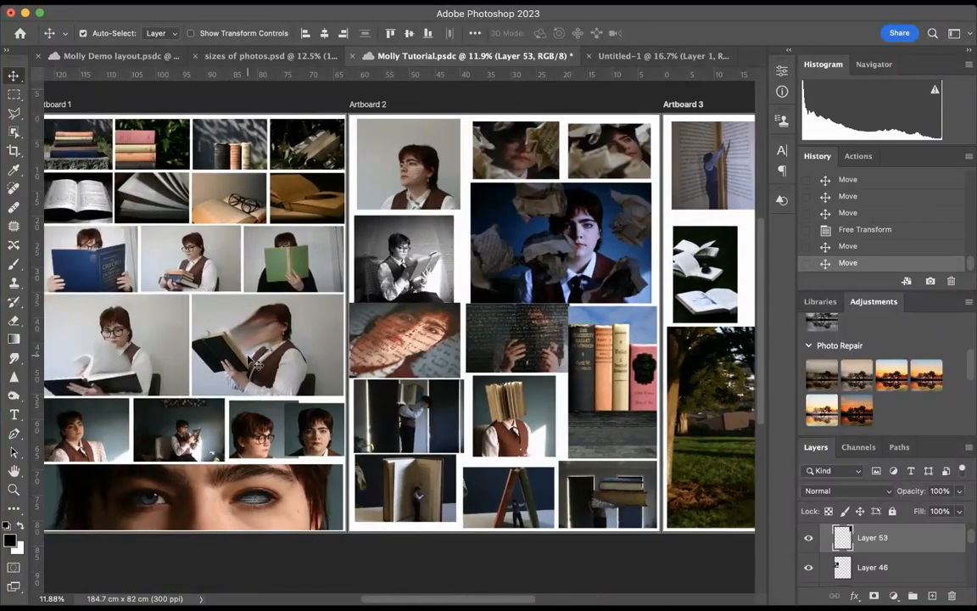
scroll(424, 352, "right", 15)
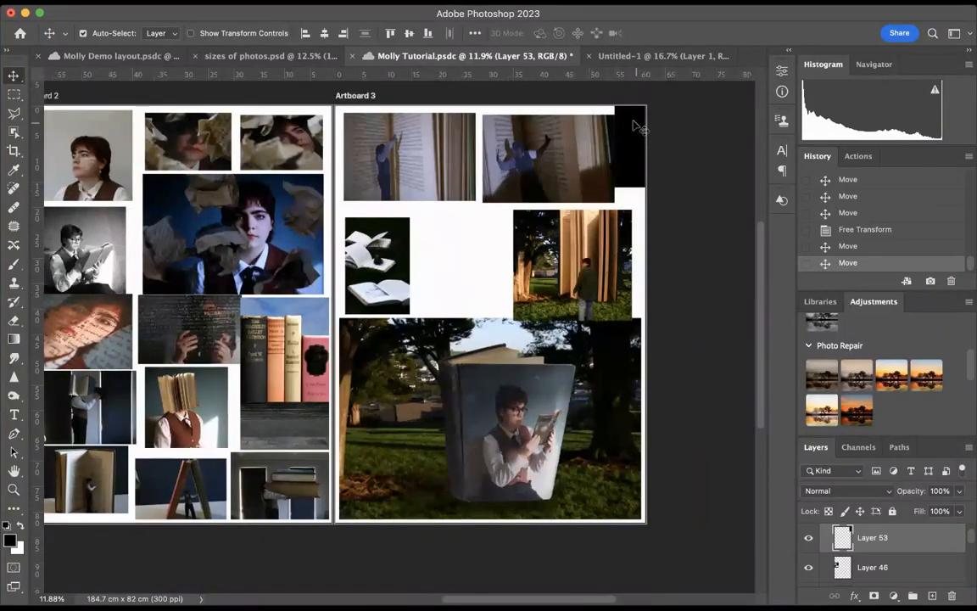
scroll(431, 255, "left", 10)
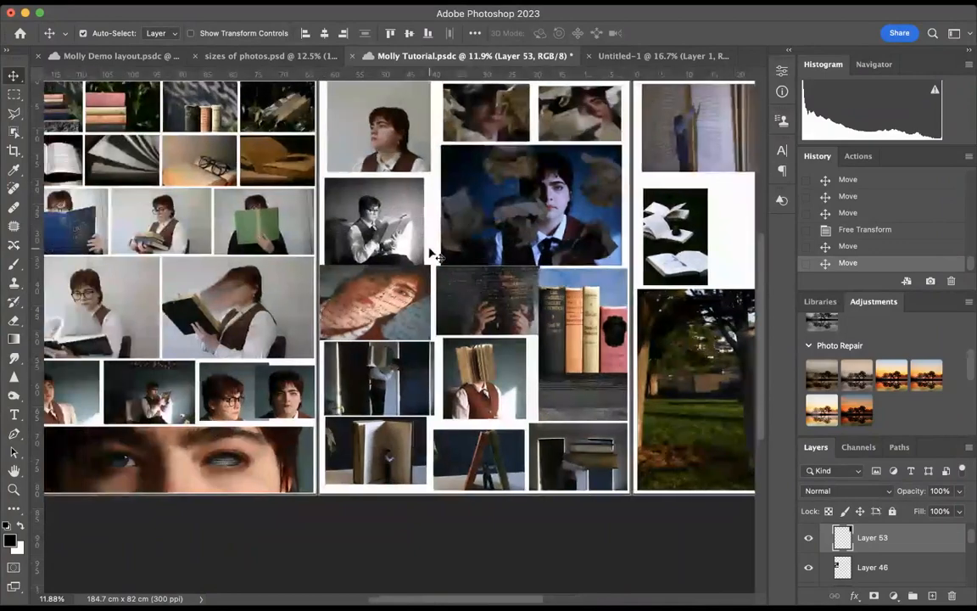
scroll(433, 254, "up", 5)
scroll(433, 255, "left", 2)
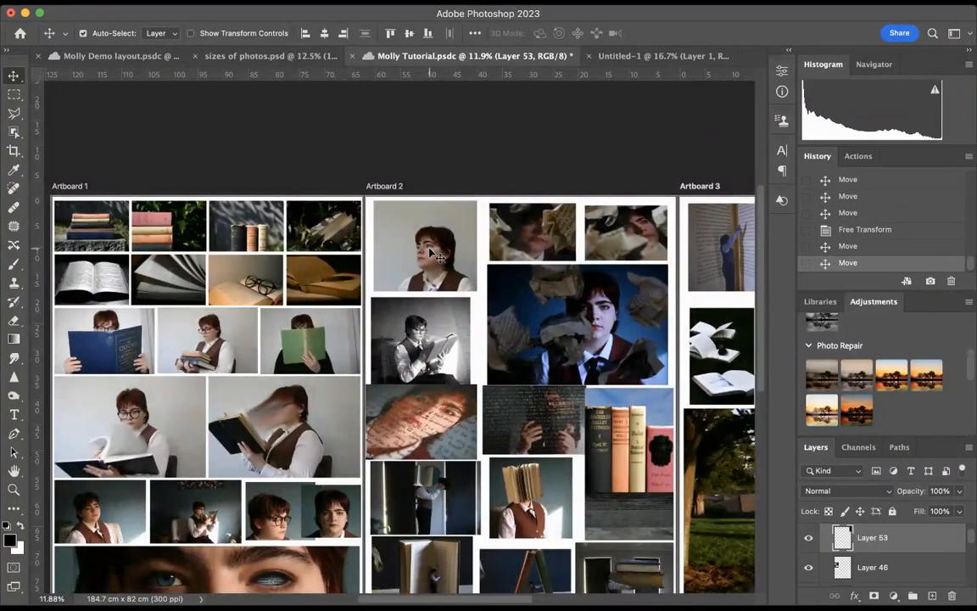
scroll(403, 326, "down", 5)
scroll(403, 326, "left", 1)
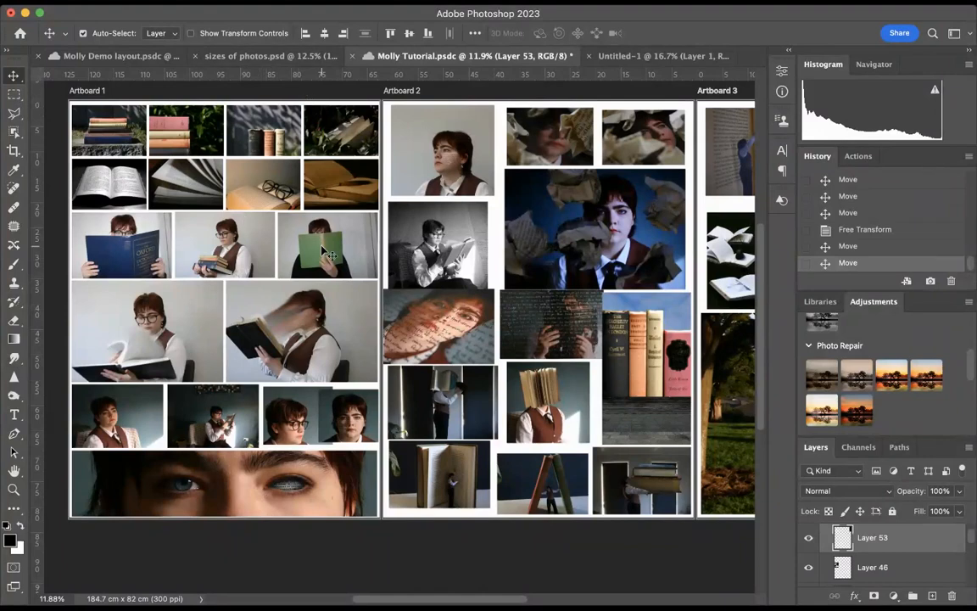
scroll(327, 252, "up", 2)
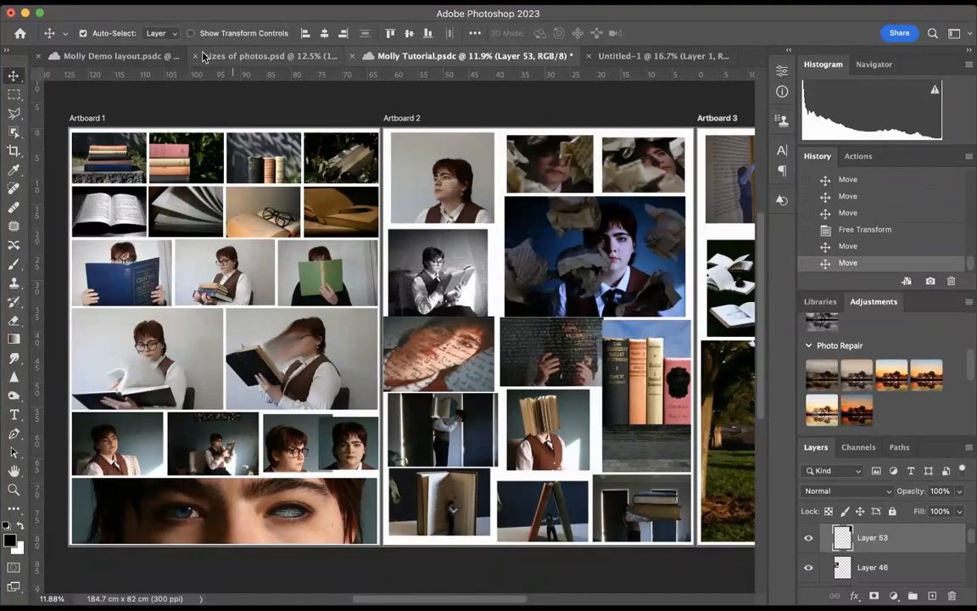
Recrop the photo in Untitled-1 at 18 x 12.5 cm with the resolution set to 300 px/cm
left_click(658, 56)
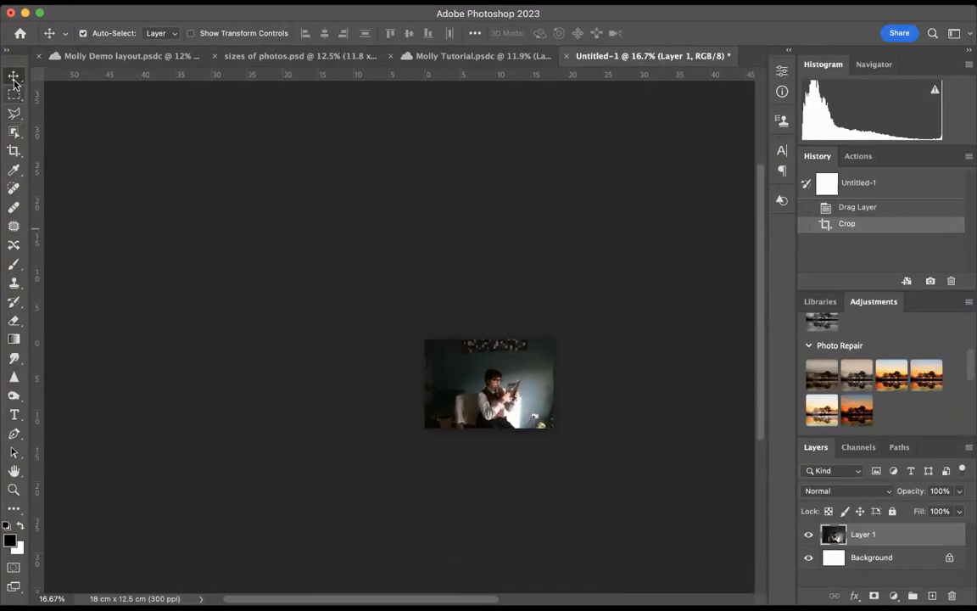
left_click(14, 150)
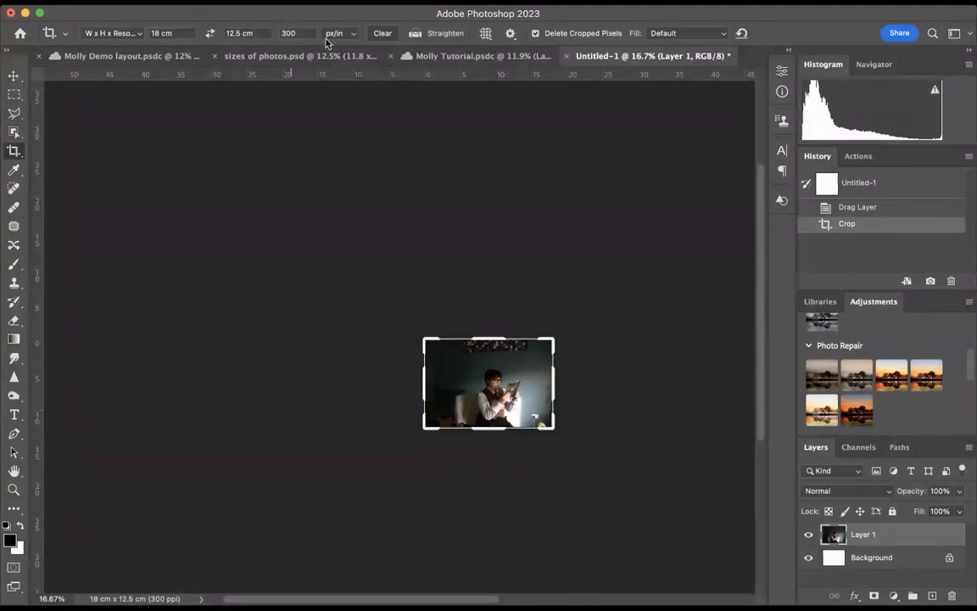
left_click(298, 32)
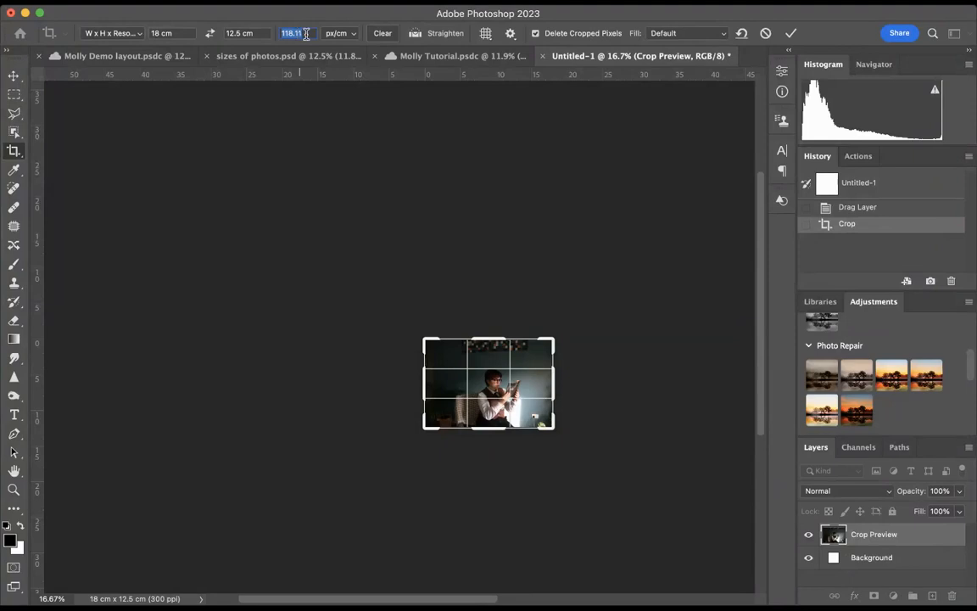
type("300")
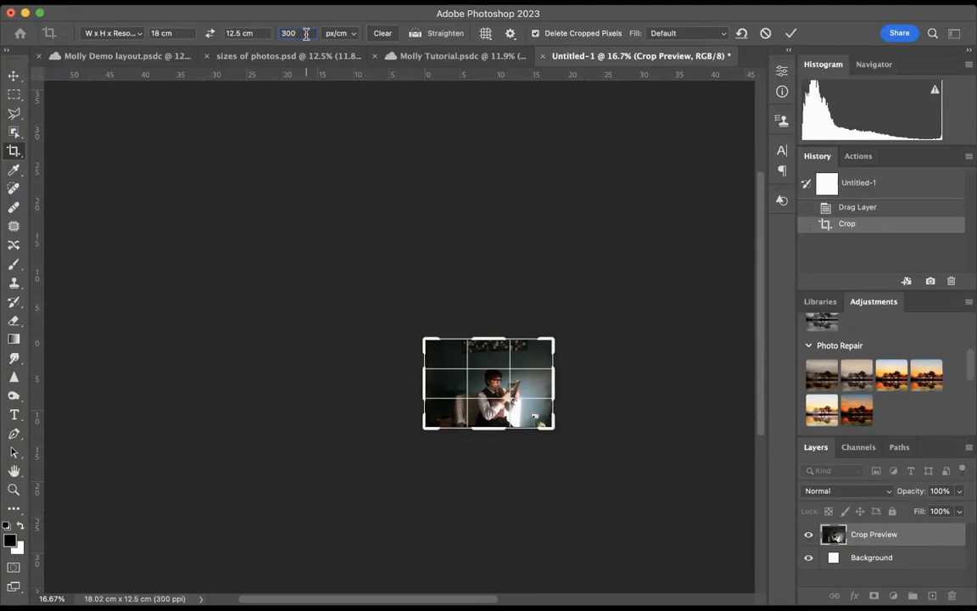
key("Return")
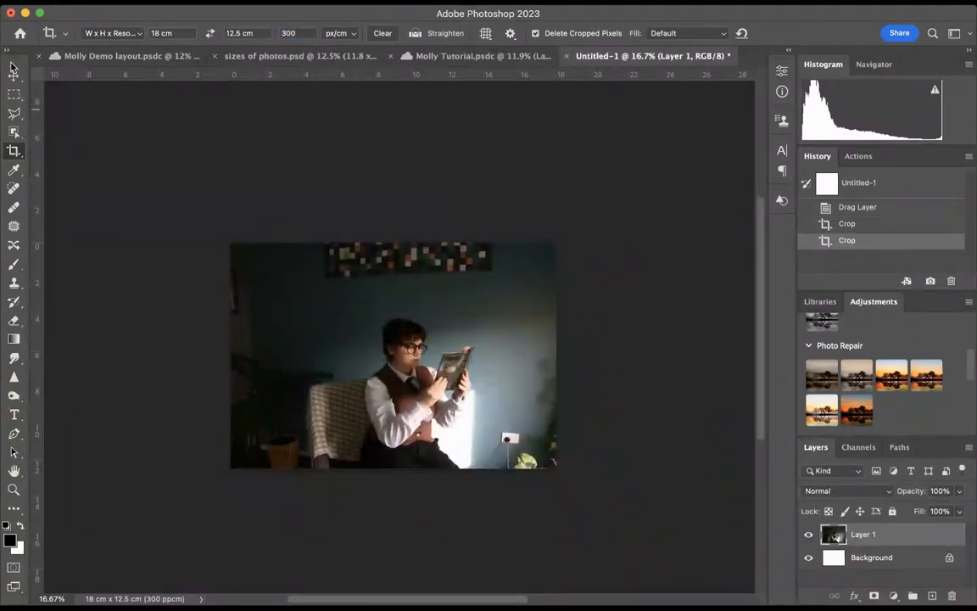
Place the 300 px/cm version of the photo on Artboard 1 to compare its size, and delete it again
left_click(14, 75)
left_click_drag(424, 325, 181, 332)
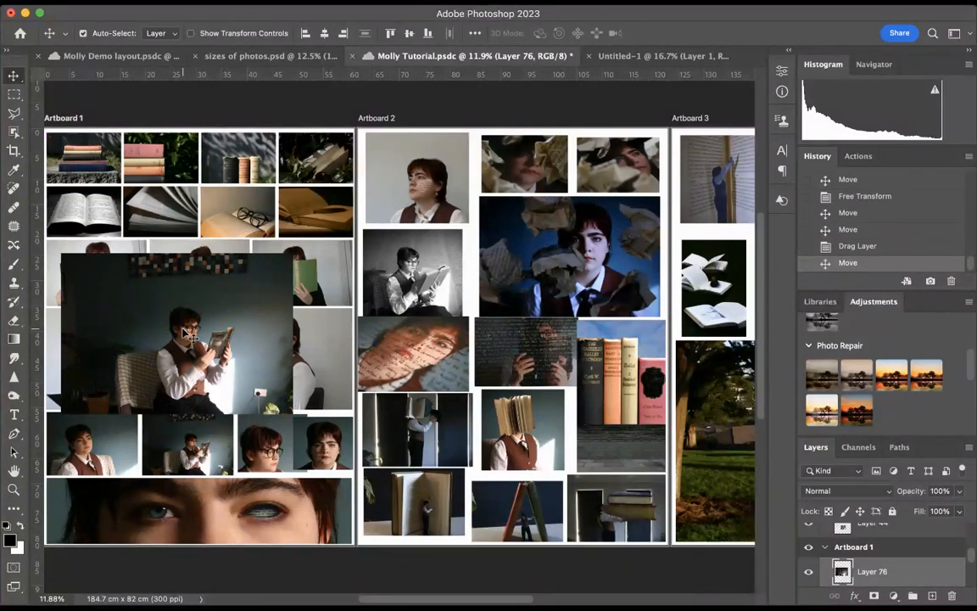
key("Delete")
scroll(276, 262, "left", 2)
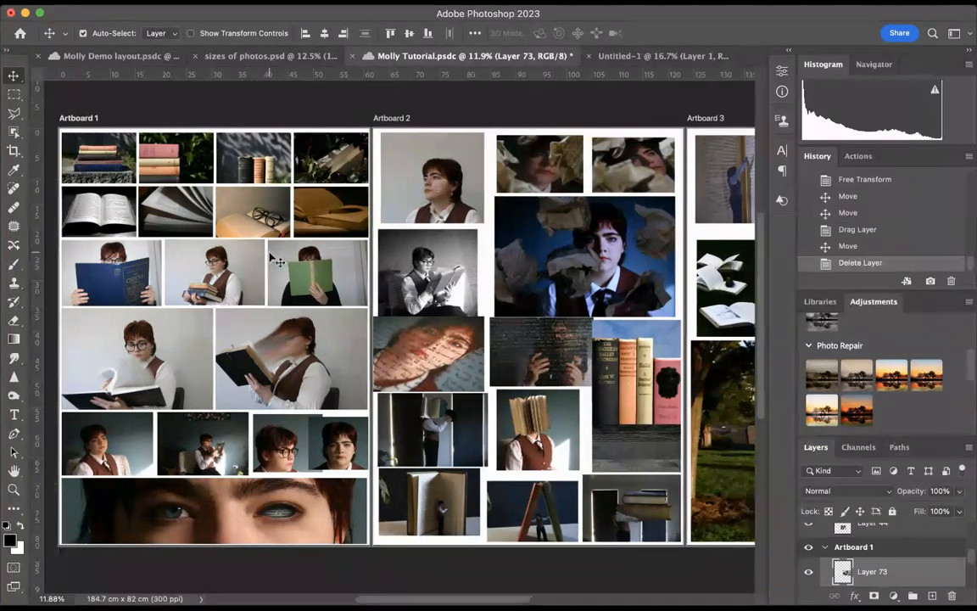
scroll(276, 261, "left", 3)
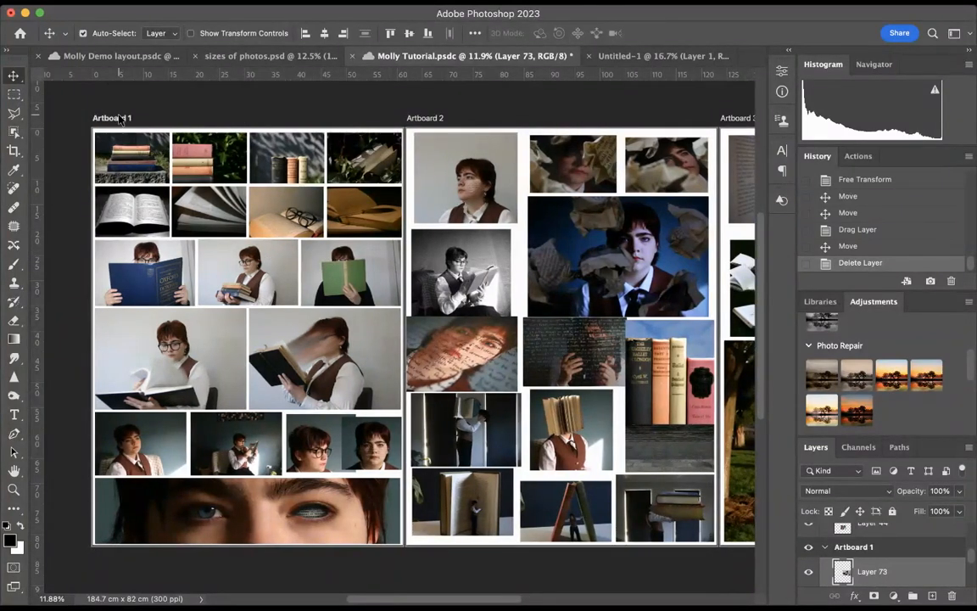